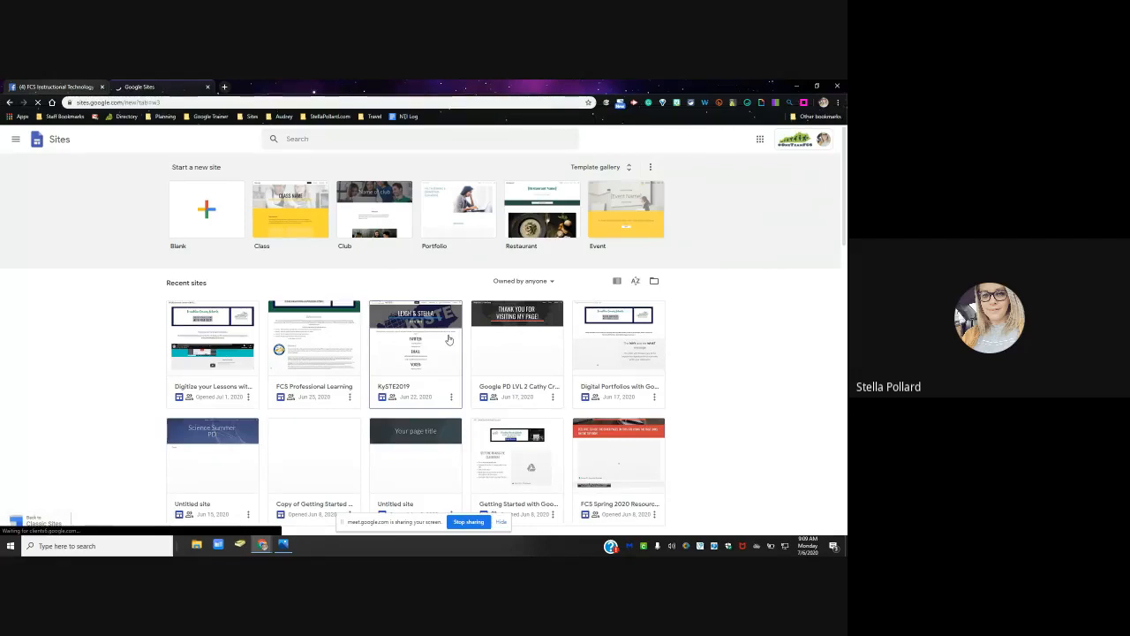
# Step: Look through the site template gallery and create a new site from the Blank template
pyautogui.click(500, 522)
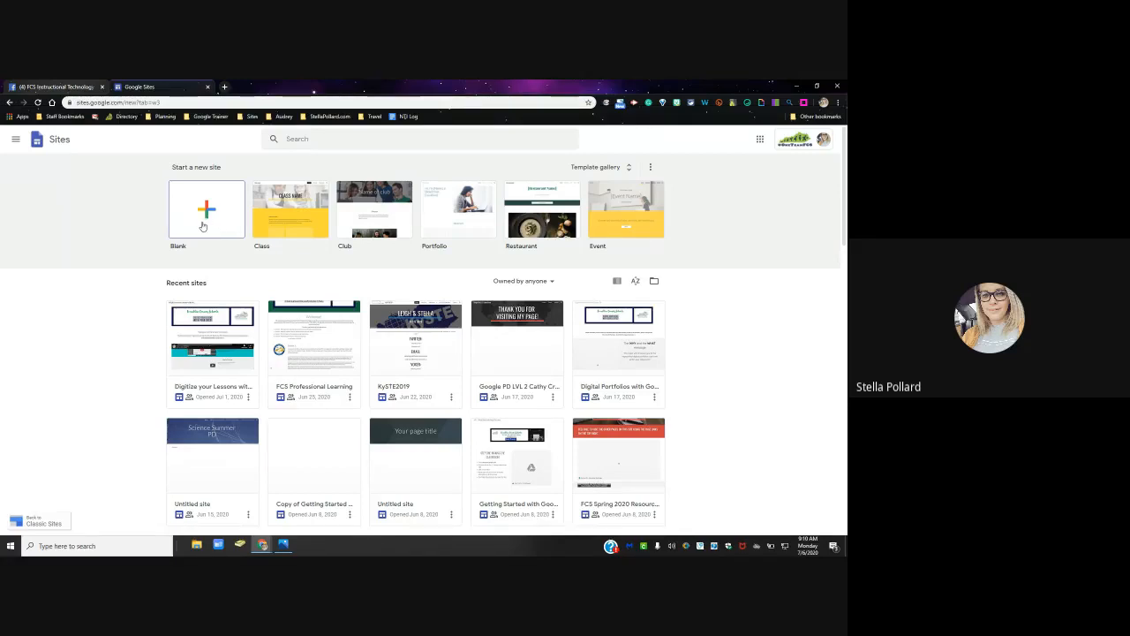
pyautogui.click(594, 167)
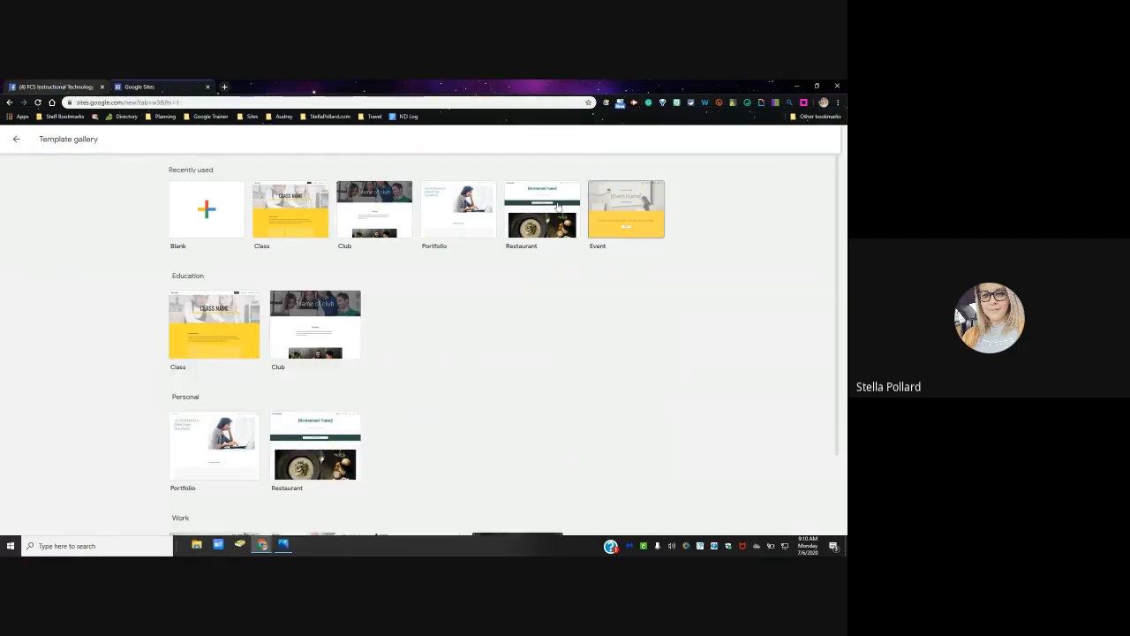
pyautogui.scroll(-2, 477, 308)
pyautogui.scroll(2, 464, 350)
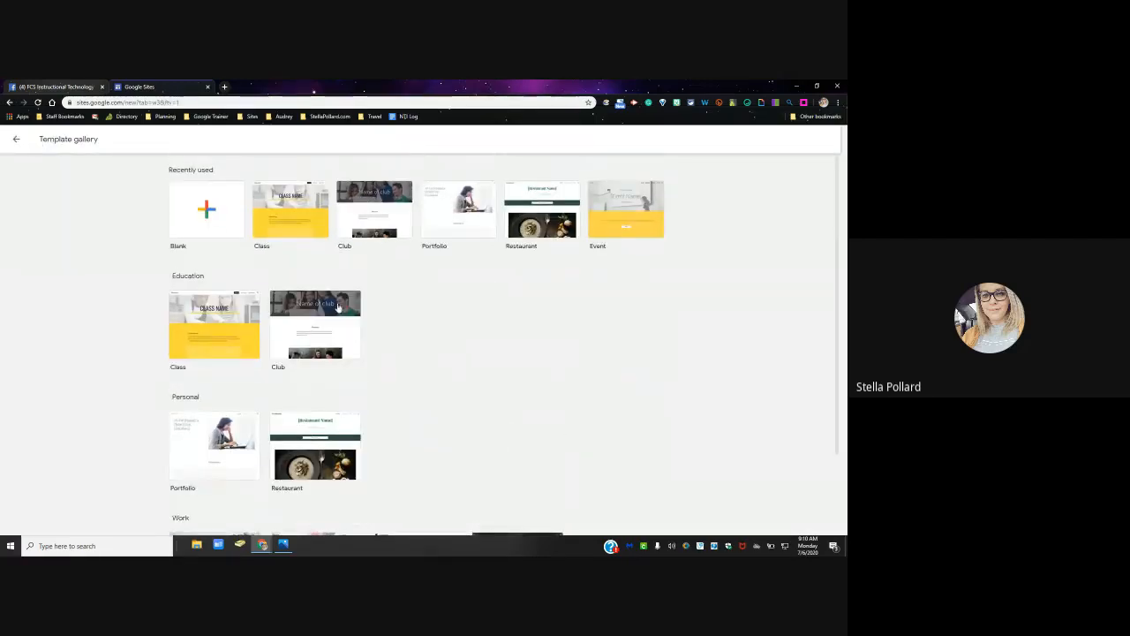
pyautogui.click(208, 215)
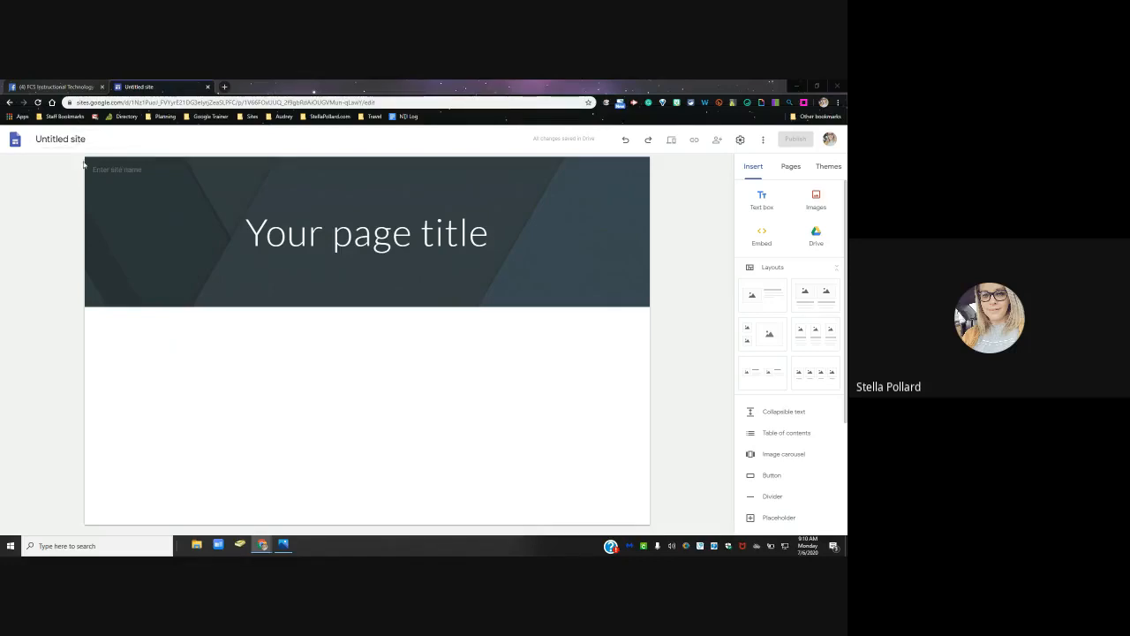
# Step: Name the site document with the owner's surname in possessive form plus "PD 2020" and use the same text as the site name
pyautogui.moveTo(108, 284)
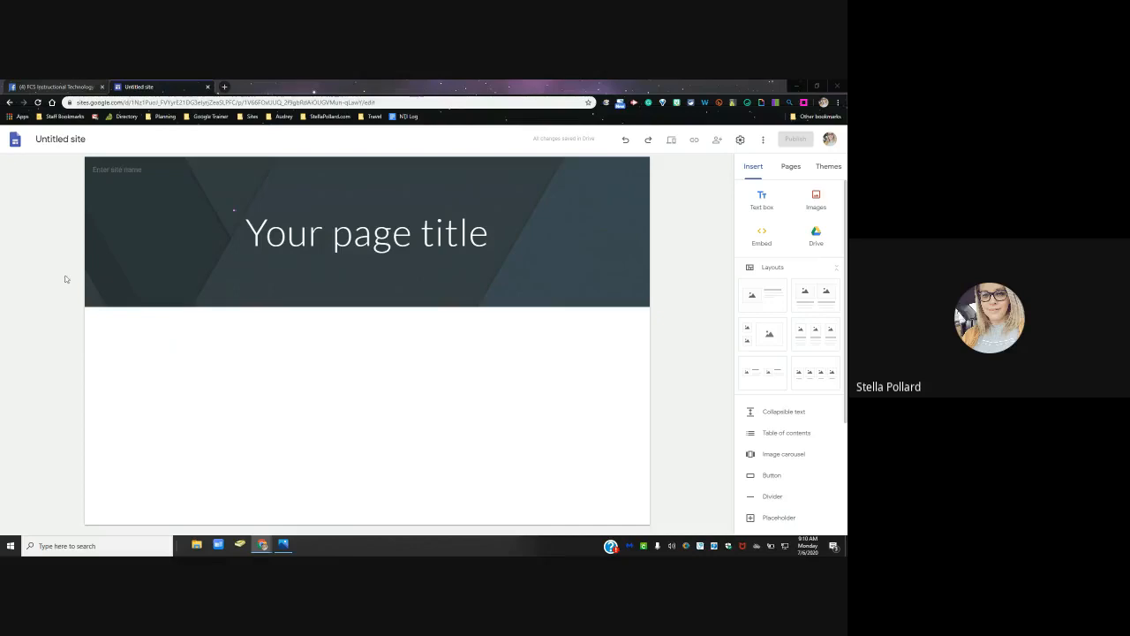
pyautogui.click(91, 140)
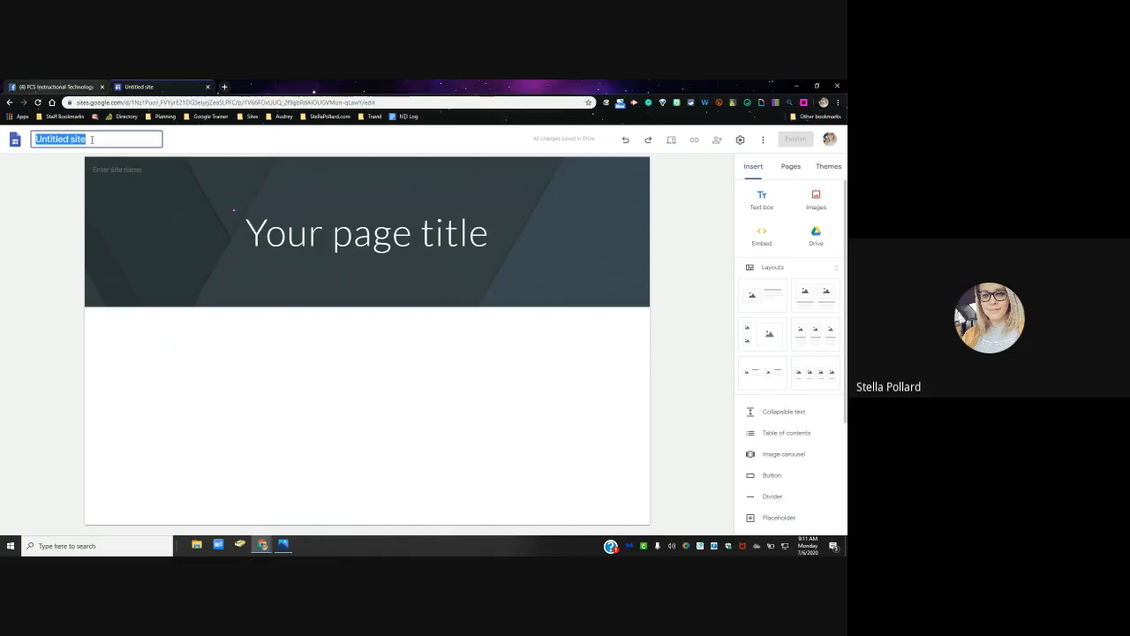
pyautogui.write("Pollard's PdD 2020")
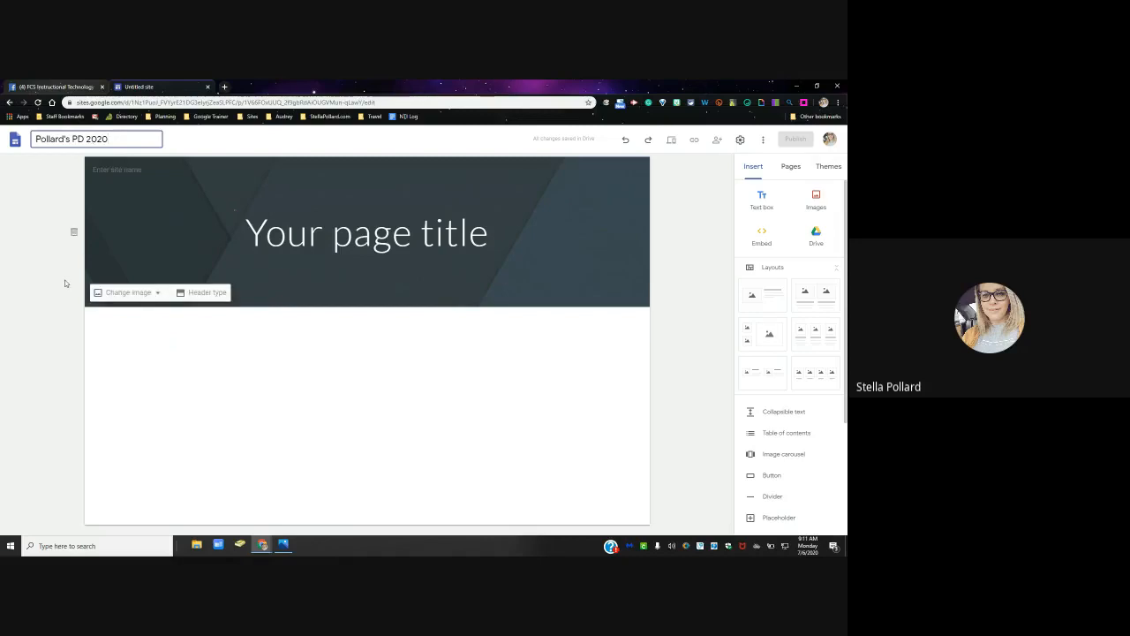
pyautogui.click(114, 169)
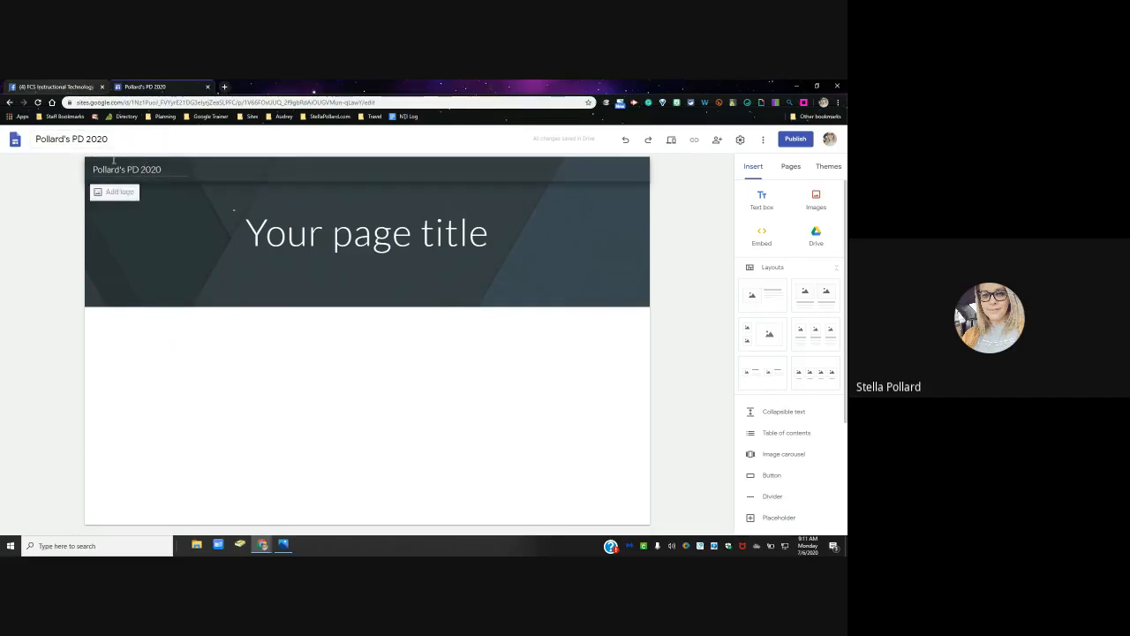
# Step: Replace the placeholder page title in the header with "Welcome!"
pyautogui.click(353, 233)
pyautogui.tripleClick(353, 233)
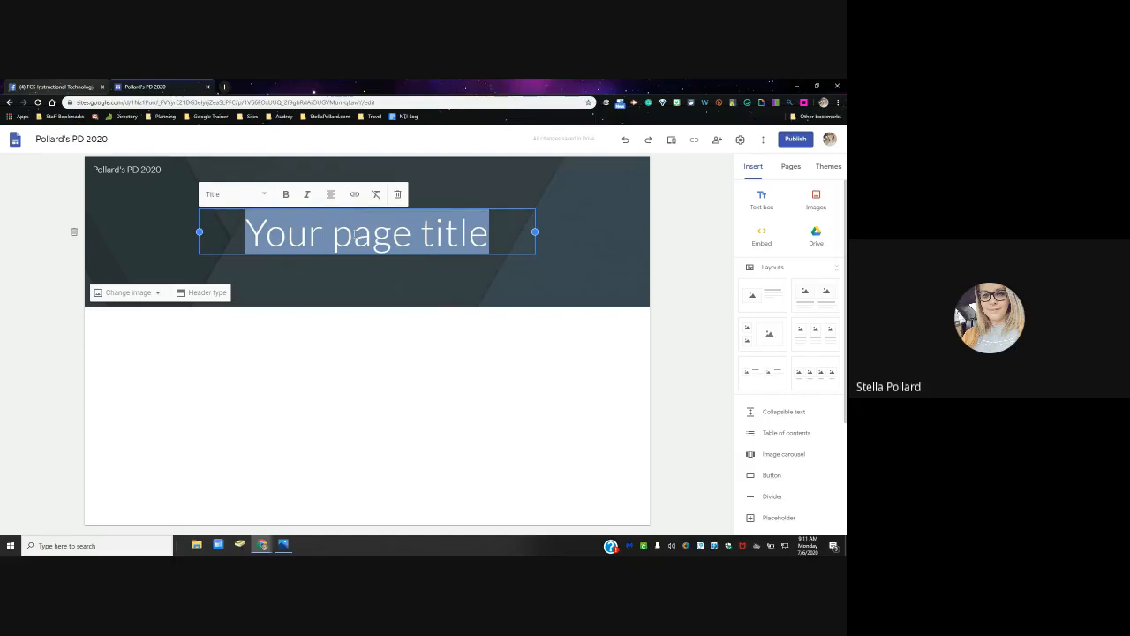
pyautogui.write('Welcome!')
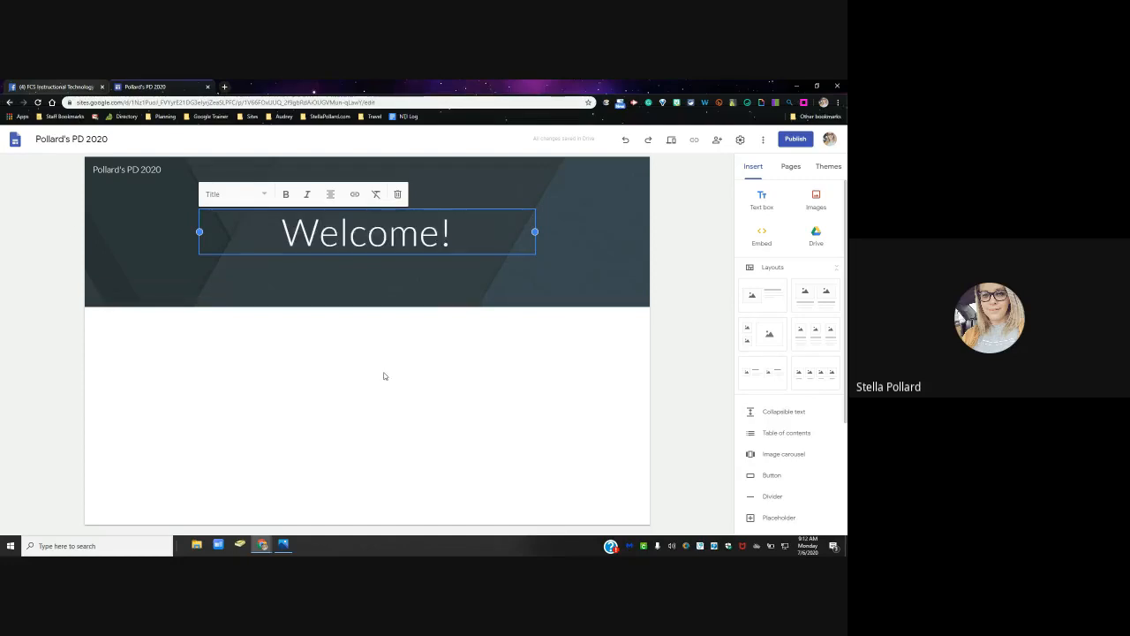
pyautogui.click(409, 373)
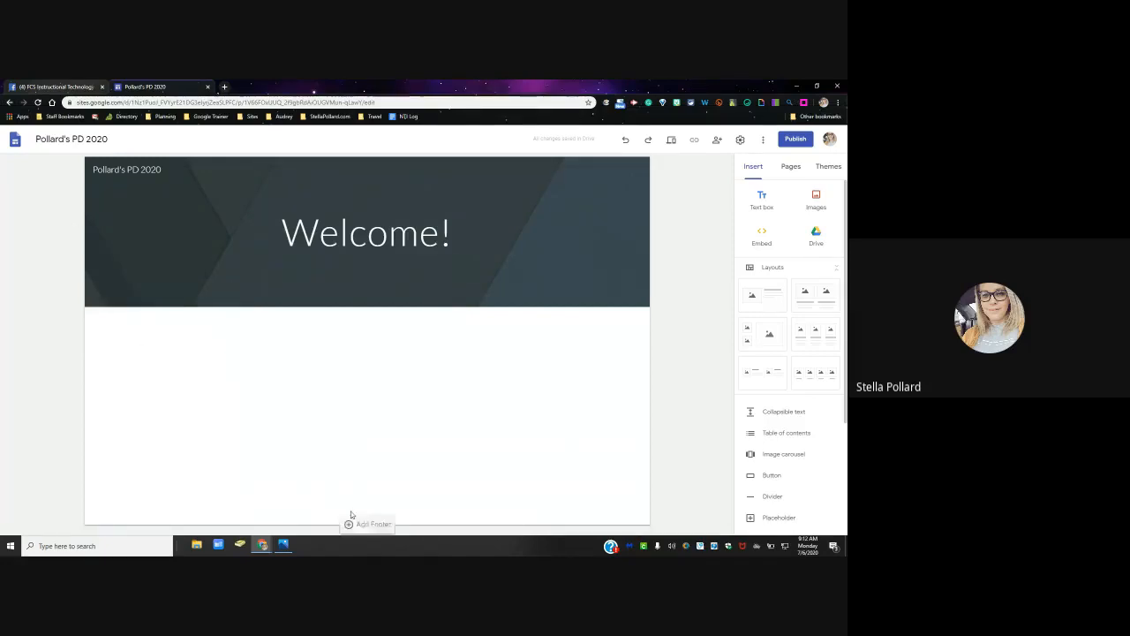
# Step: Add a text box below the header banner reading "Welcome to our class!"
pyautogui.moveTo(372, 527)
pyautogui.scroll(-3, 793, 237)
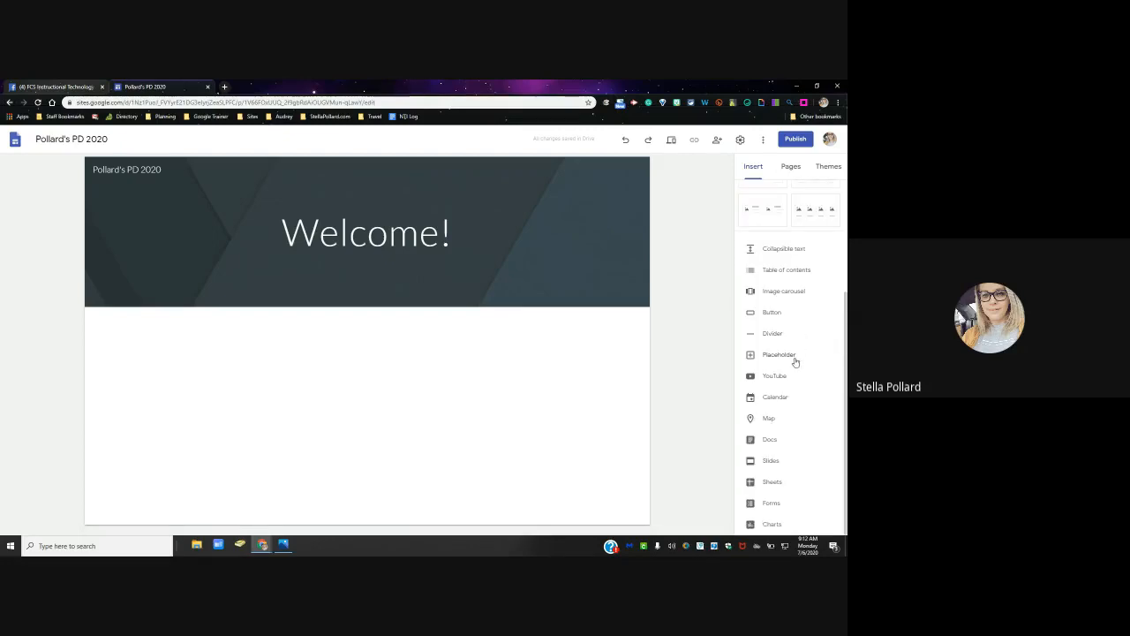
pyautogui.scroll(5, 780, 512)
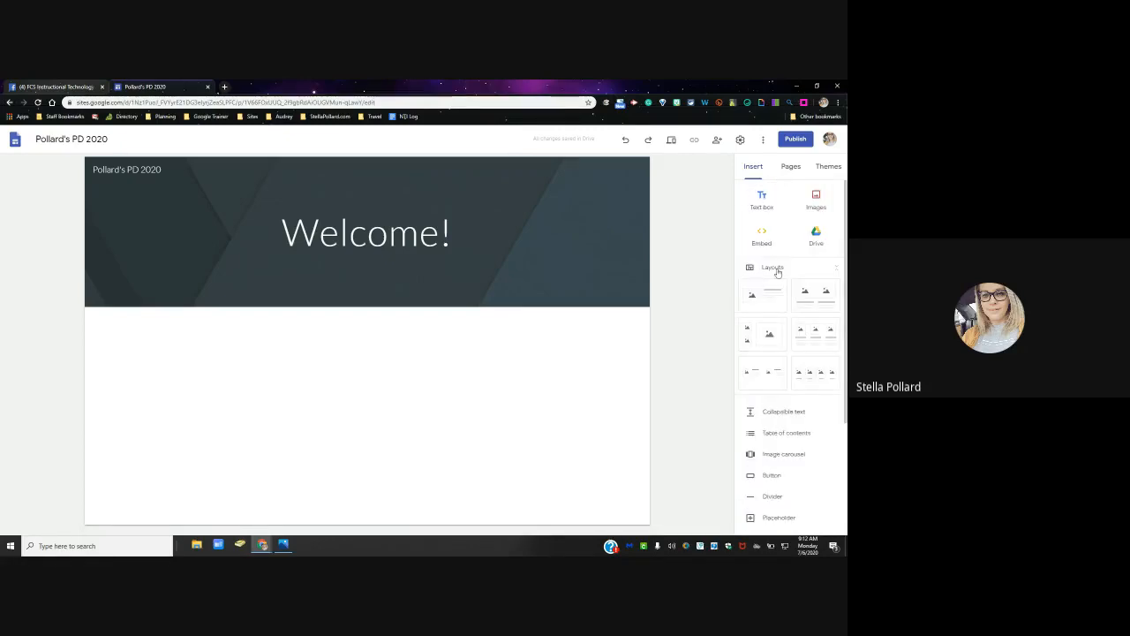
pyautogui.click(764, 200)
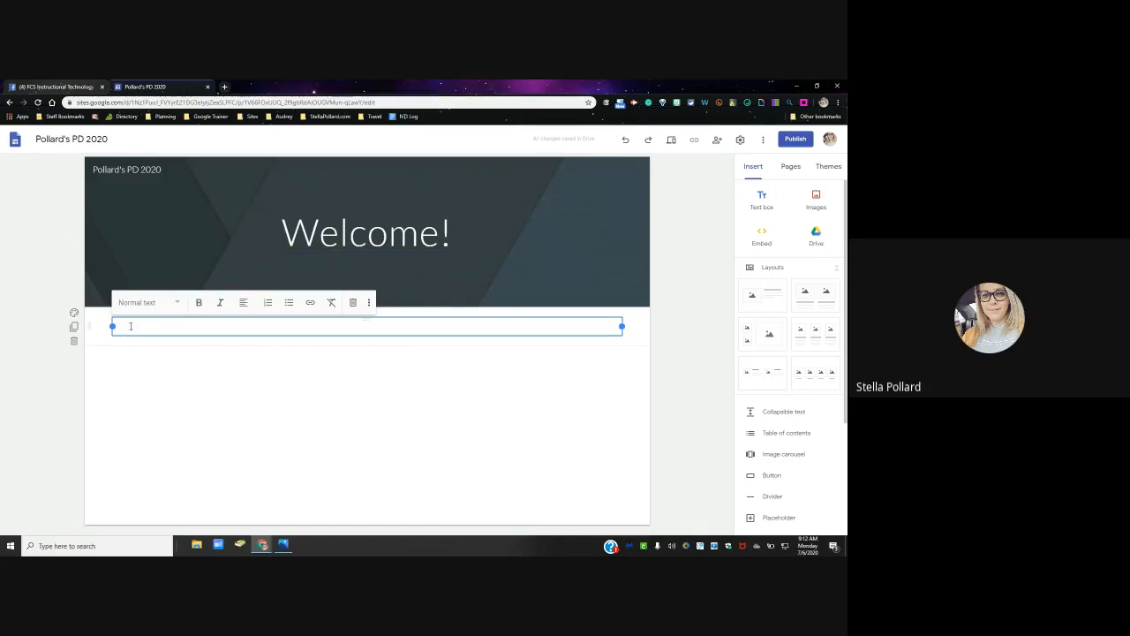
pyautogui.write('Welcome to our class!')
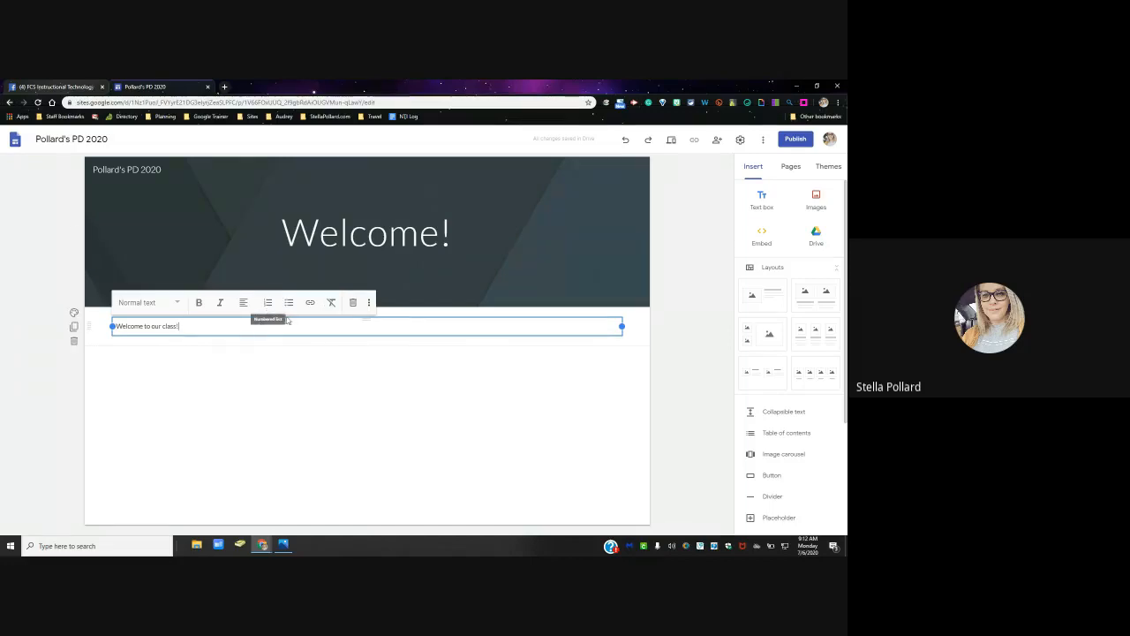
# Step: Link the word "class" in the greeting to the copied web address
pyautogui.moveTo(162, 326); pyautogui.dragTo(178, 325)
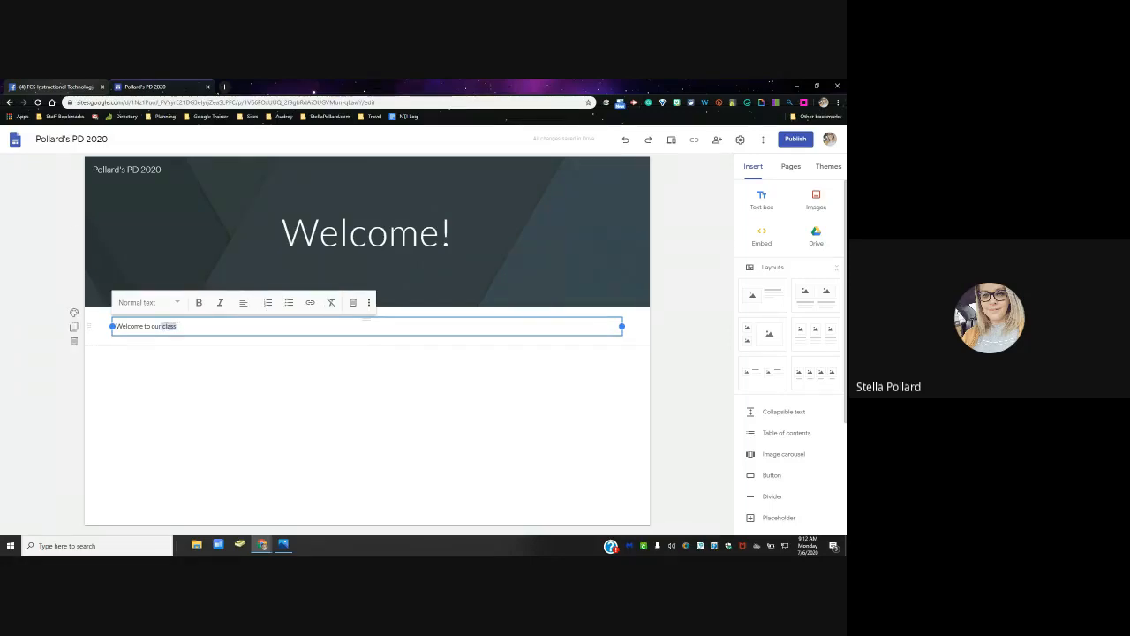
pyautogui.click(310, 303)
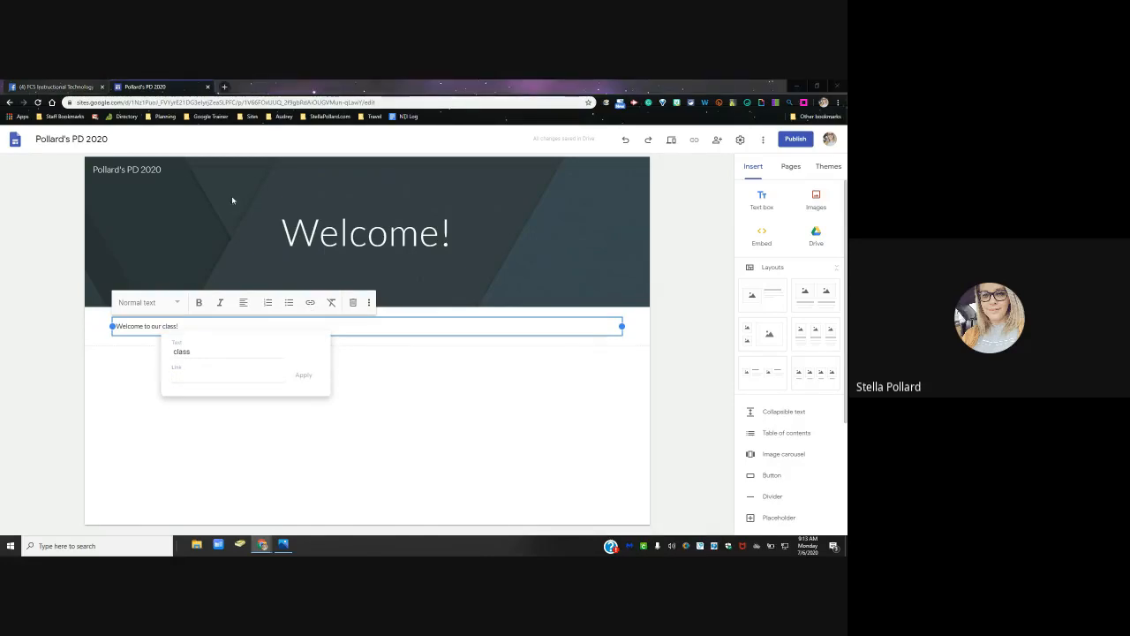
pyautogui.click(241, 374)
pyautogui.hotkey('ctrl', 'v')
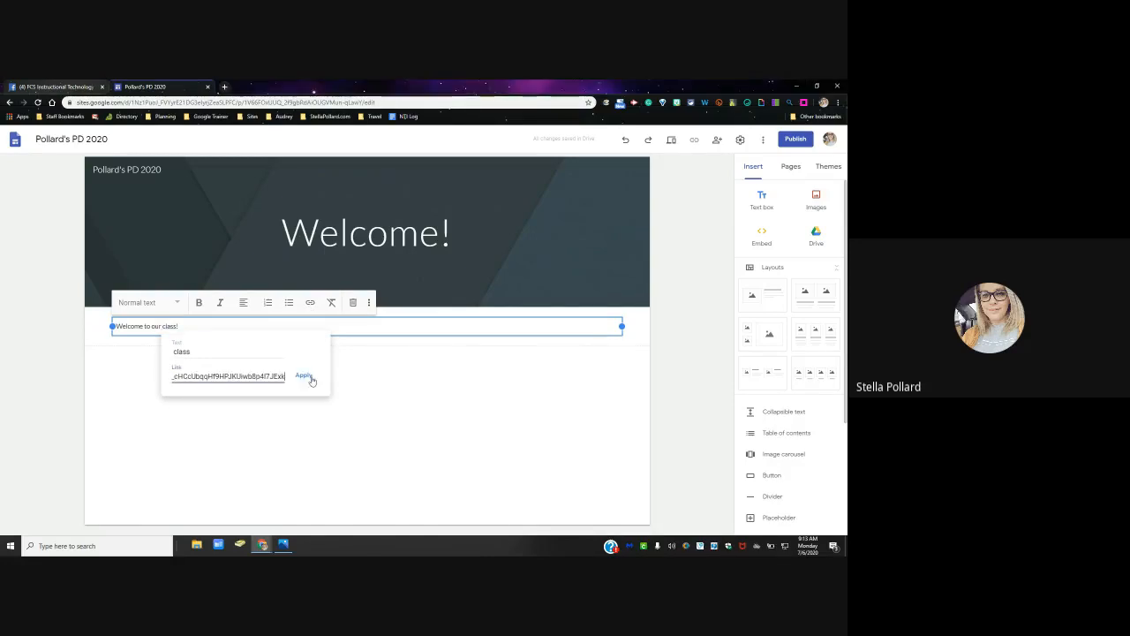
pyautogui.press('Return')
# Step: Apply the Heading style to the class greeting and narrow its text box to fit the text
pyautogui.tripleClick(196, 324)
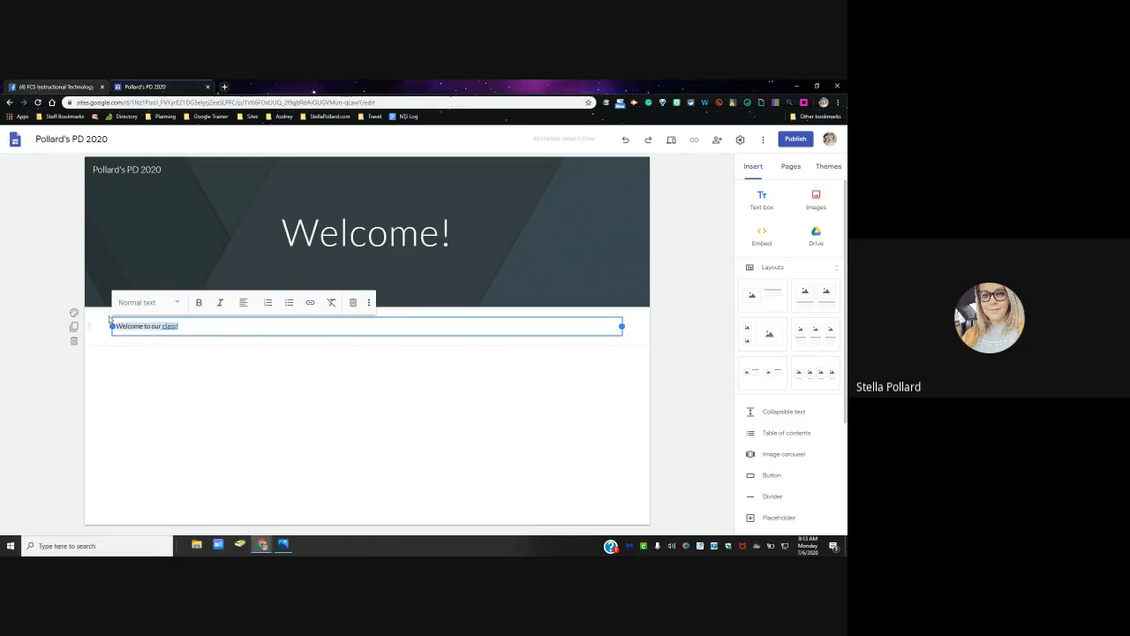
pyautogui.click(178, 303)
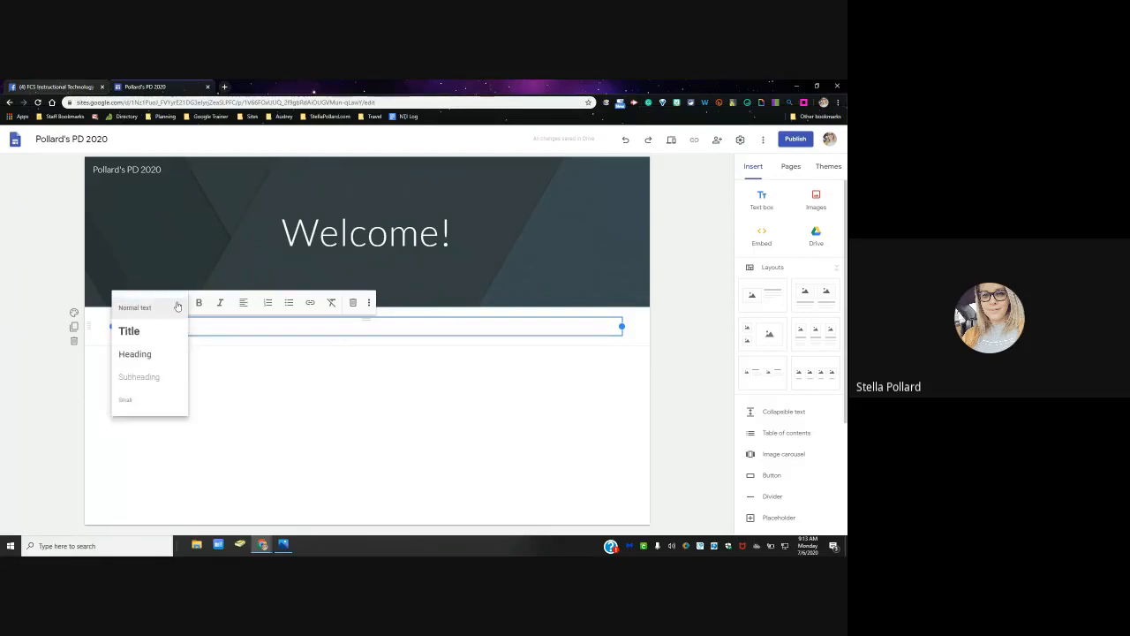
pyautogui.click(159, 355)
pyautogui.click(547, 421)
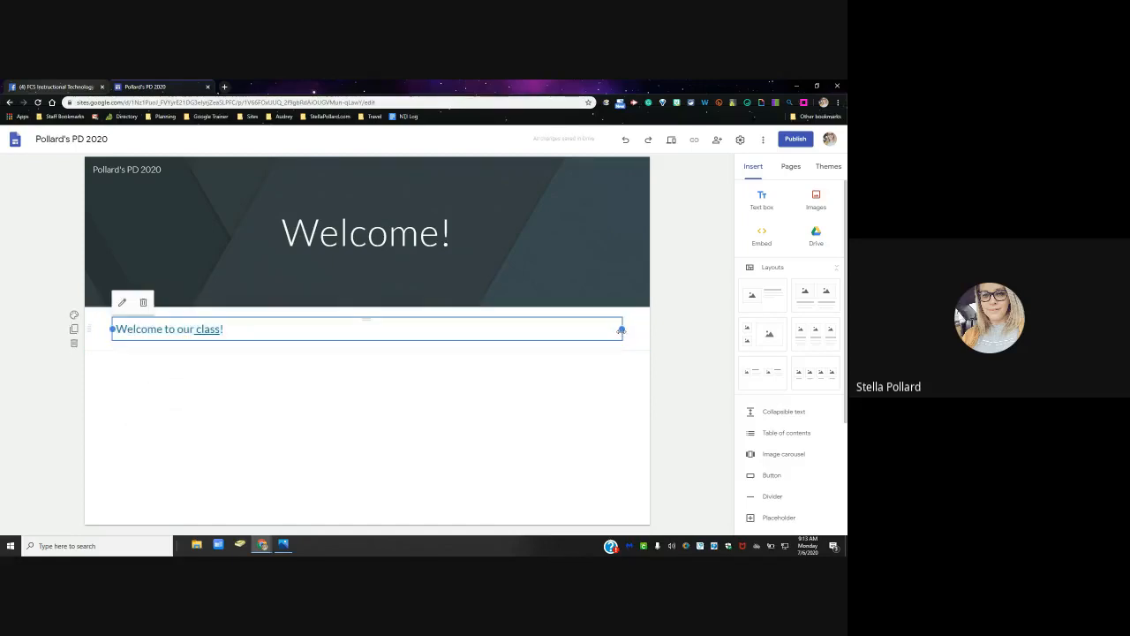
pyautogui.moveTo(618, 327); pyautogui.dragTo(244, 329)
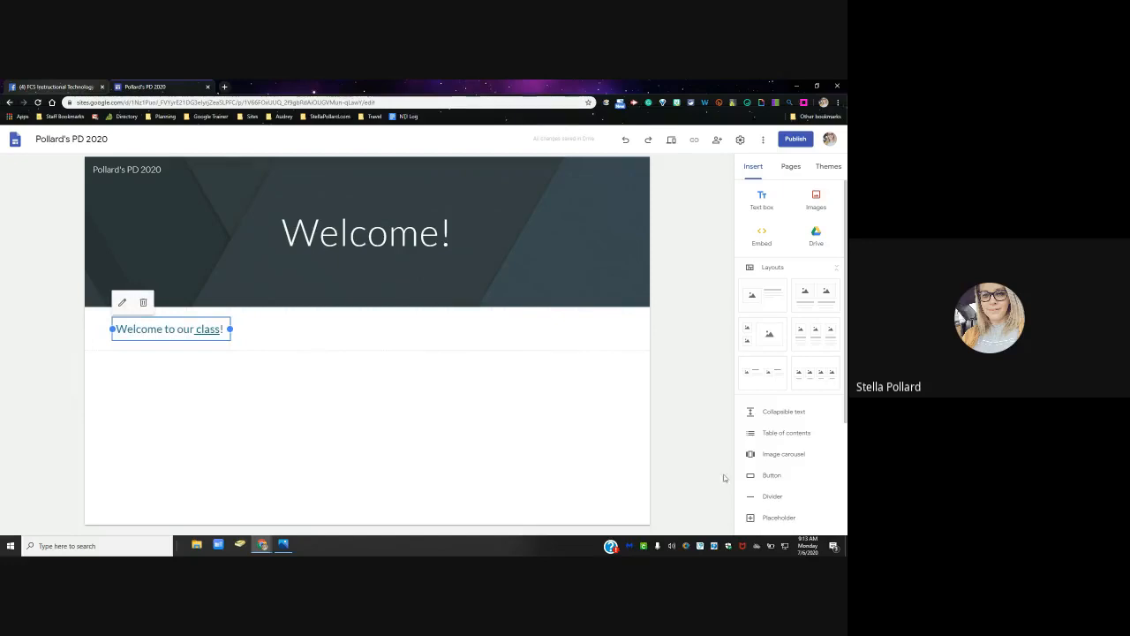
pyautogui.click(521, 493)
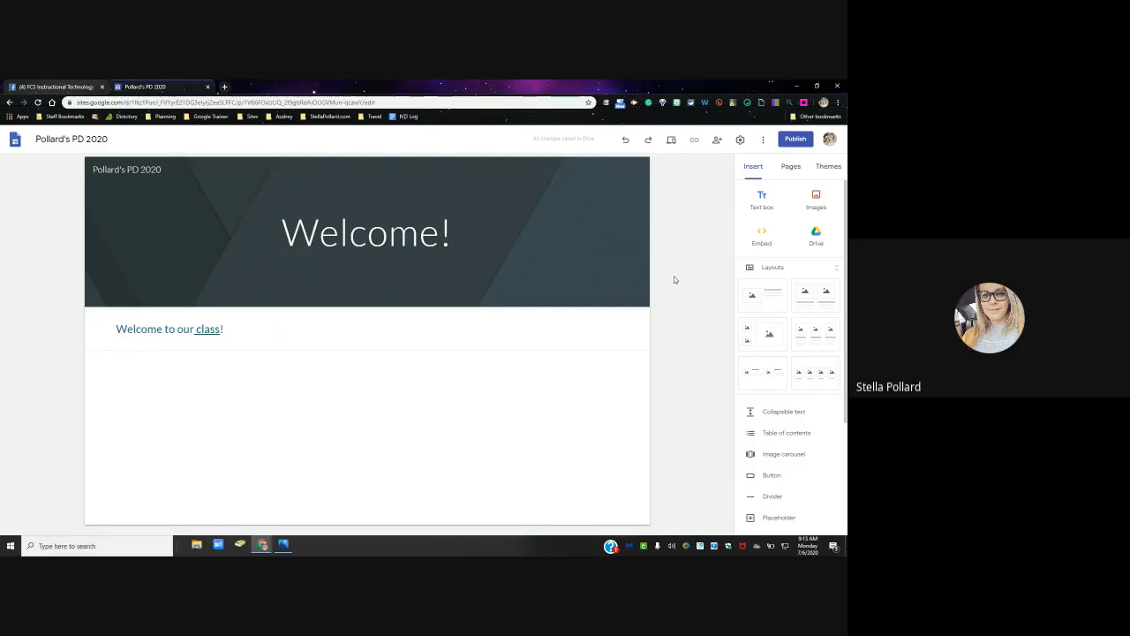
# Step: Search Google Images for "welcome" to find an existing picture for the page
pyautogui.click(816, 199)
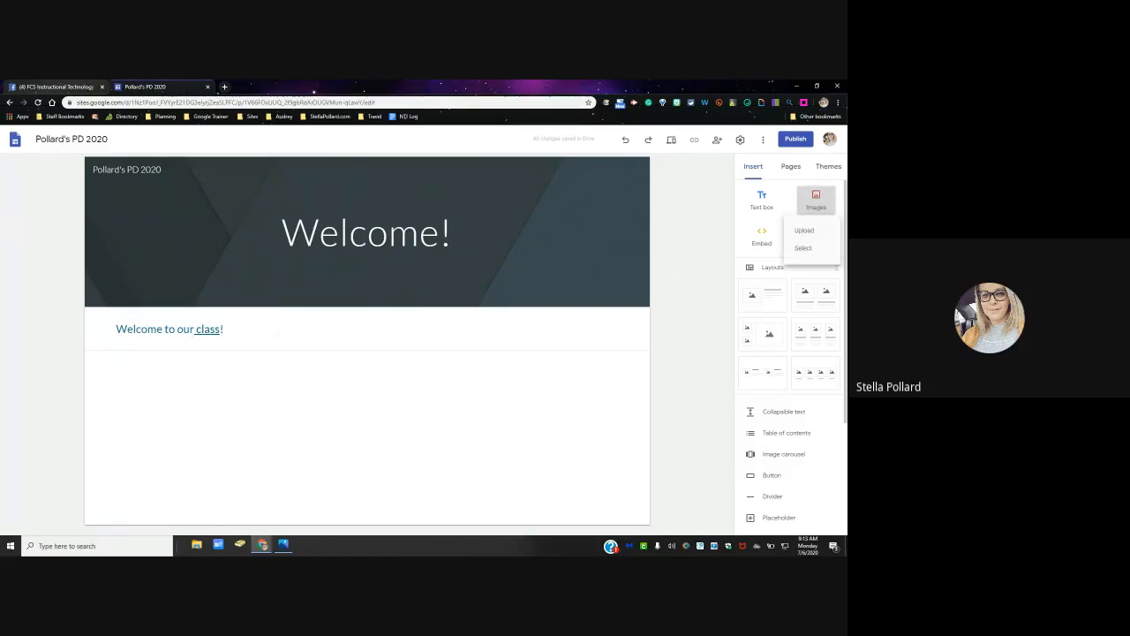
pyautogui.click(803, 248)
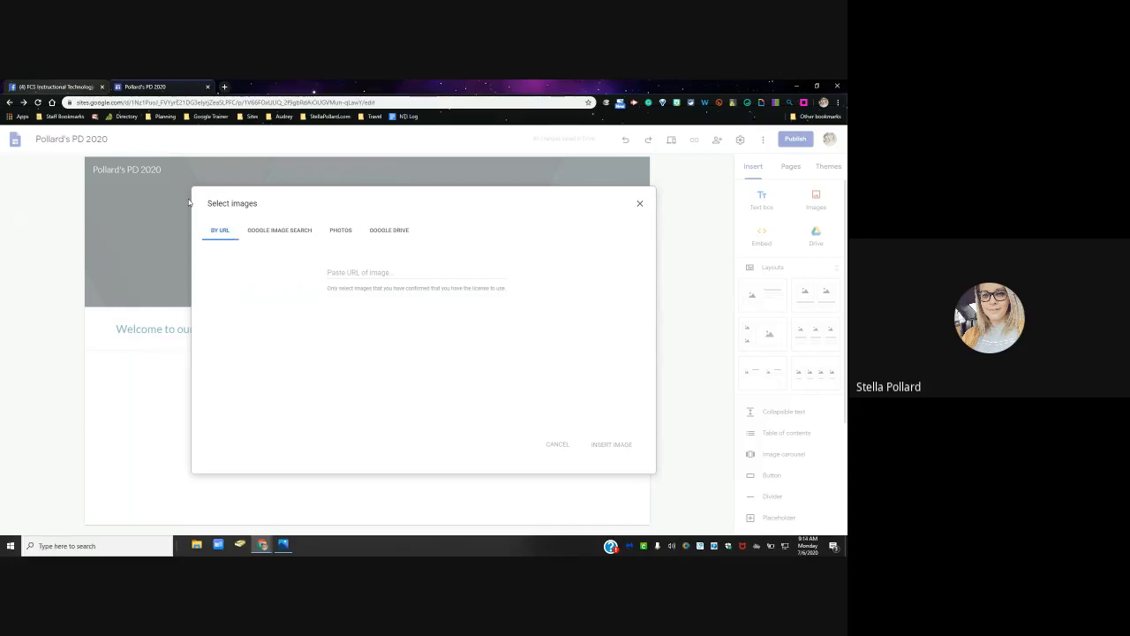
pyautogui.click(300, 231)
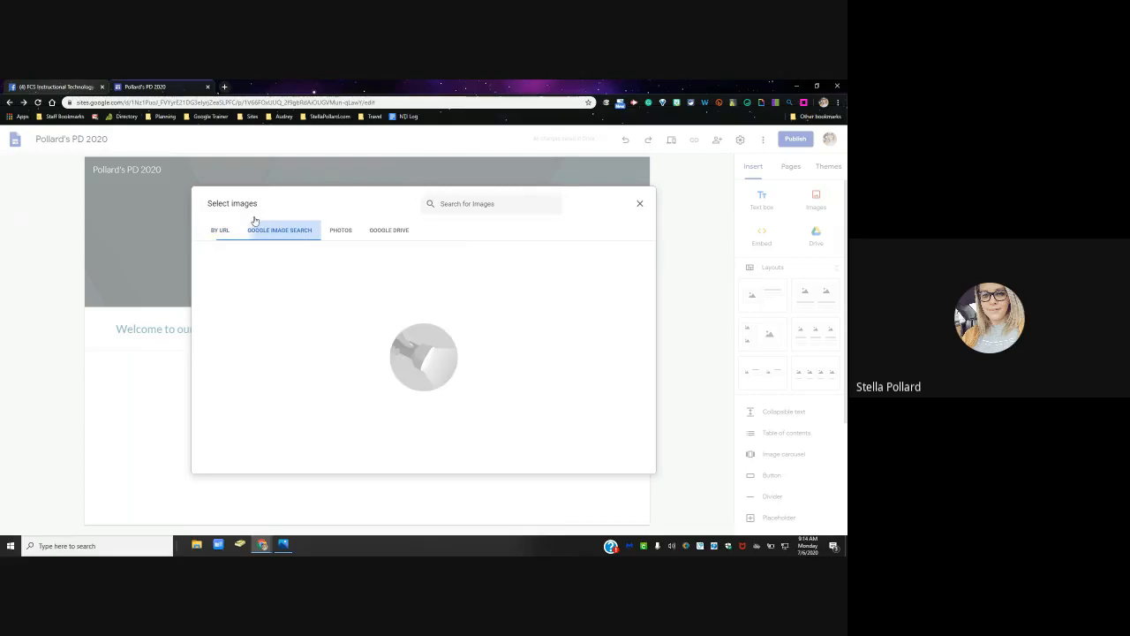
pyautogui.write('welcome')
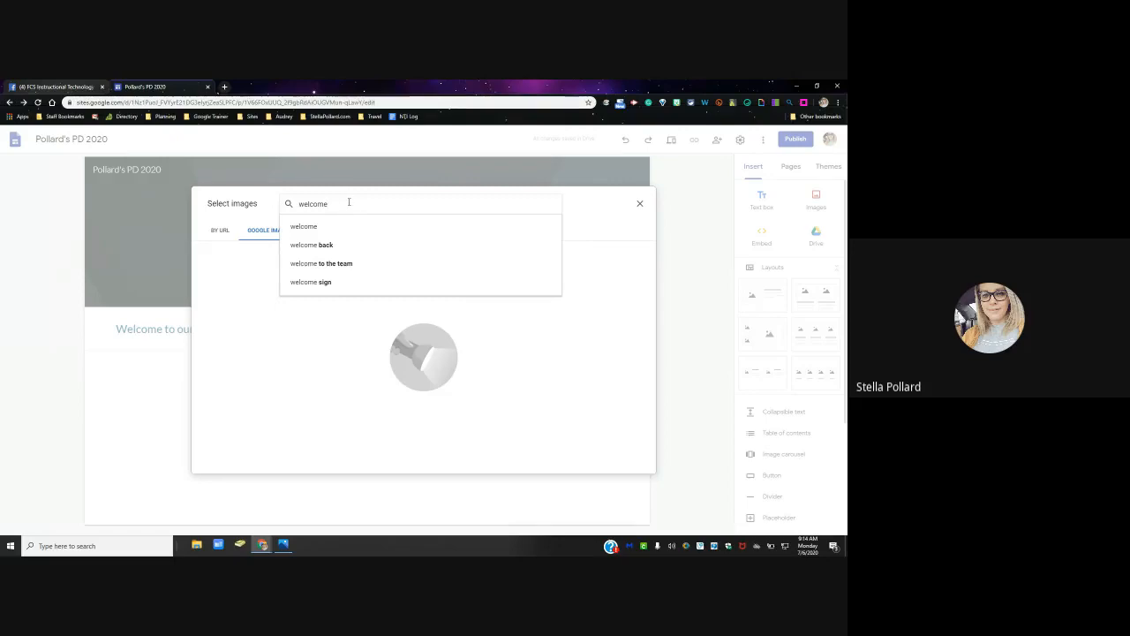
pyautogui.press('Return')
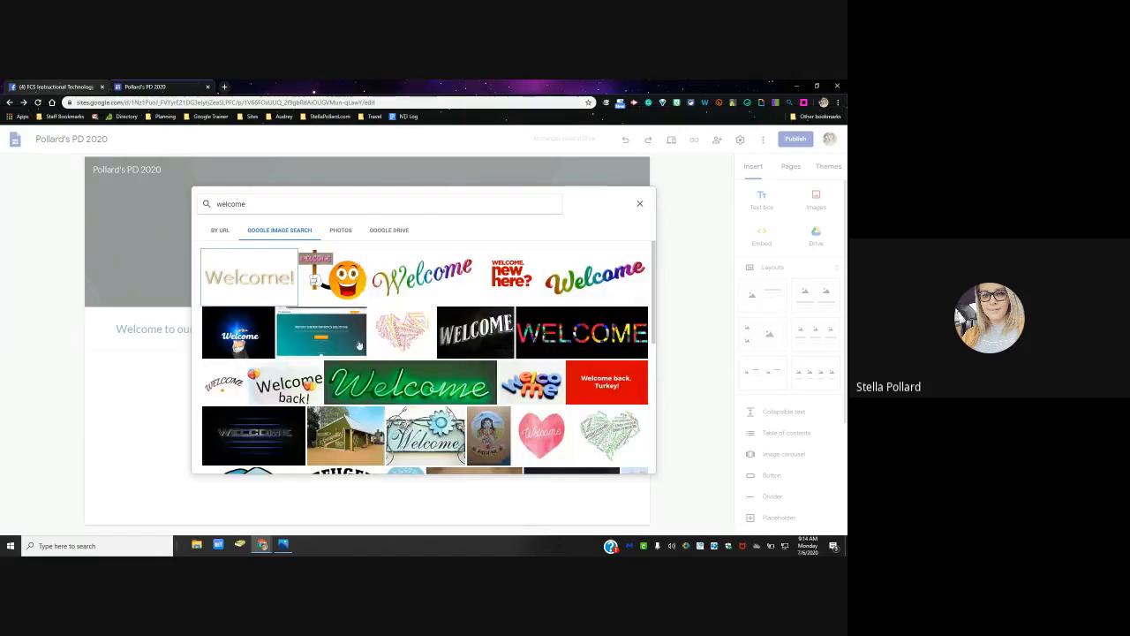
# Step: Browse the image results and insert the "welcome home" picture with red pushpins into the page
pyautogui.scroll(-5, 239, 276)
pyautogui.scroll(4, 238, 275)
pyautogui.scroll(-5, 239, 291)
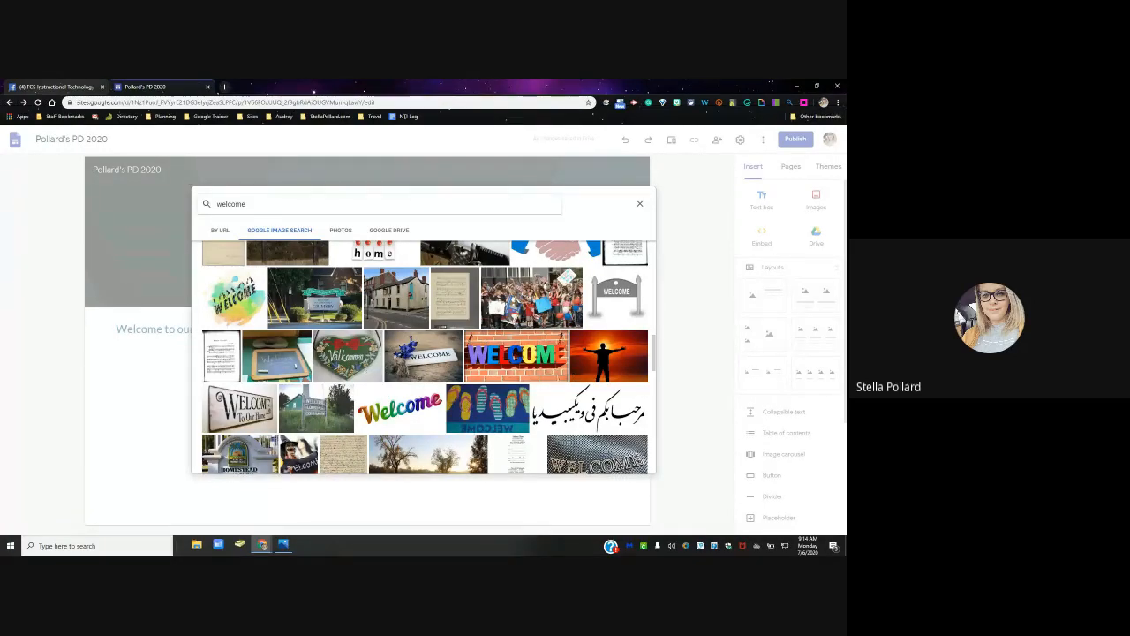
pyautogui.scroll(5, 411, 375)
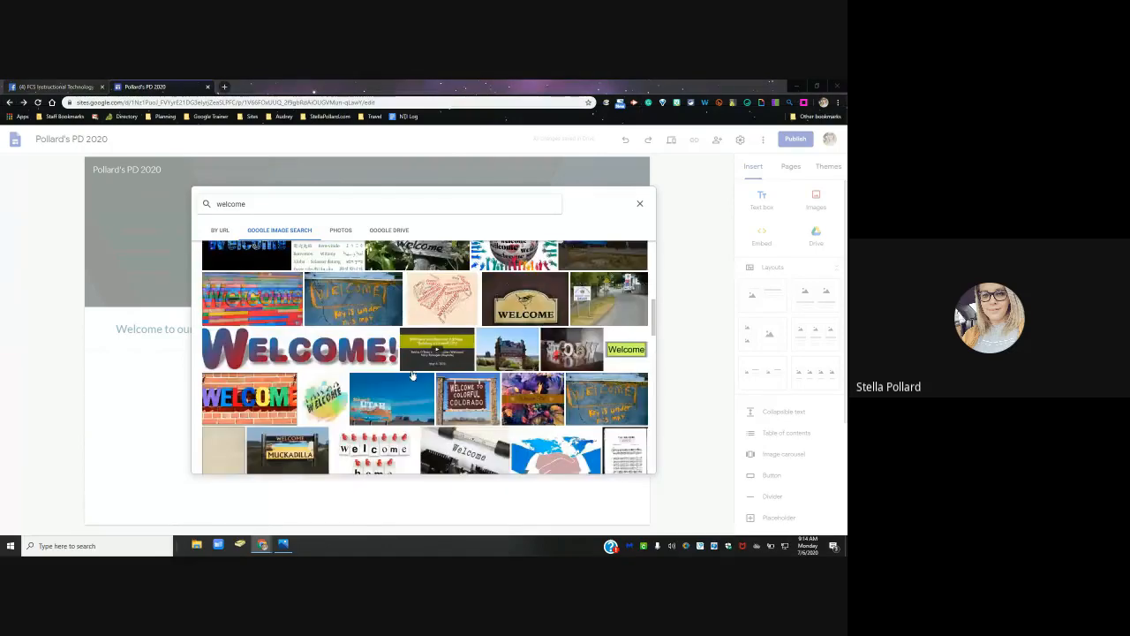
pyautogui.scroll(-3, 411, 373)
pyautogui.click(378, 309)
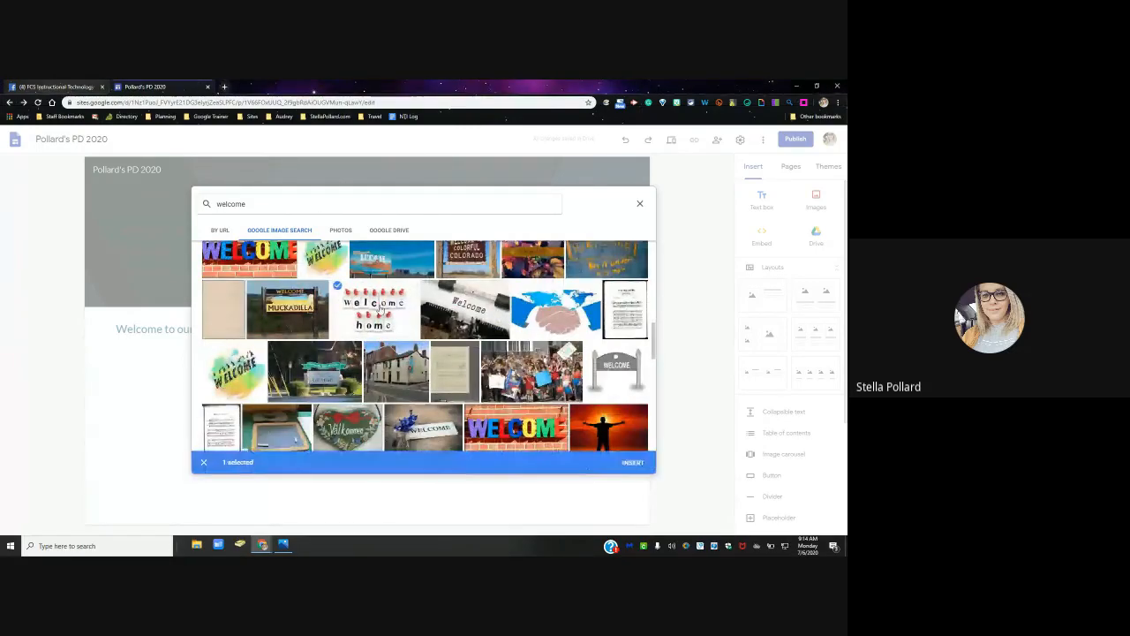
pyautogui.click(632, 461)
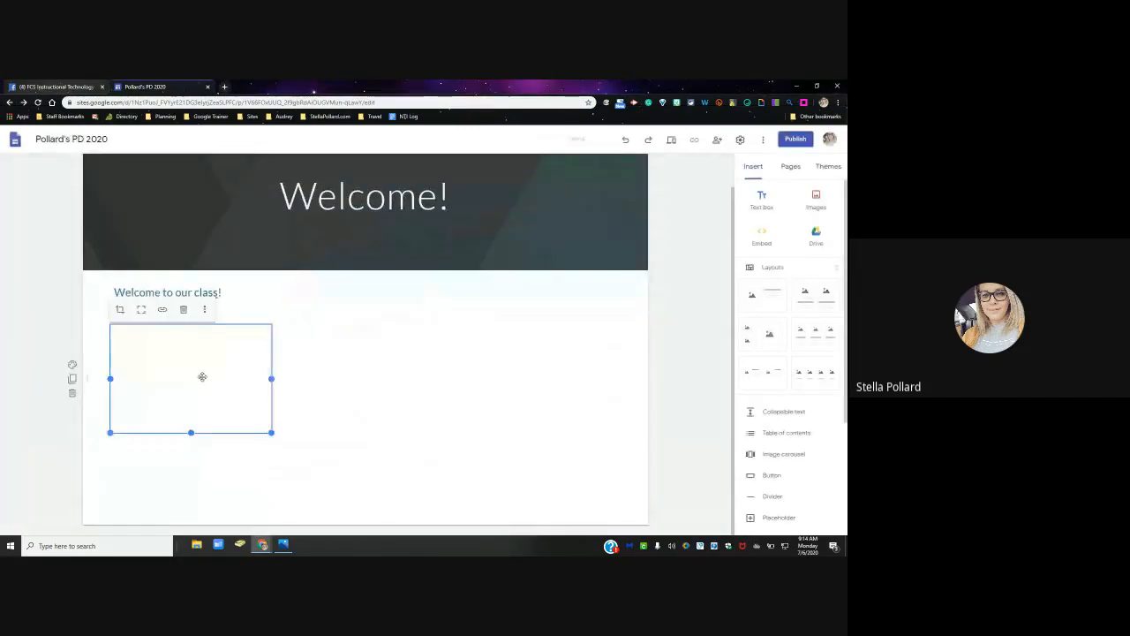
# Step: Place the "welcome home" picture in the greeting's section, to the right of the text, and enlarge it
pyautogui.moveTo(209, 383); pyautogui.dragTo(342, 300)
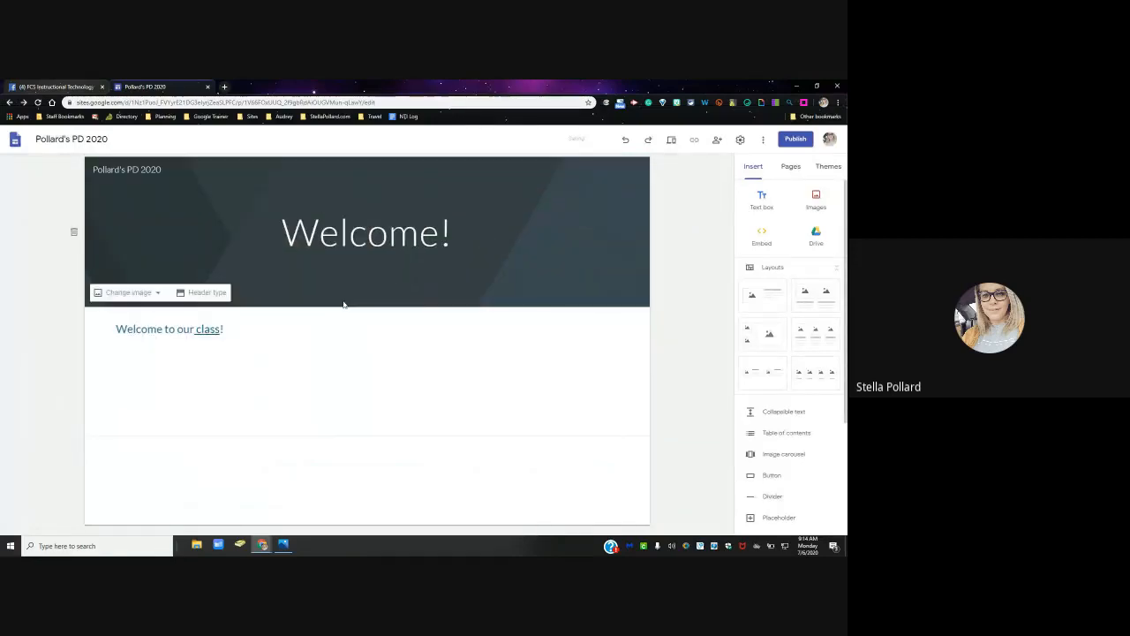
pyautogui.moveTo(343, 354); pyautogui.dragTo(543, 353)
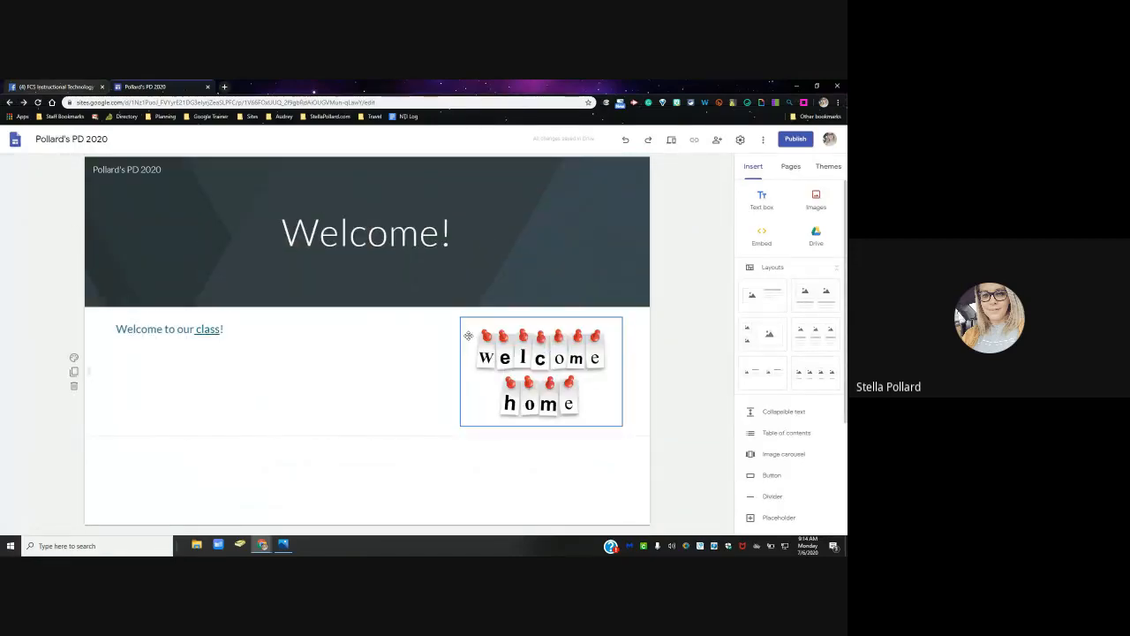
pyautogui.moveTo(469, 336); pyautogui.dragTo(437, 355)
pyautogui.moveTo(534, 425); pyautogui.dragTo(616, 486)
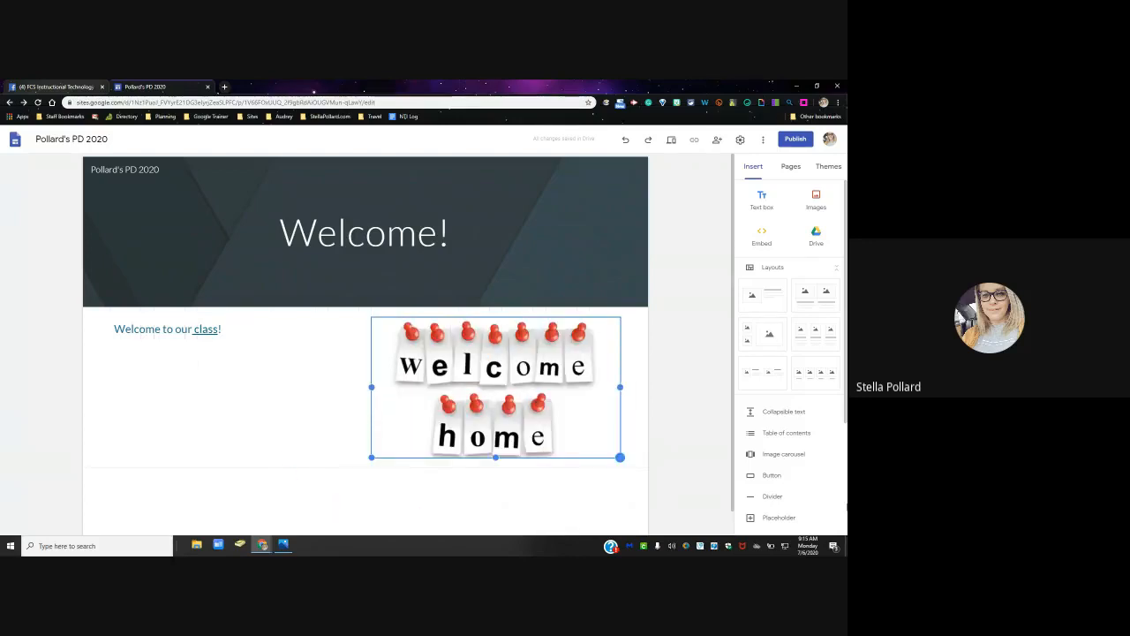
pyautogui.click(623, 290)
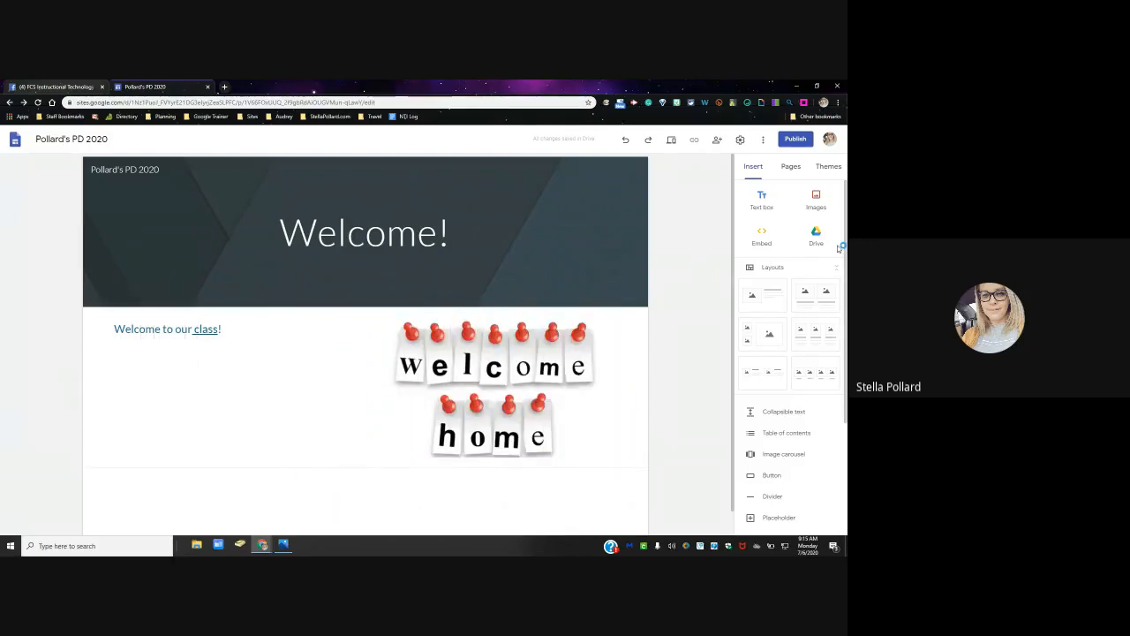
pyautogui.scroll(-1, 830, 251)
pyautogui.scroll(-1, 609, 401)
pyautogui.scroll(1, 657, 393)
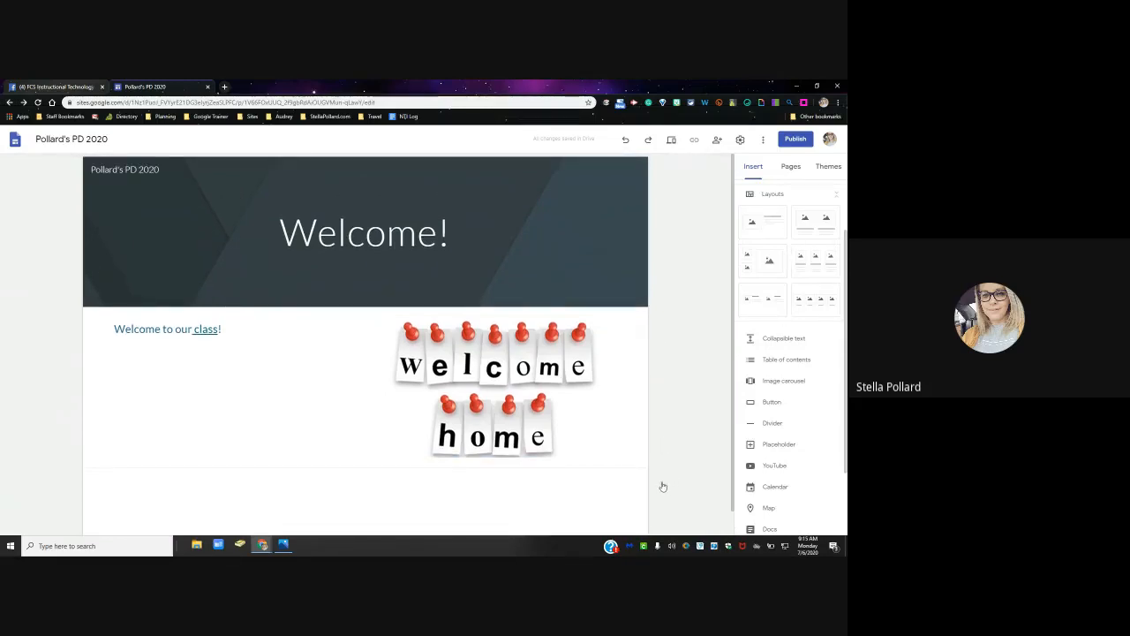
pyautogui.scroll(1, 777, 340)
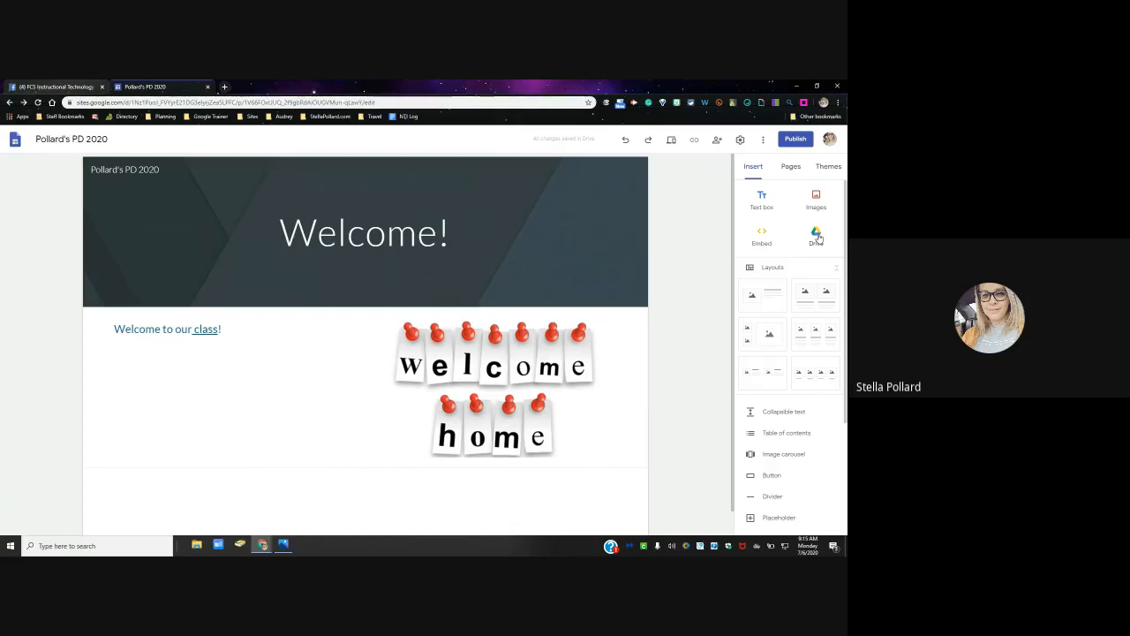
# Step: Search Google Drive for "rocks" and insert the Rock Cycle Quiz form into the welcome page
pyautogui.click(818, 234)
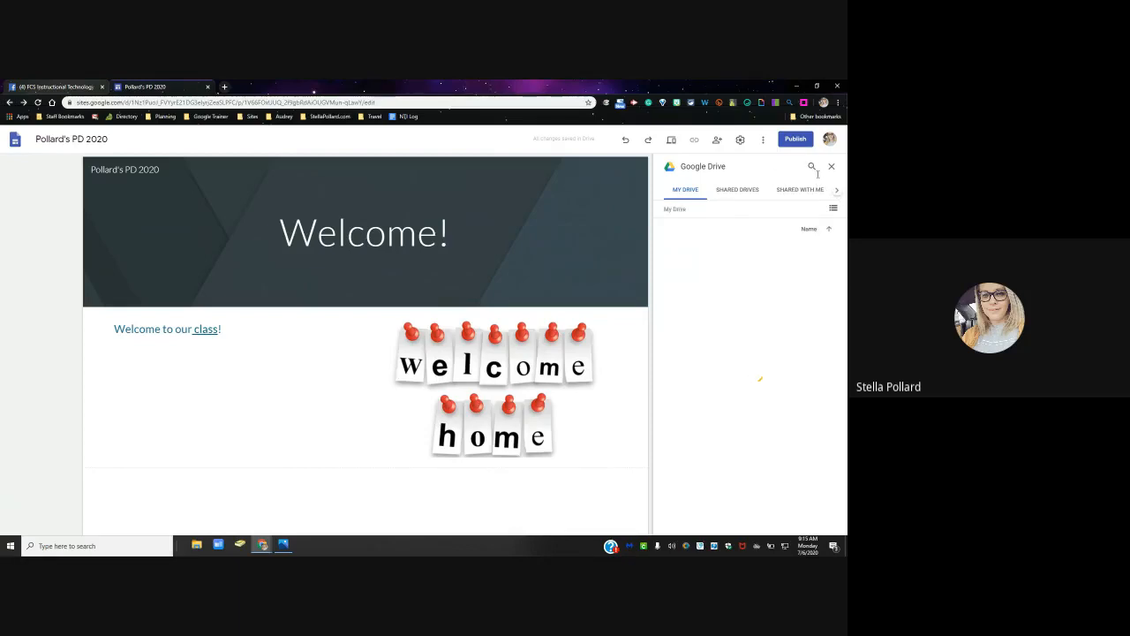
pyautogui.click(811, 166)
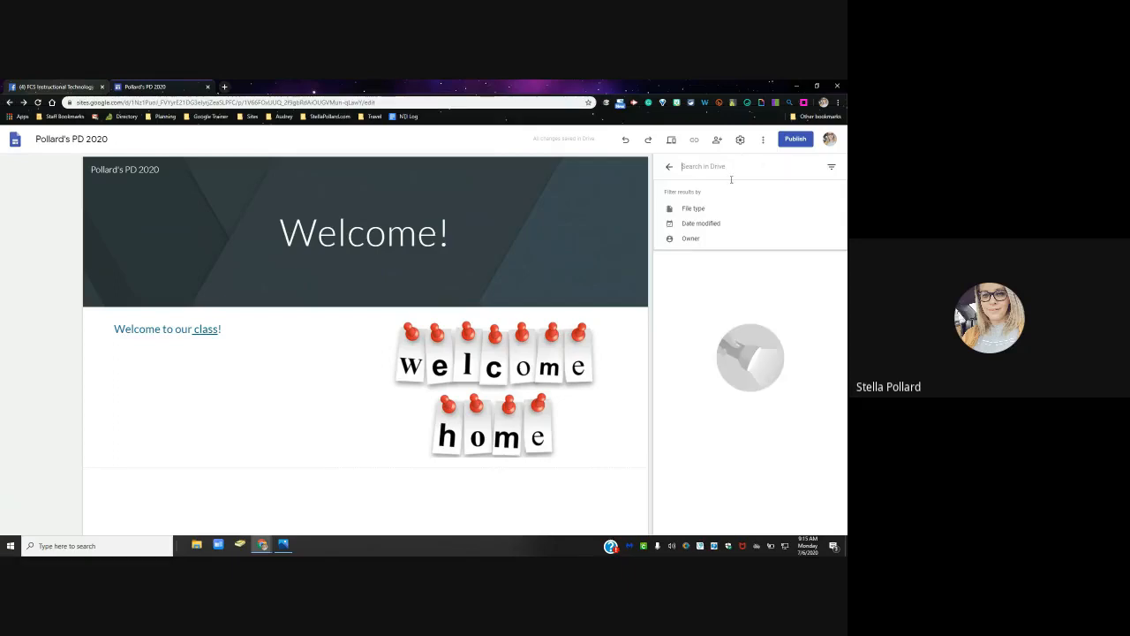
pyautogui.write('rokdc')
pyautogui.press('BackSpace')
pyautogui.press('BackSpace')
pyautogui.press('BackSpace')
pyautogui.write('cks')
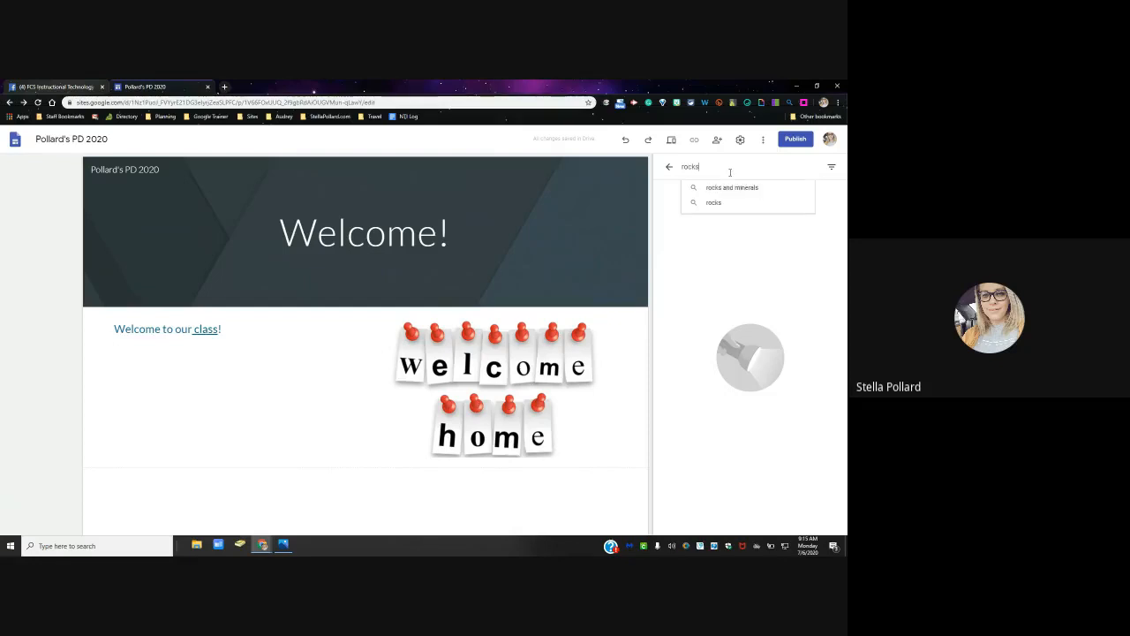
pyautogui.press('Return')
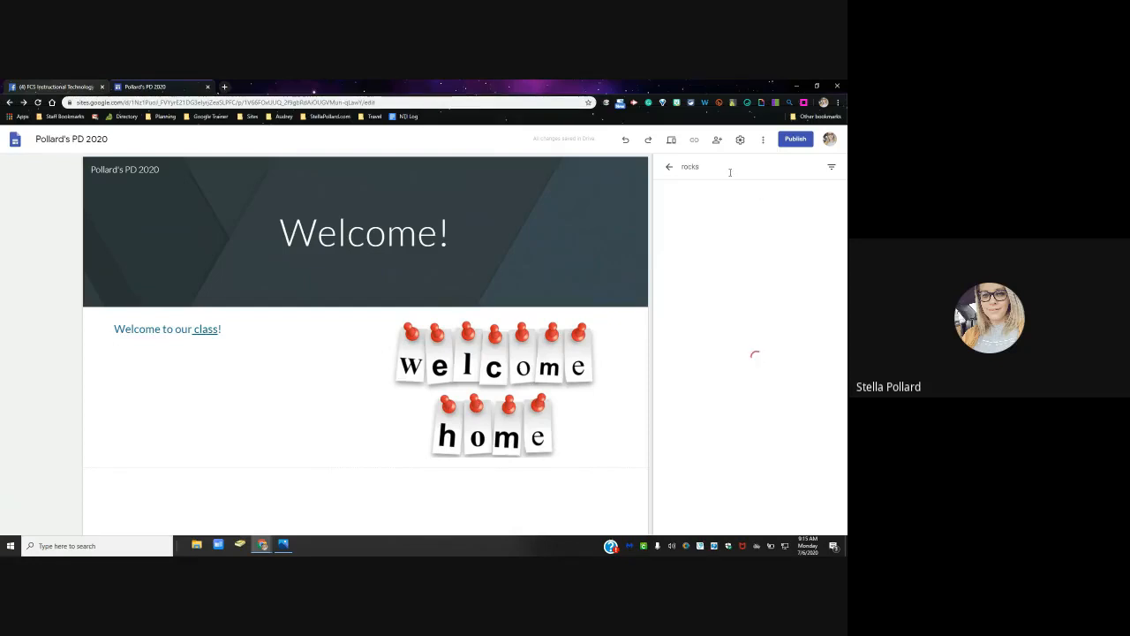
pyautogui.click(707, 217)
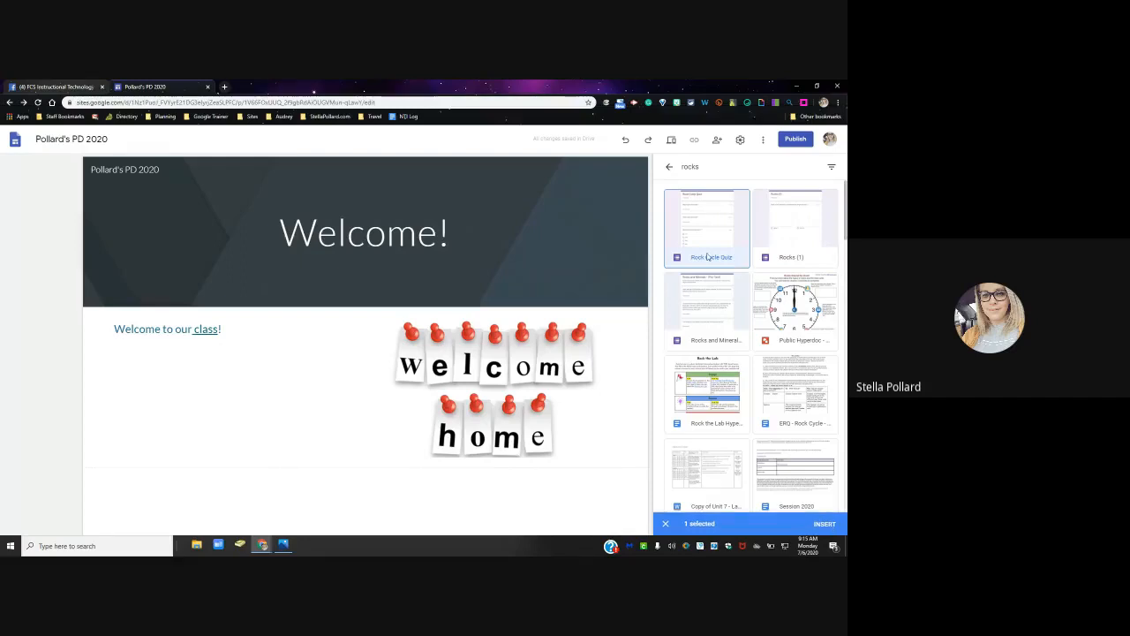
pyautogui.click(825, 523)
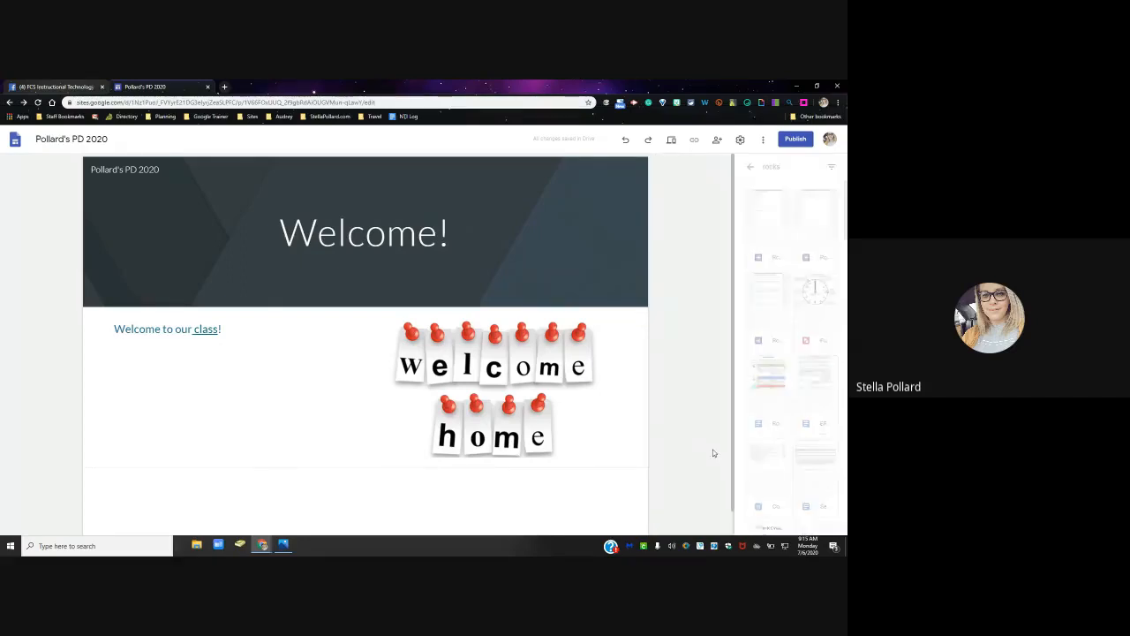
# Step: Look through the embedded Rock Cycle Quiz on the welcome page from its heading to the end of the form
pyautogui.scroll(-7, 311, 388)
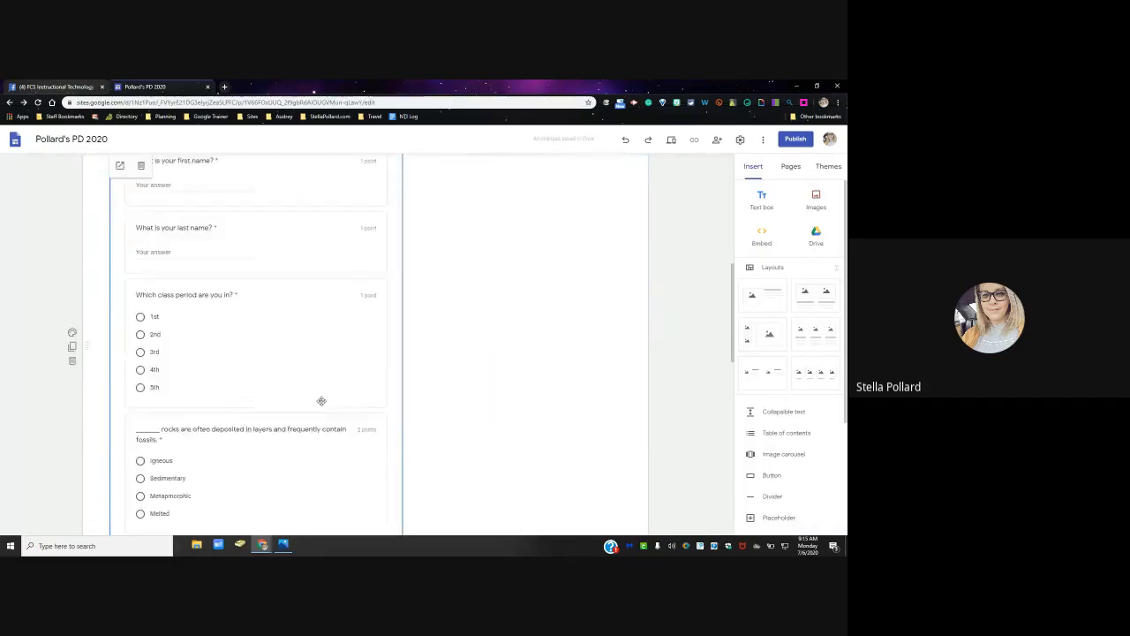
pyautogui.scroll(-3, 441, 450)
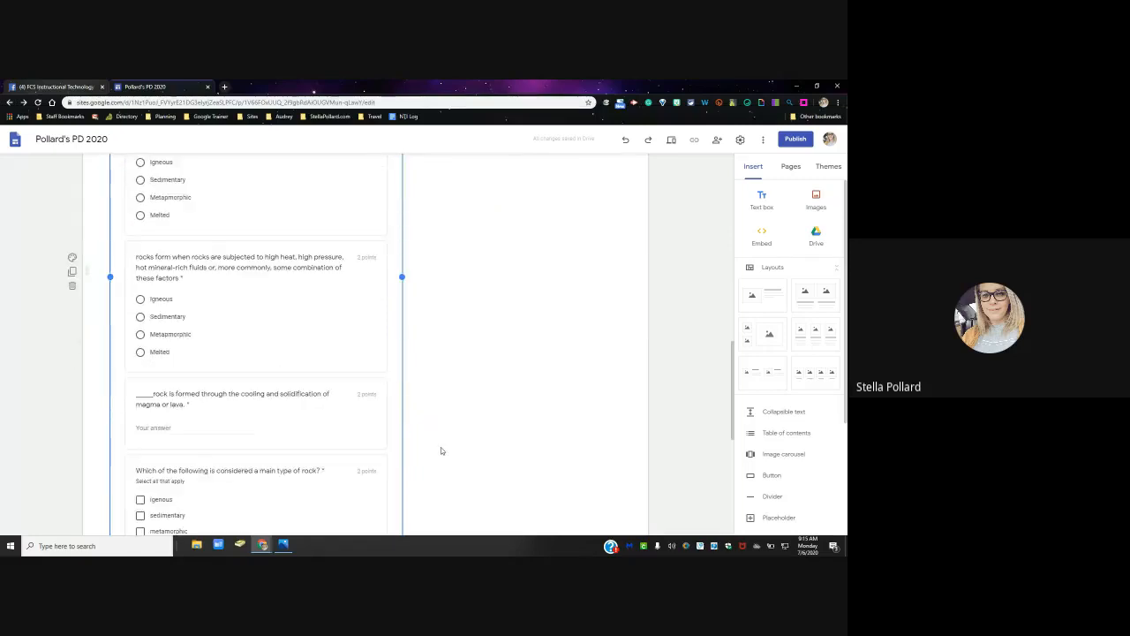
pyautogui.scroll(-3, 441, 450)
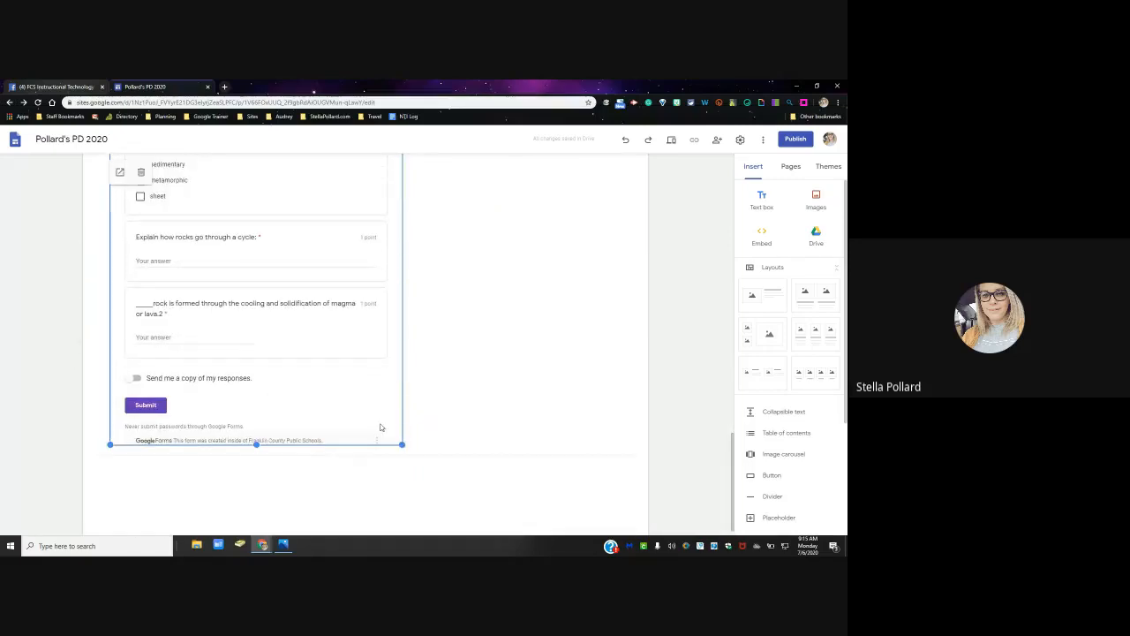
pyautogui.scroll(1, 380, 427)
pyautogui.scroll(8, 379, 424)
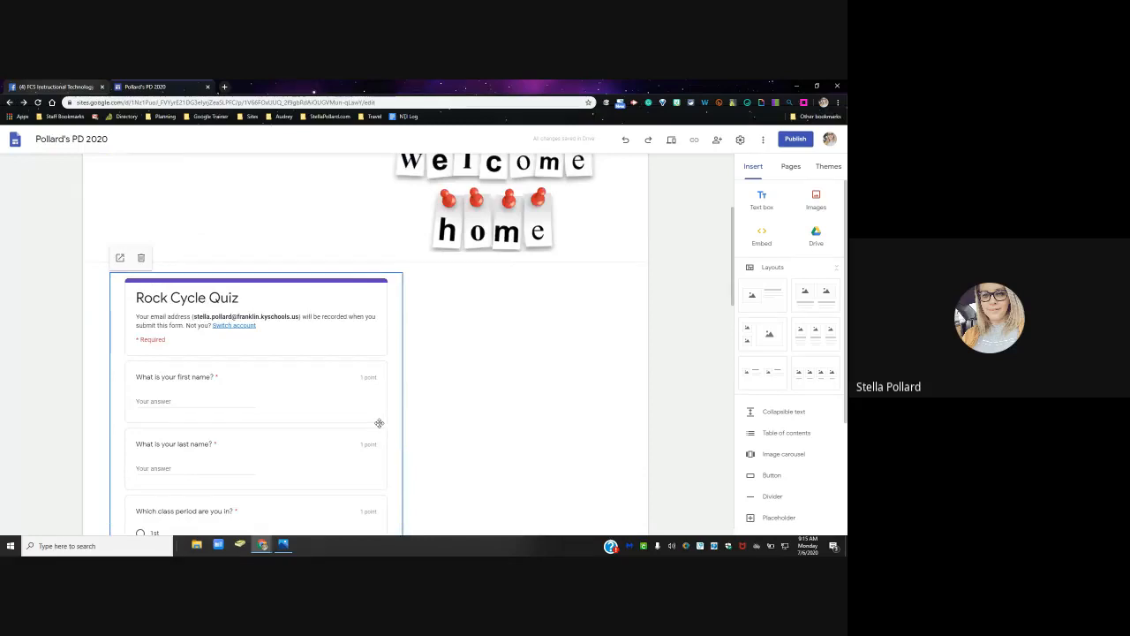
pyautogui.scroll(2, 380, 423)
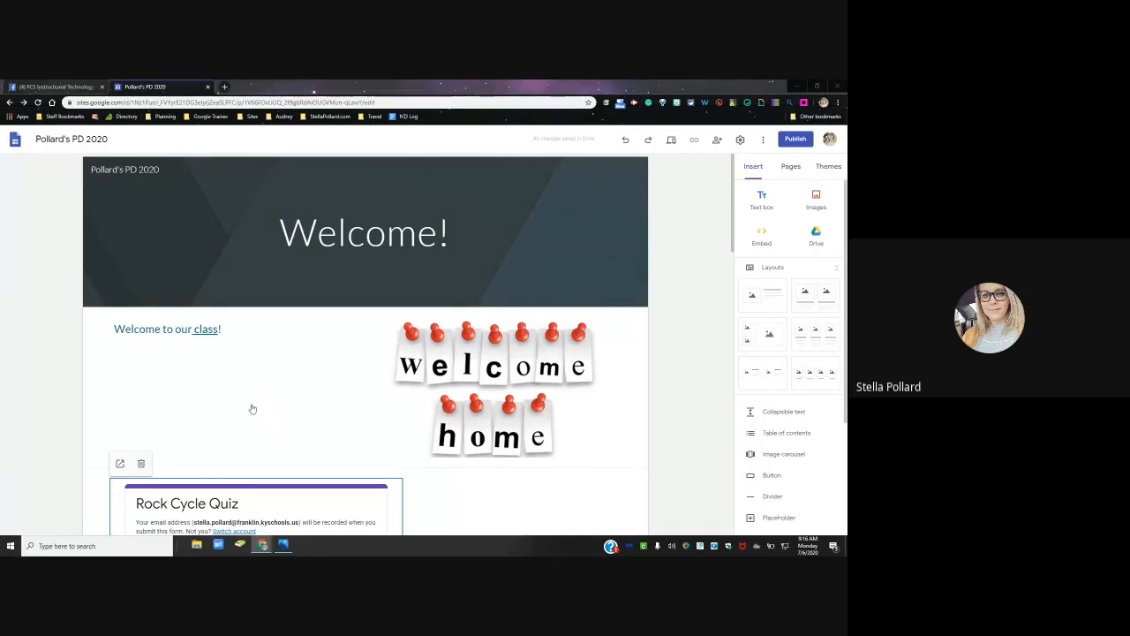
pyautogui.scroll(-3, 212, 407)
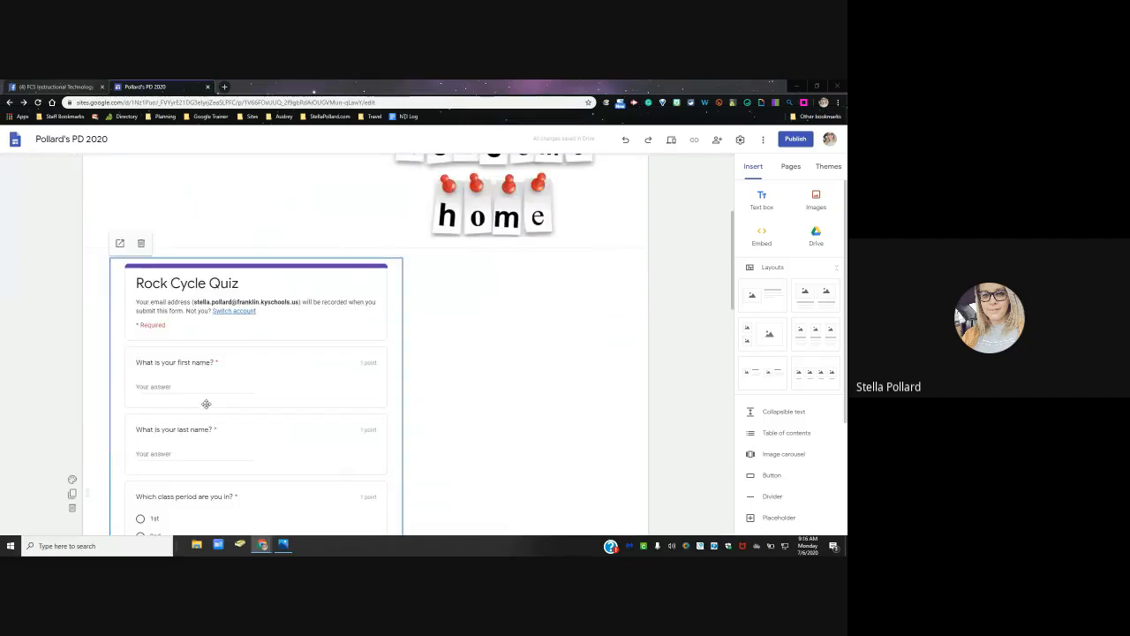
pyautogui.scroll(3, 593, 439)
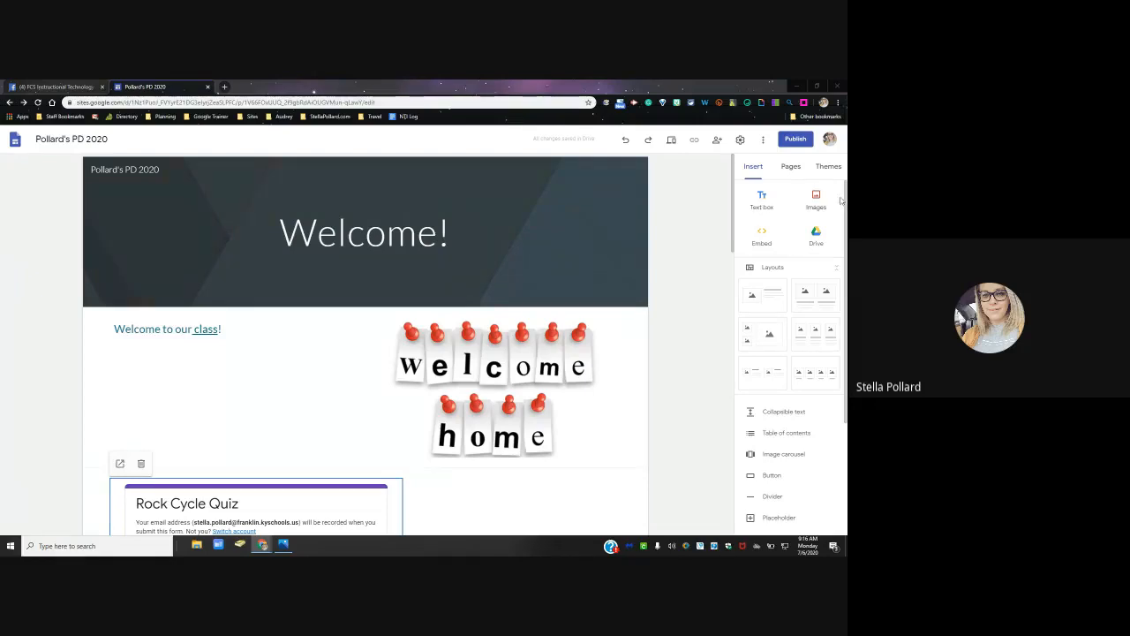
# Step: Start a new link in the site's page list and paste the Google Meet address as its target
pyautogui.click(790, 167)
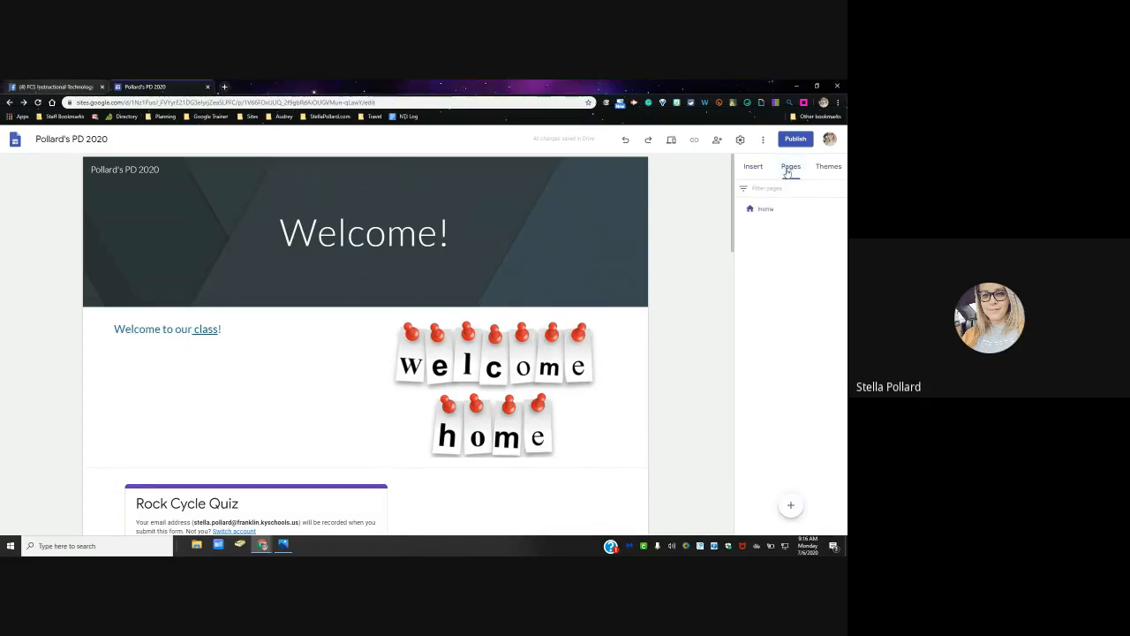
pyautogui.click(792, 508)
pyautogui.click(791, 484)
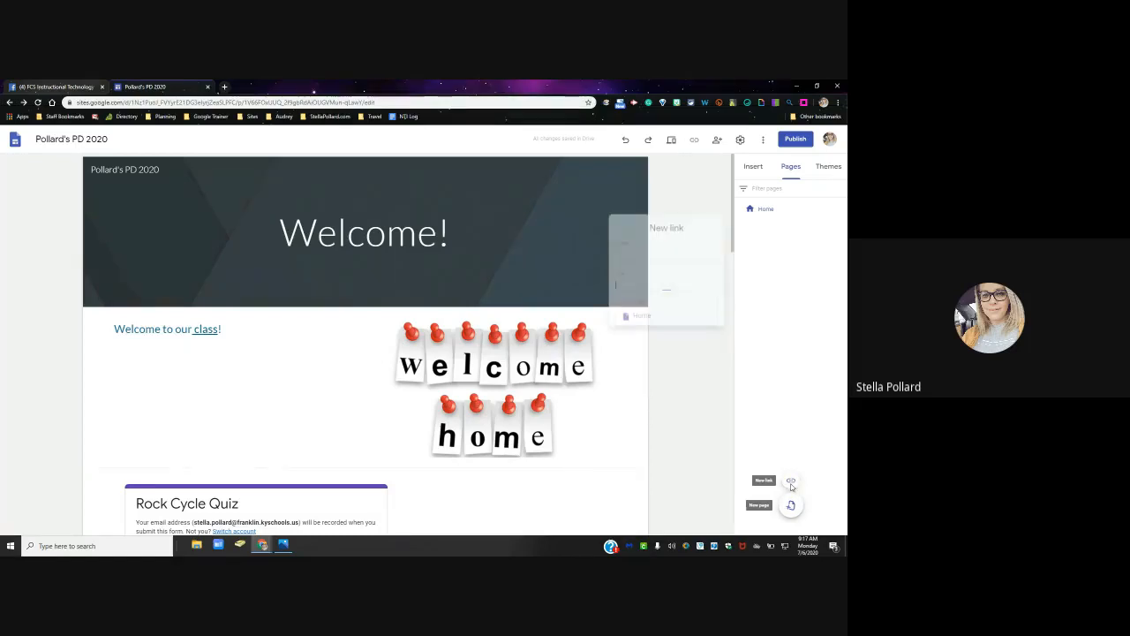
pyautogui.hotkey('ctrl', 'v')
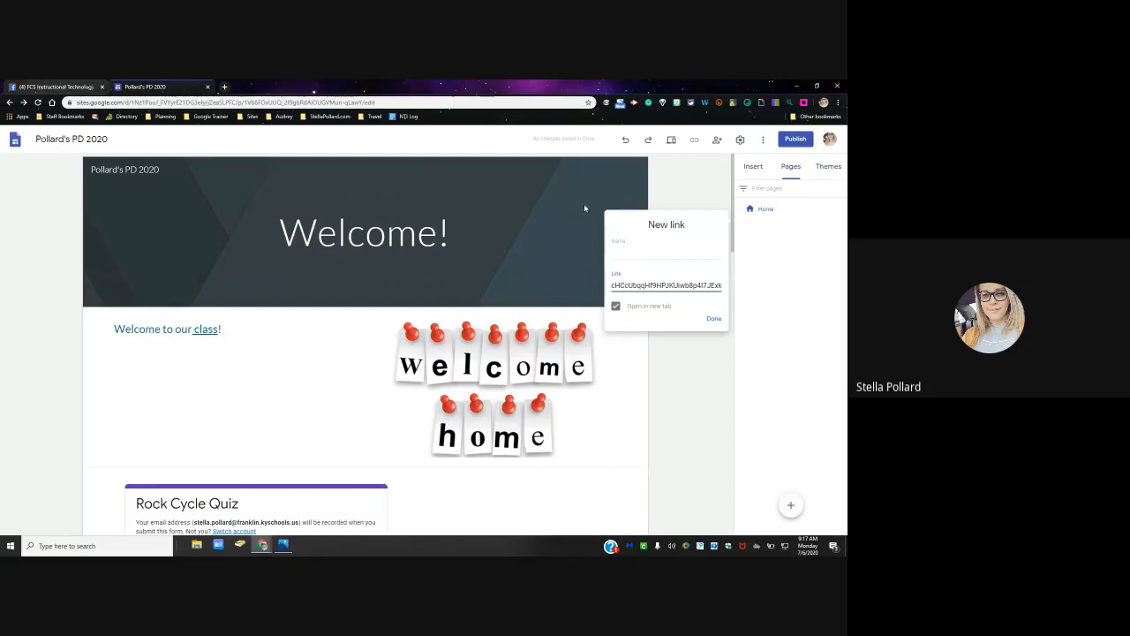
# Step: Name the new link "Google Meet Link", add it to the site, and test it from the site navigation
pyautogui.click(708, 319)
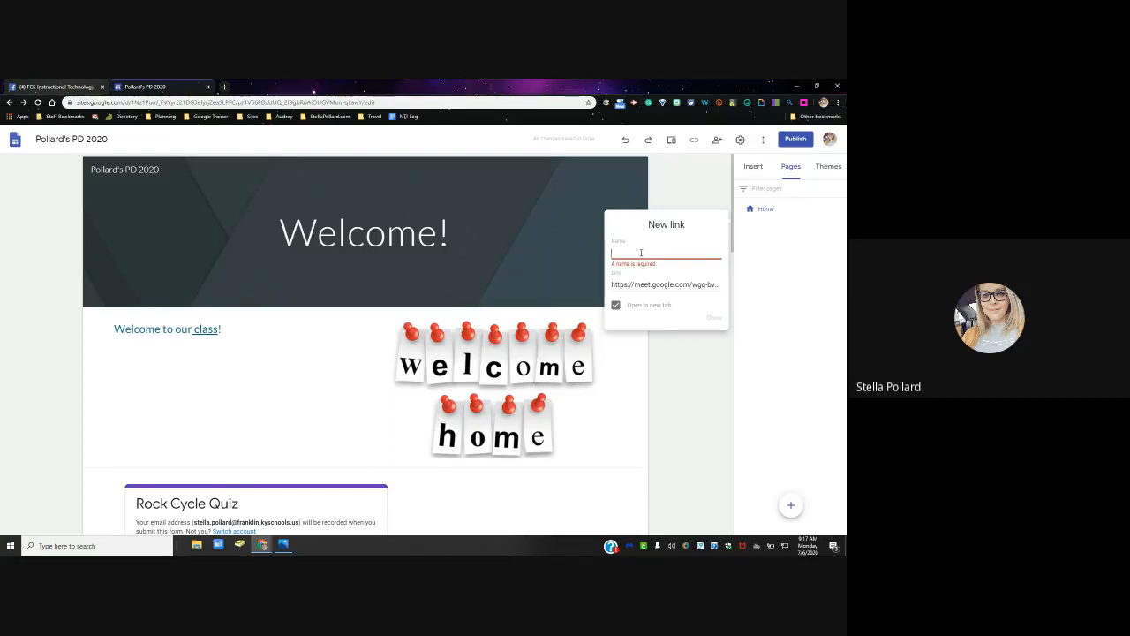
pyautogui.write('Google Gmeet')
pyautogui.press('BackSpace')
pyautogui.press('BackSpace')
pyautogui.press('BackSpace')
pyautogui.press('BackSpace')
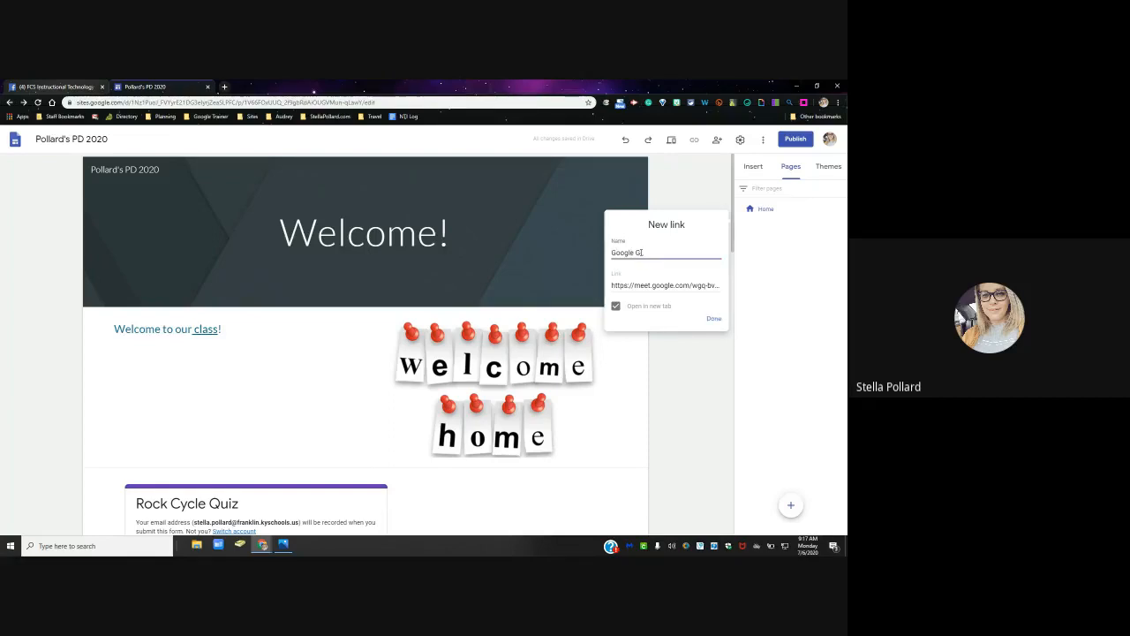
pyautogui.write('Meet Link')
pyautogui.click(712, 318)
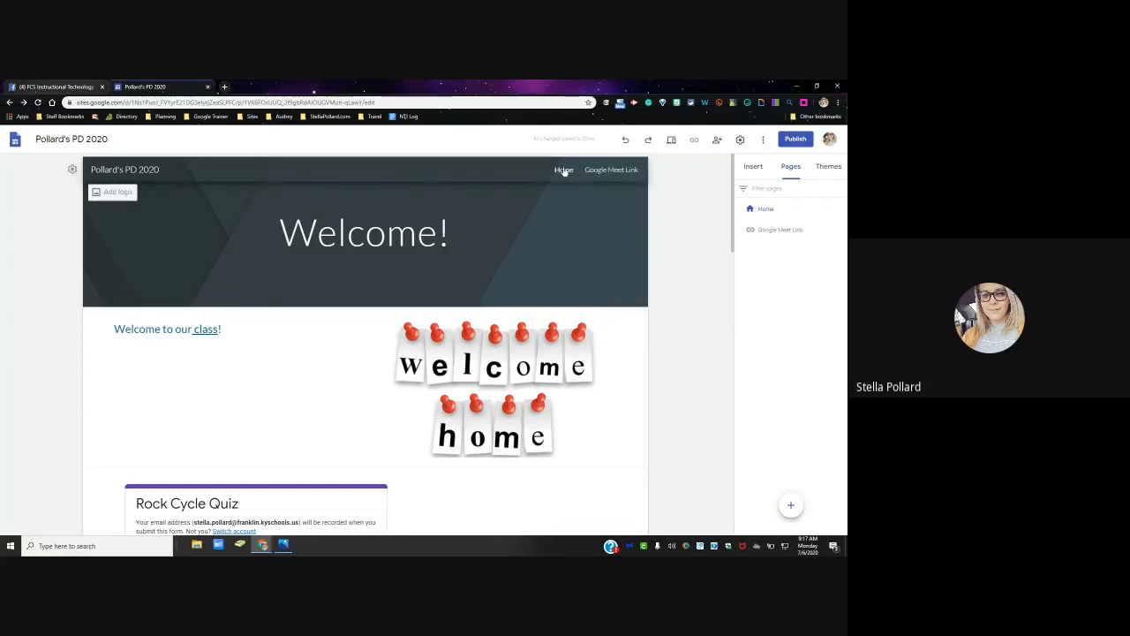
pyautogui.click(611, 169)
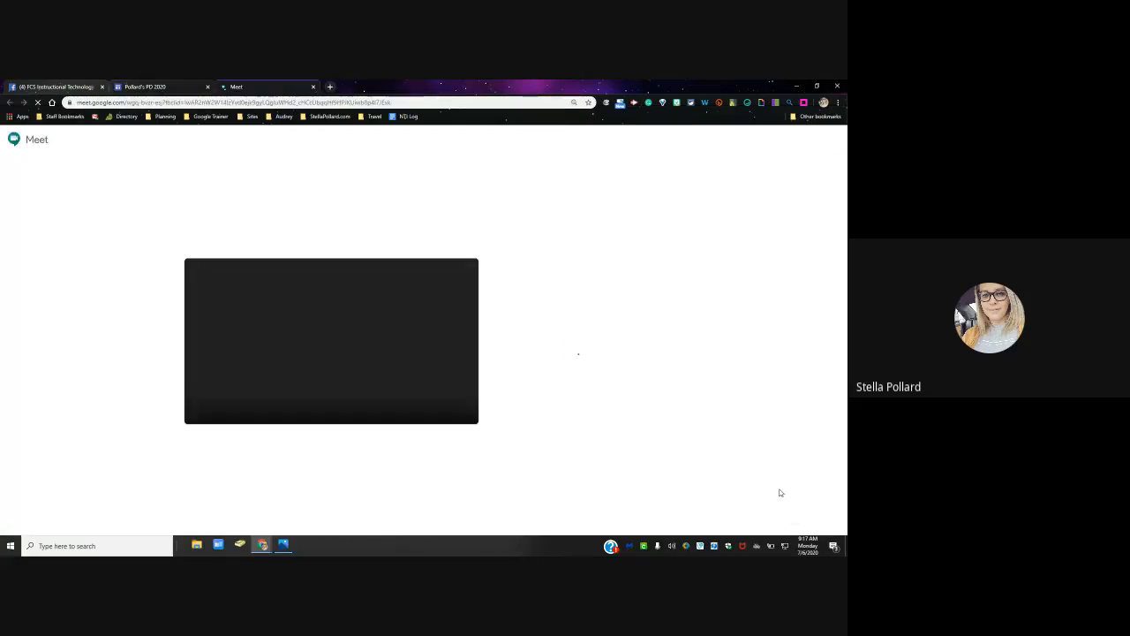
pyautogui.click(150, 87)
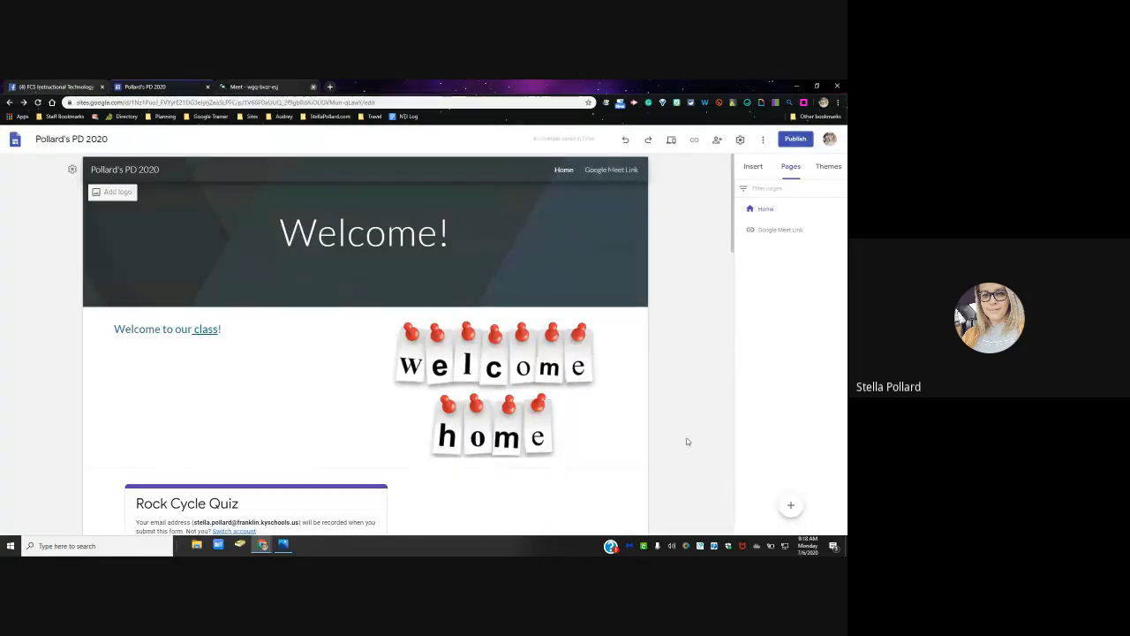
# Step: Add a new page named "Week 1" to the site
pyautogui.click(791, 506)
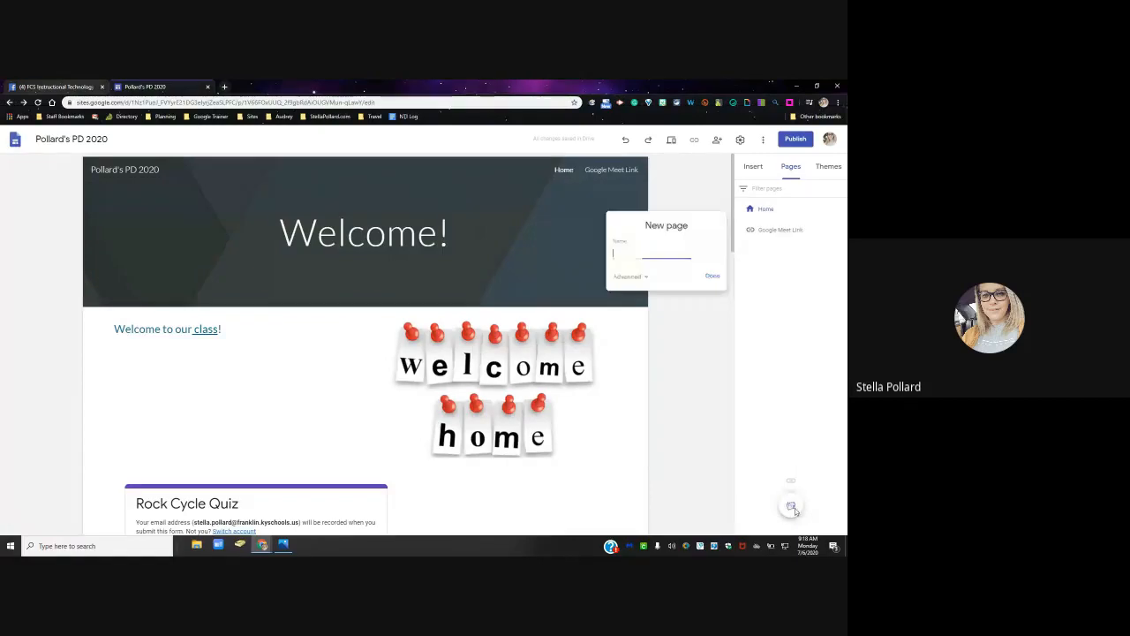
pyautogui.click(792, 512)
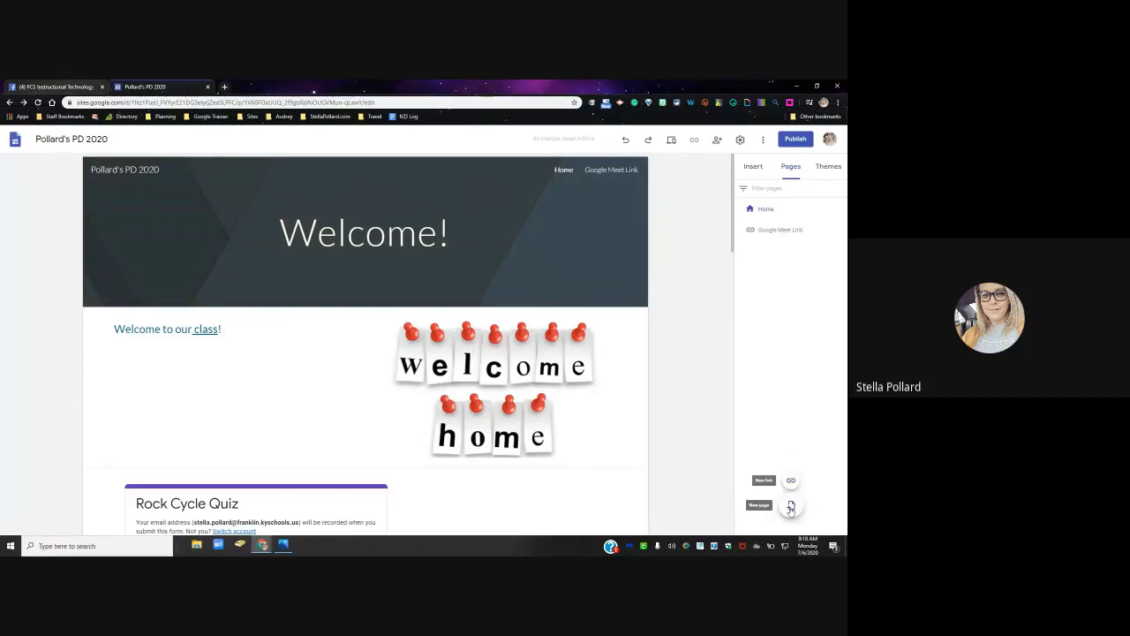
pyautogui.click(790, 505)
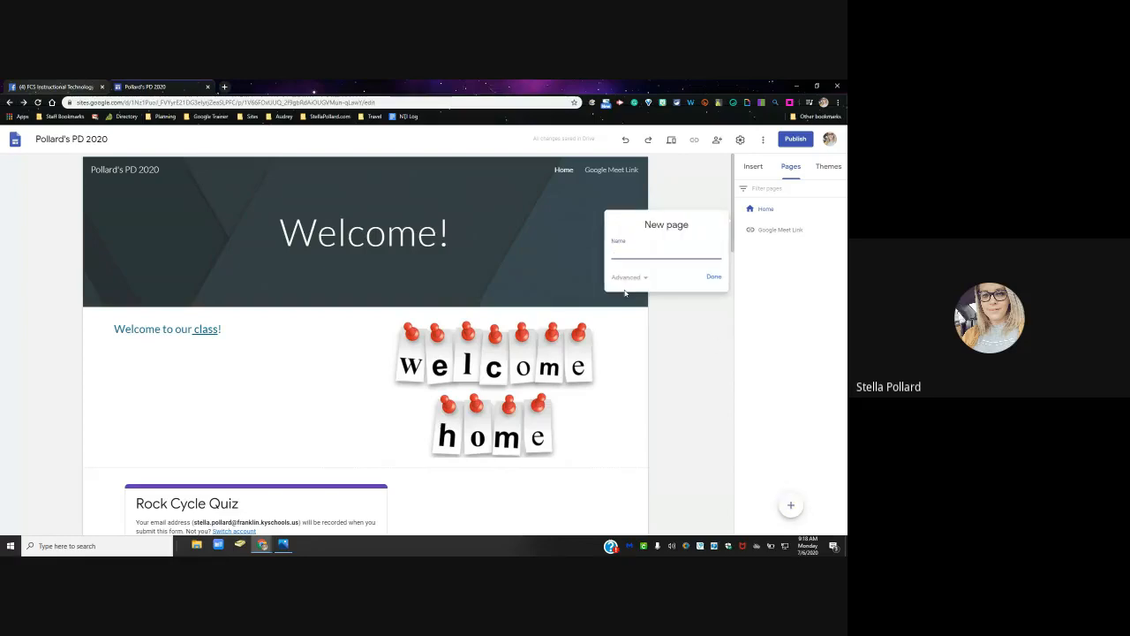
pyautogui.write('Homeow')
pyautogui.write('rk')
pyautogui.hotkey('ctrl', 'a')
pyautogui.write('Week')
pyautogui.click(712, 279)
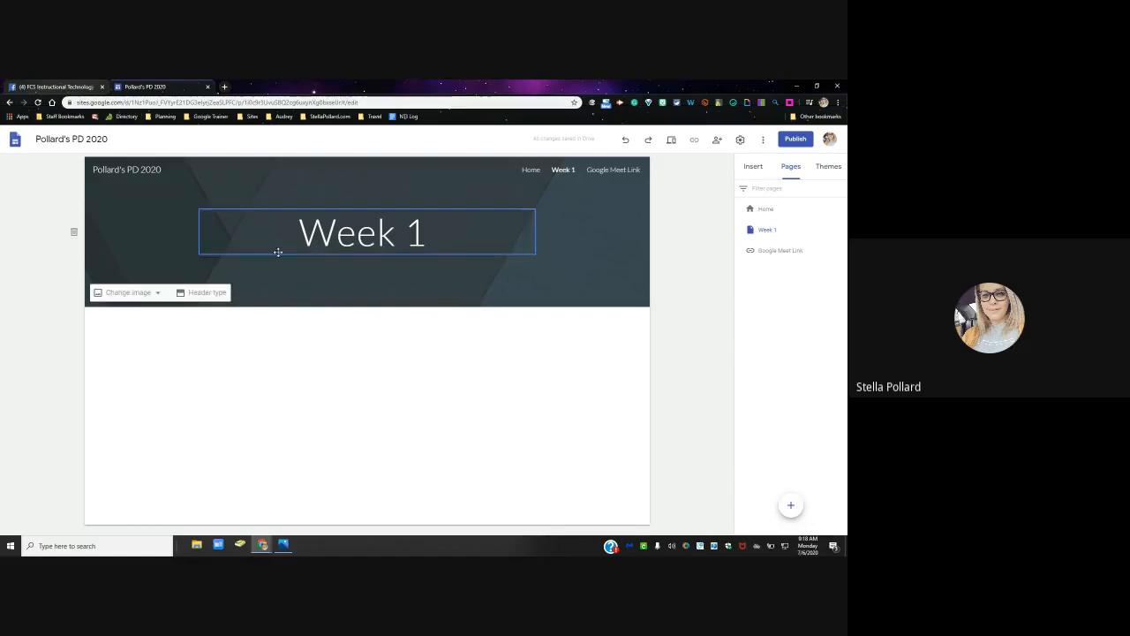
# Step: Check the available content blocks for the Week 1 page and look over the Home page with its embedded quiz
pyautogui.click(755, 167)
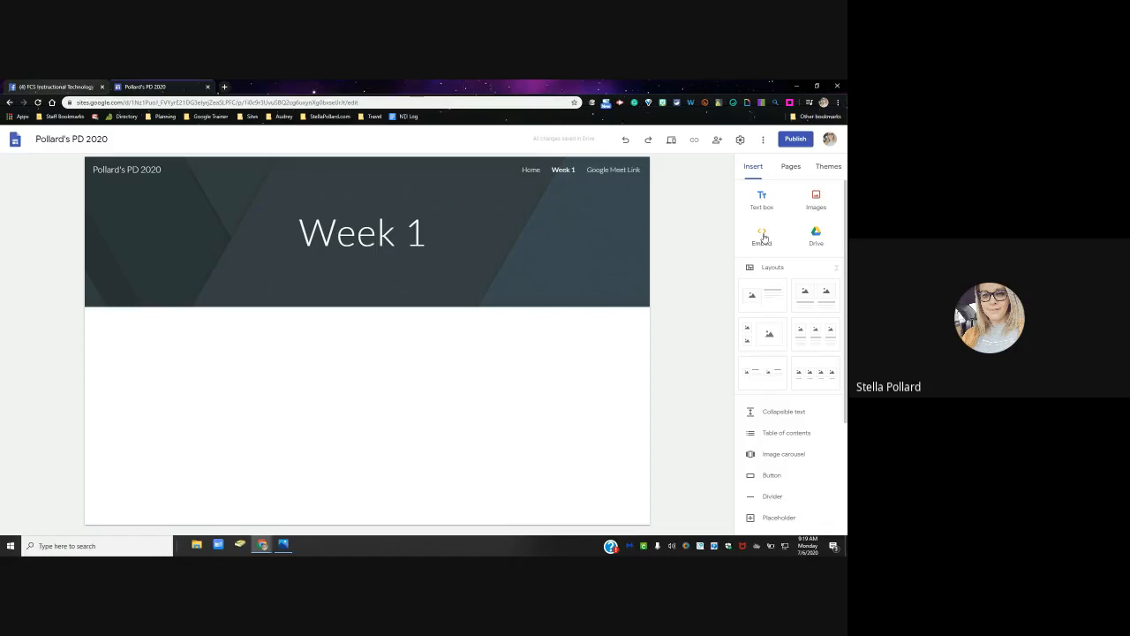
pyautogui.scroll(-2, 795, 309)
pyautogui.scroll(2, 814, 296)
pyautogui.click(530, 171)
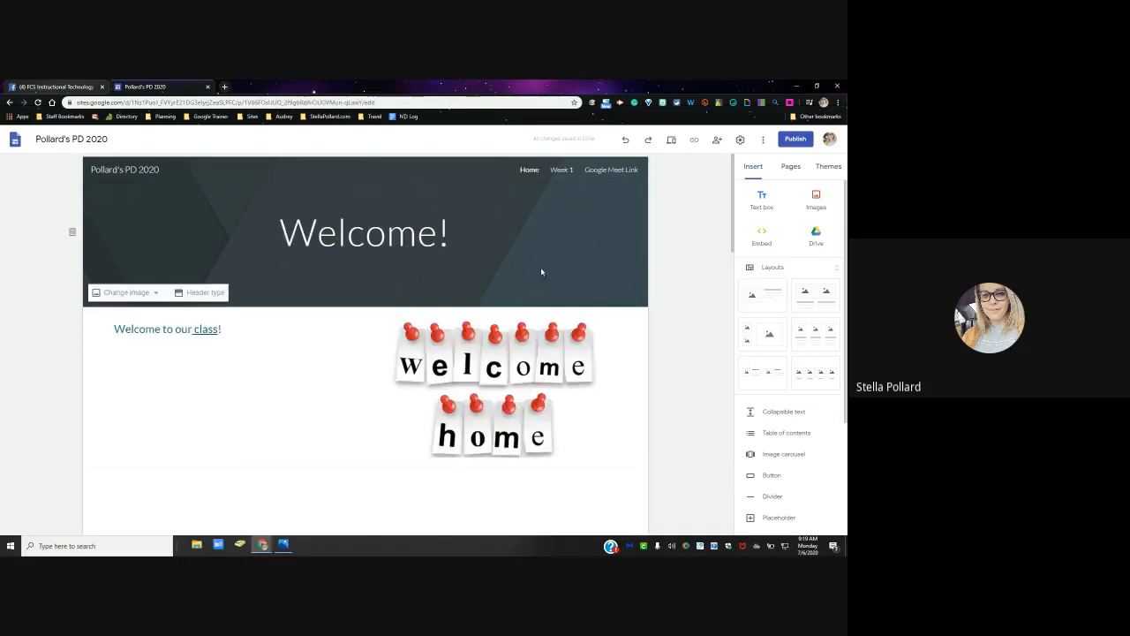
pyautogui.scroll(-3, 402, 243)
pyautogui.scroll(-3, 402, 243)
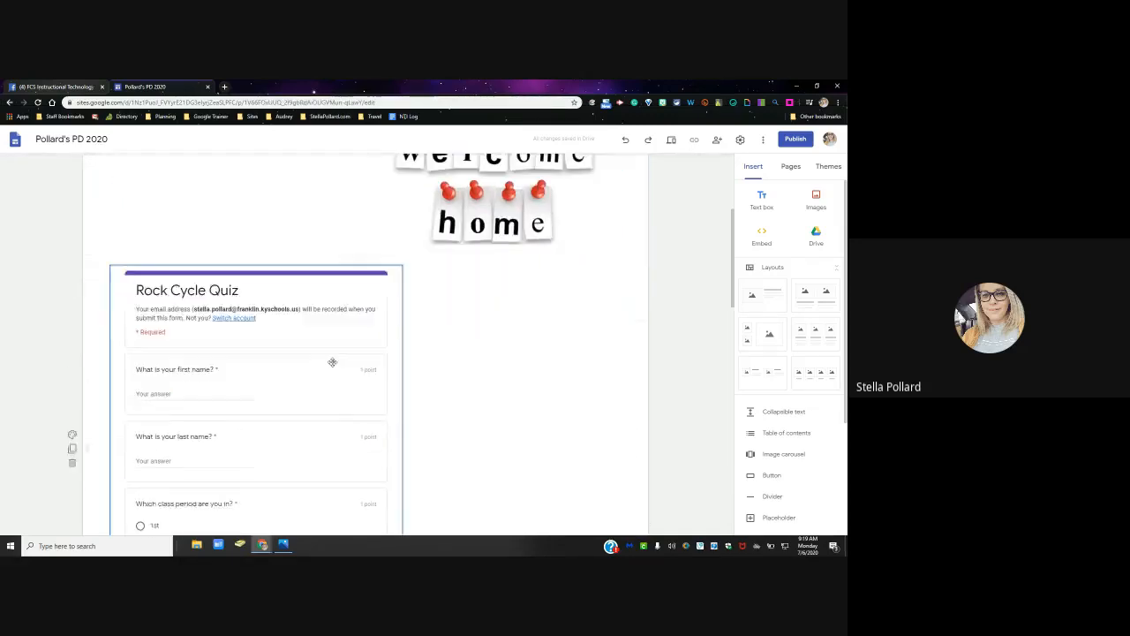
pyautogui.scroll(5, 401, 243)
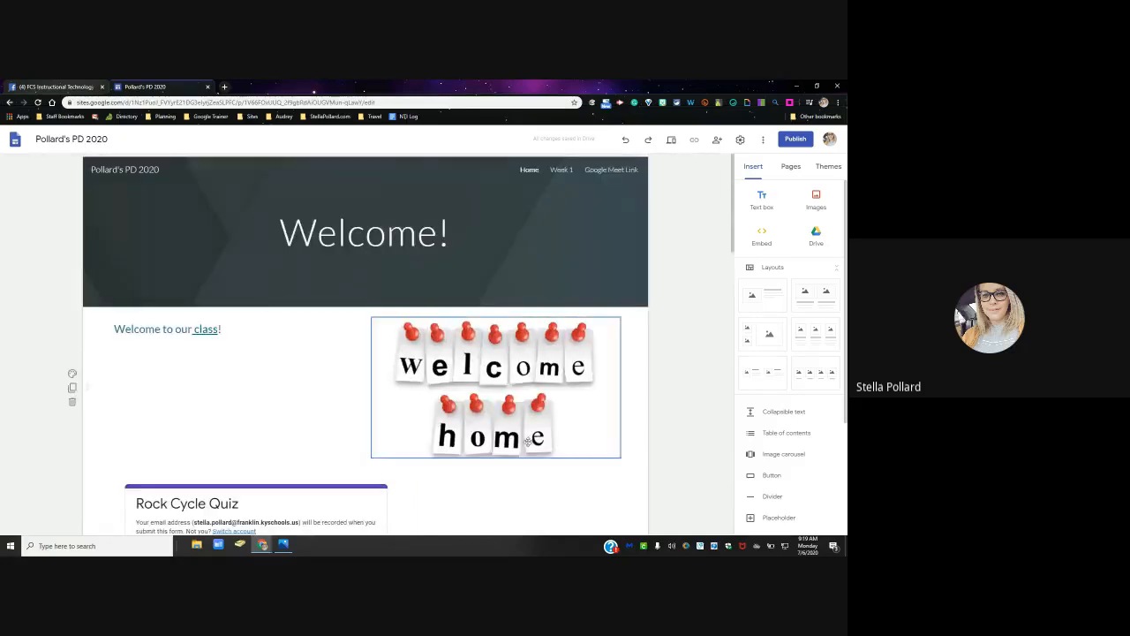
# Step: Open the Week 1 page, try the four-column image-and-caption layout, and check which content its placeholders accept
pyautogui.click(561, 169)
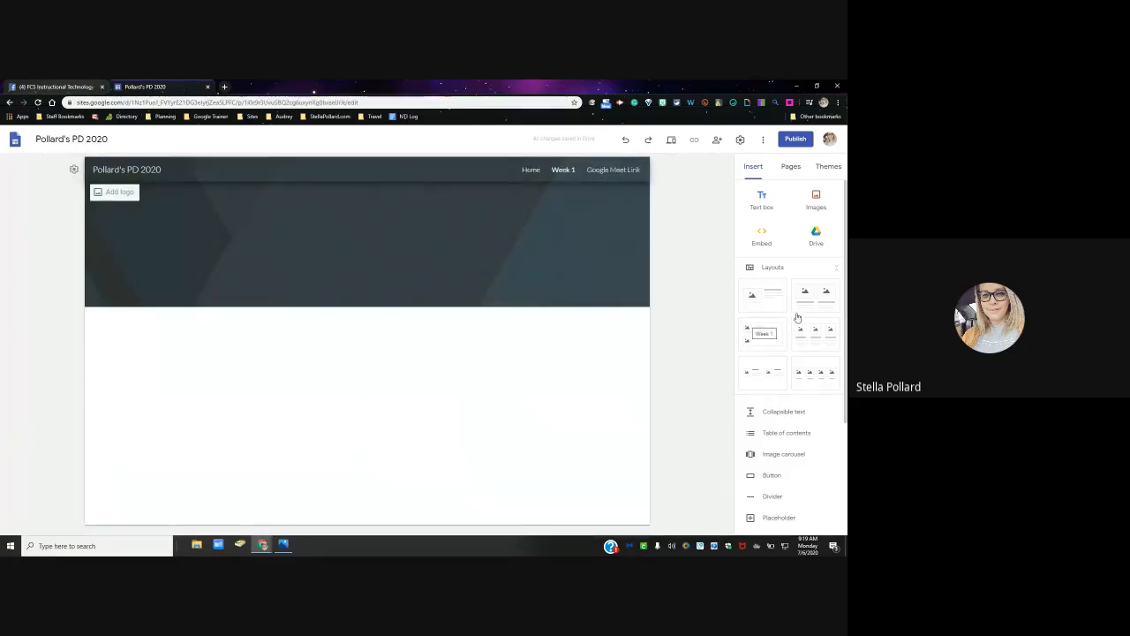
pyautogui.click(799, 375)
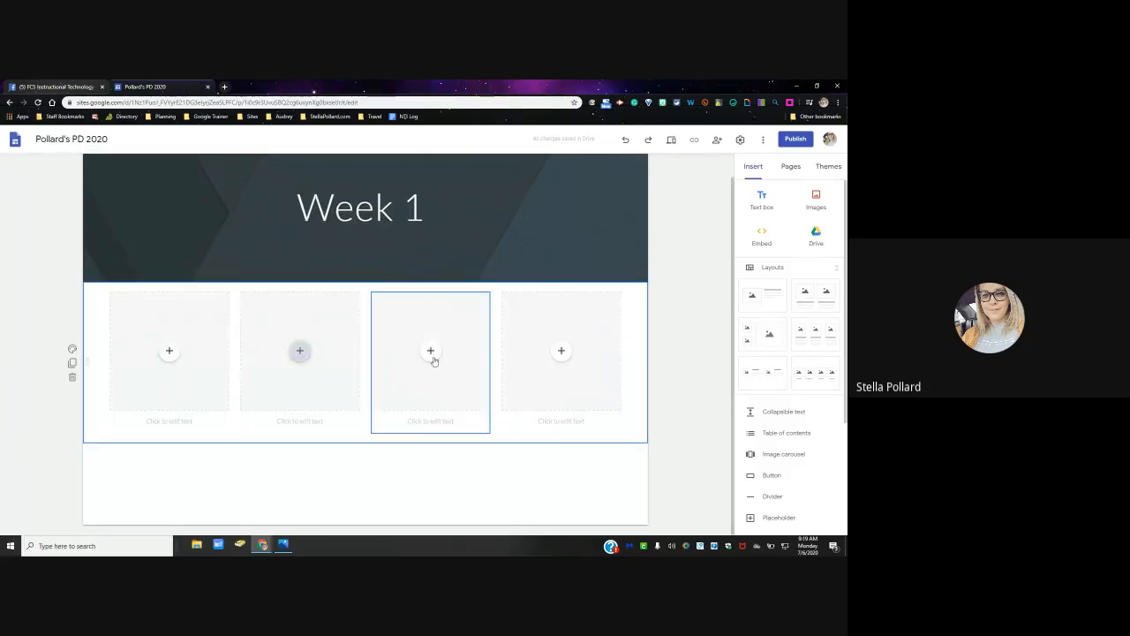
pyautogui.click(165, 351)
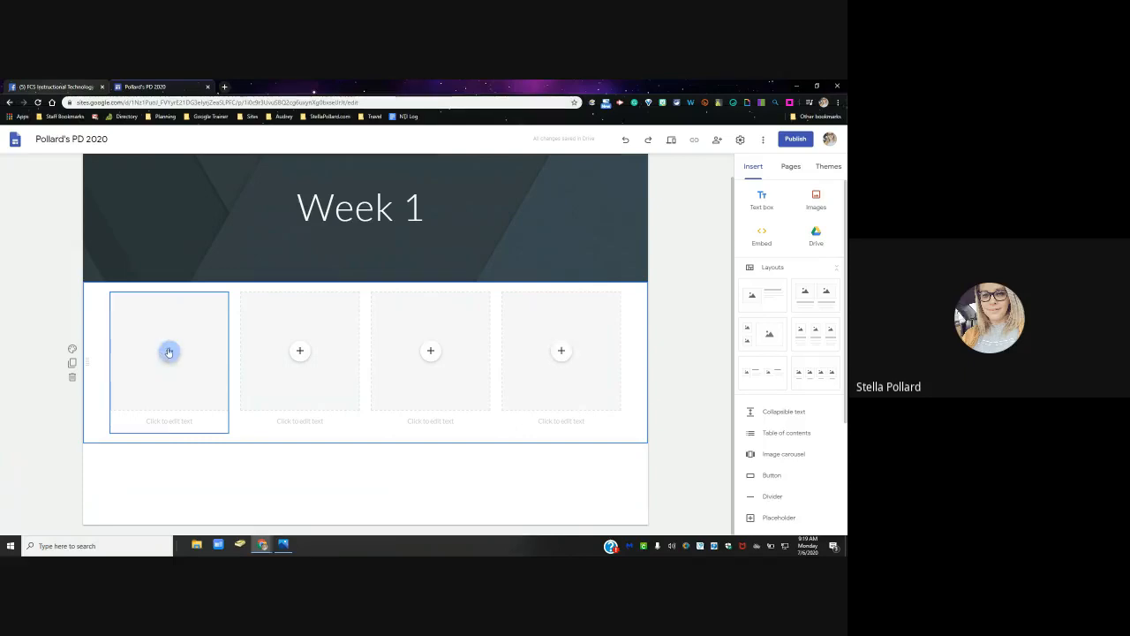
pyautogui.click(168, 351)
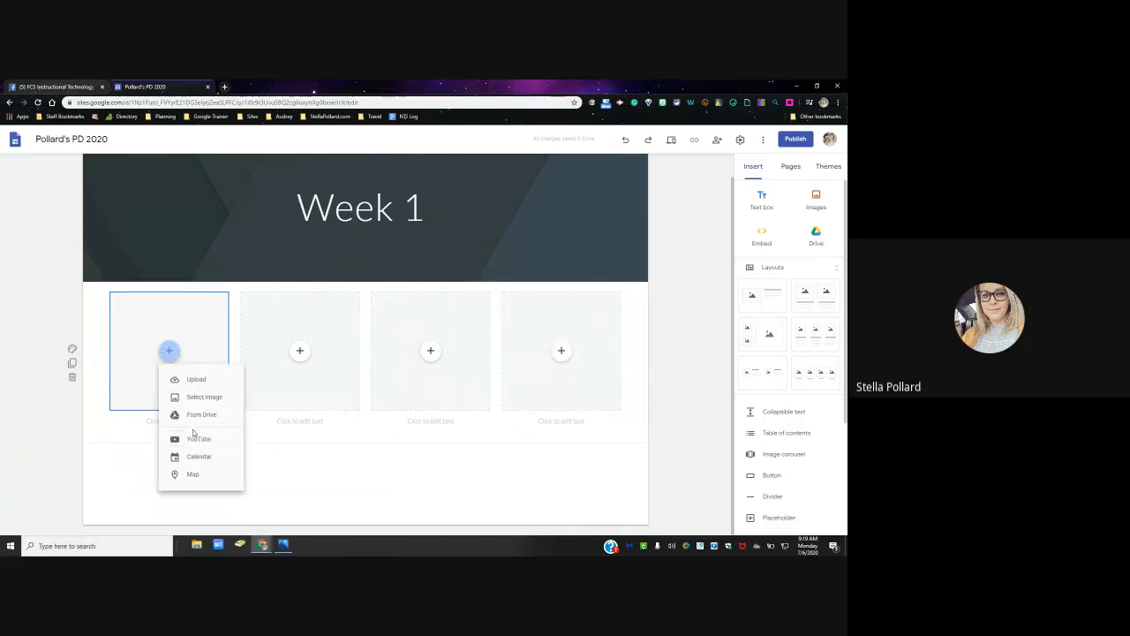
pyautogui.click(300, 351)
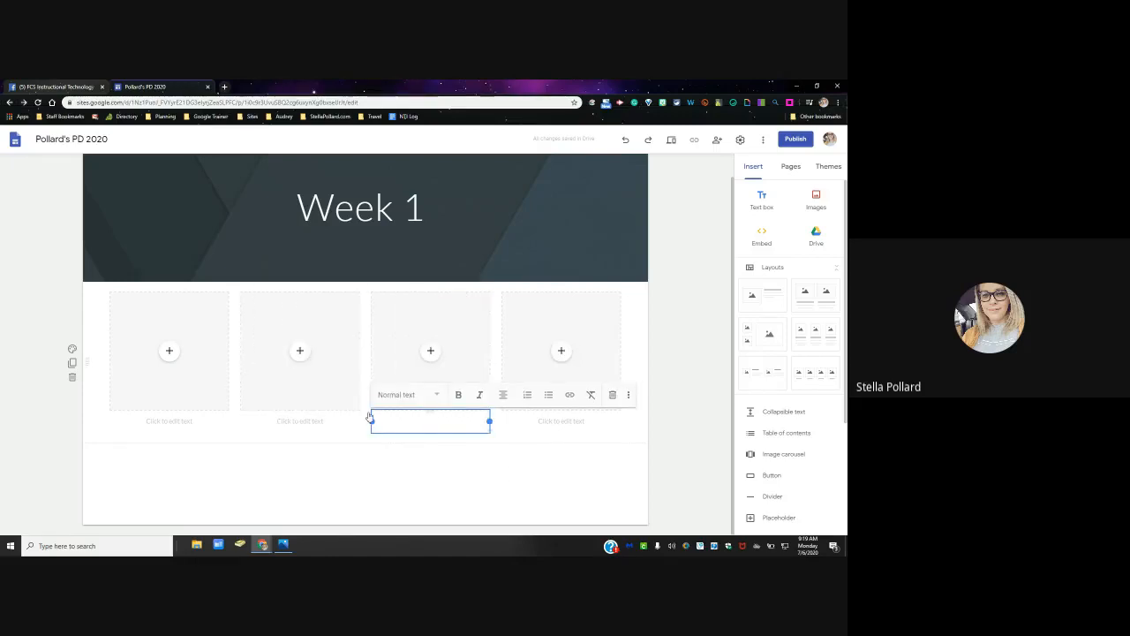
pyautogui.click(169, 350)
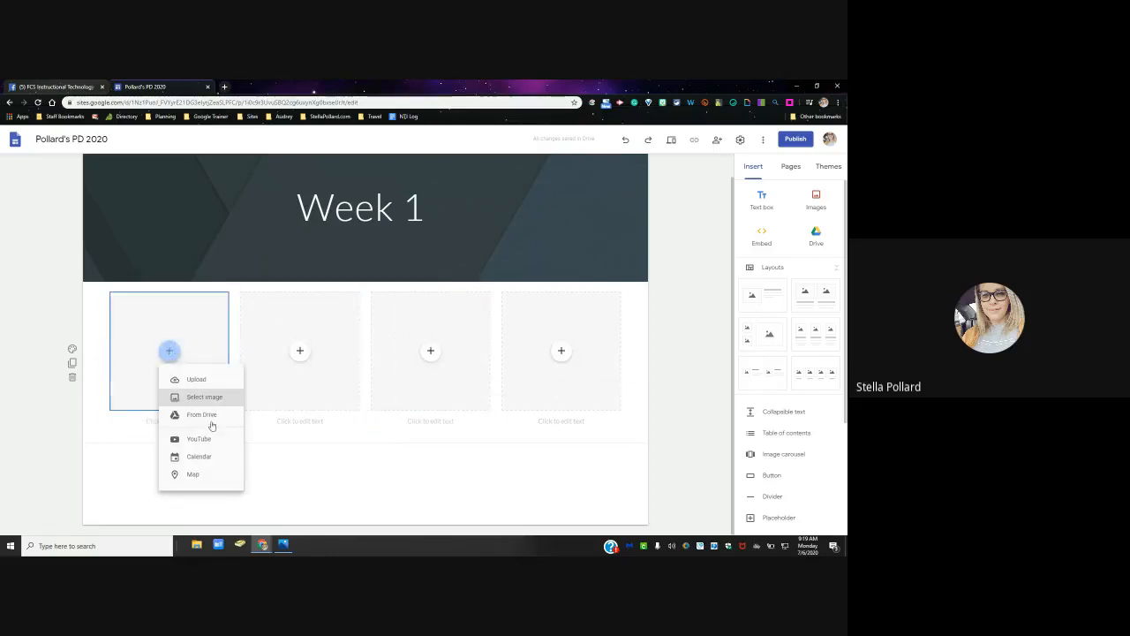
pyautogui.click(503, 470)
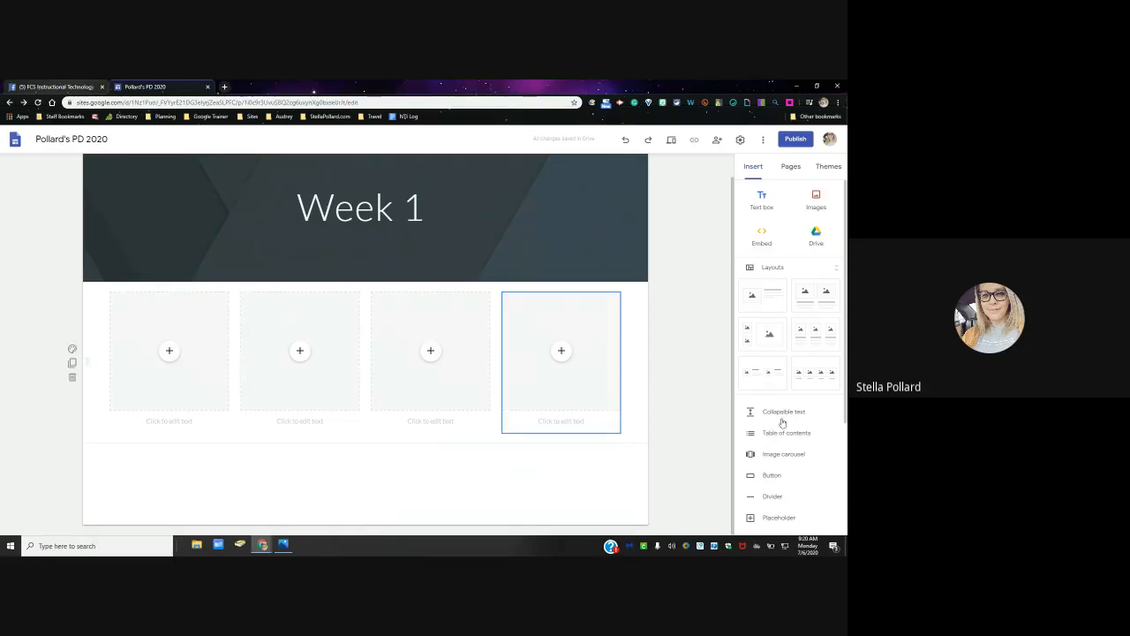
# Step: Delete the four-column layout section from the Week 1 page
pyautogui.scroll(-3, 813, 402)
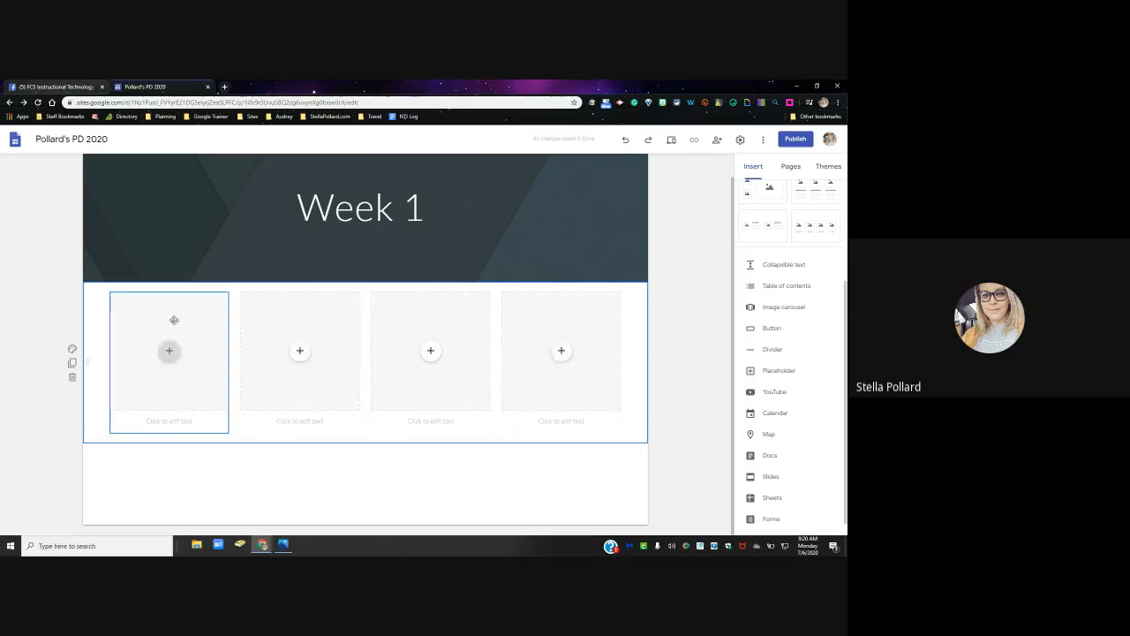
pyautogui.click(72, 378)
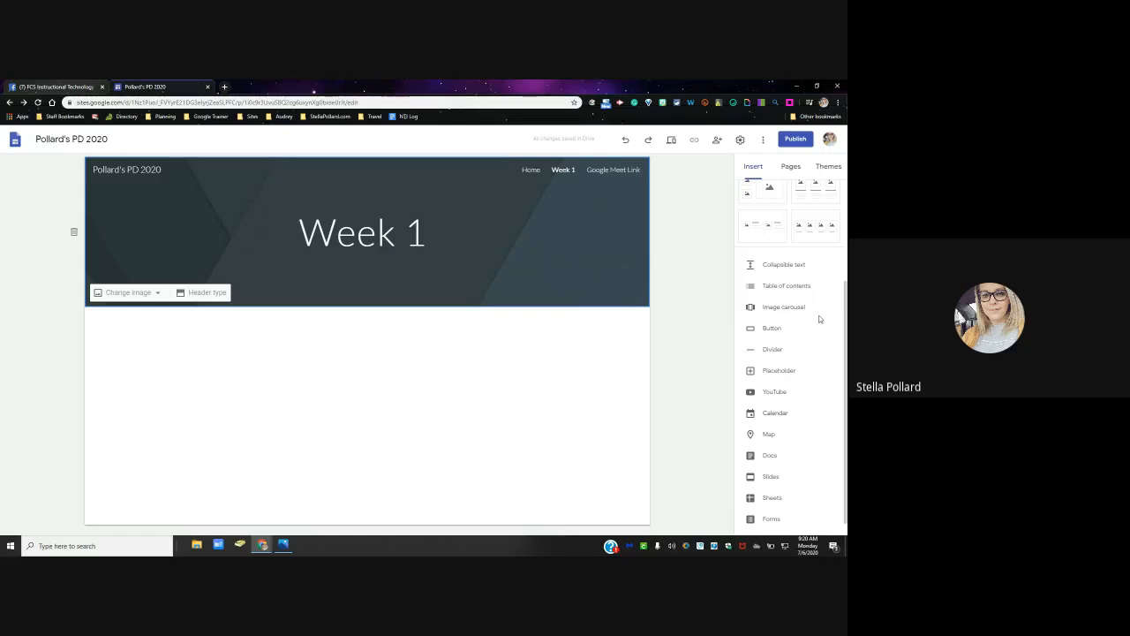
# Step: Search YouTube for "cells" and embed "Eukaryopolis - The City of Animal Cells: Crash Course Biology #4" on the Week 1 page
pyautogui.scroll(-1, 783, 393)
pyautogui.scroll(2, 782, 397)
pyautogui.scroll(-2, 812, 429)
pyautogui.click(771, 393)
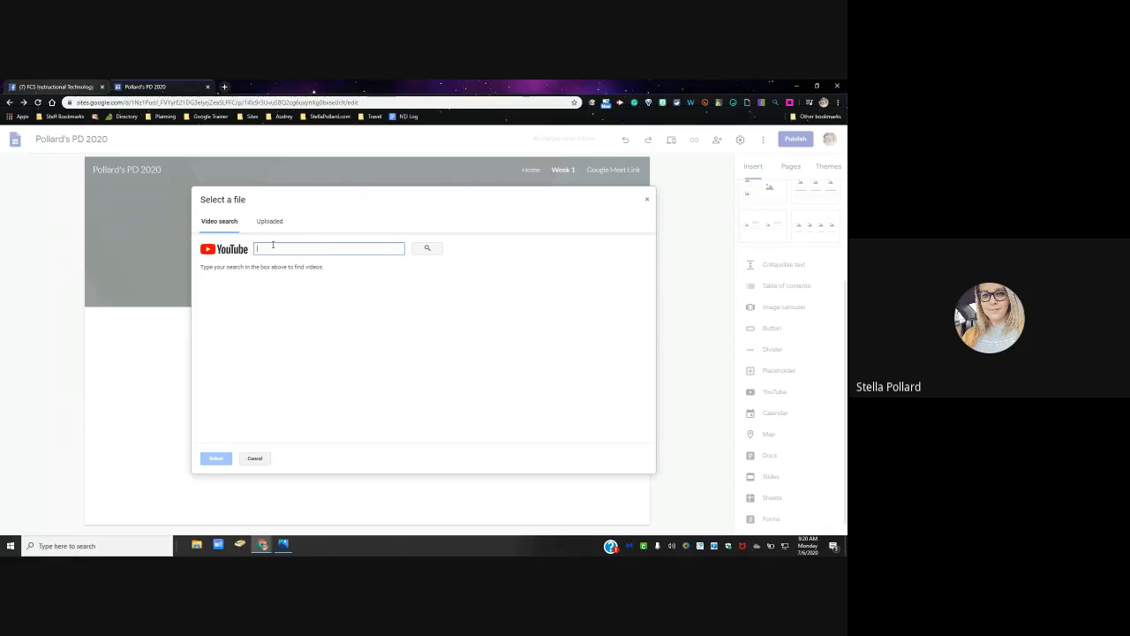
pyautogui.write('cel')
pyautogui.click(426, 248)
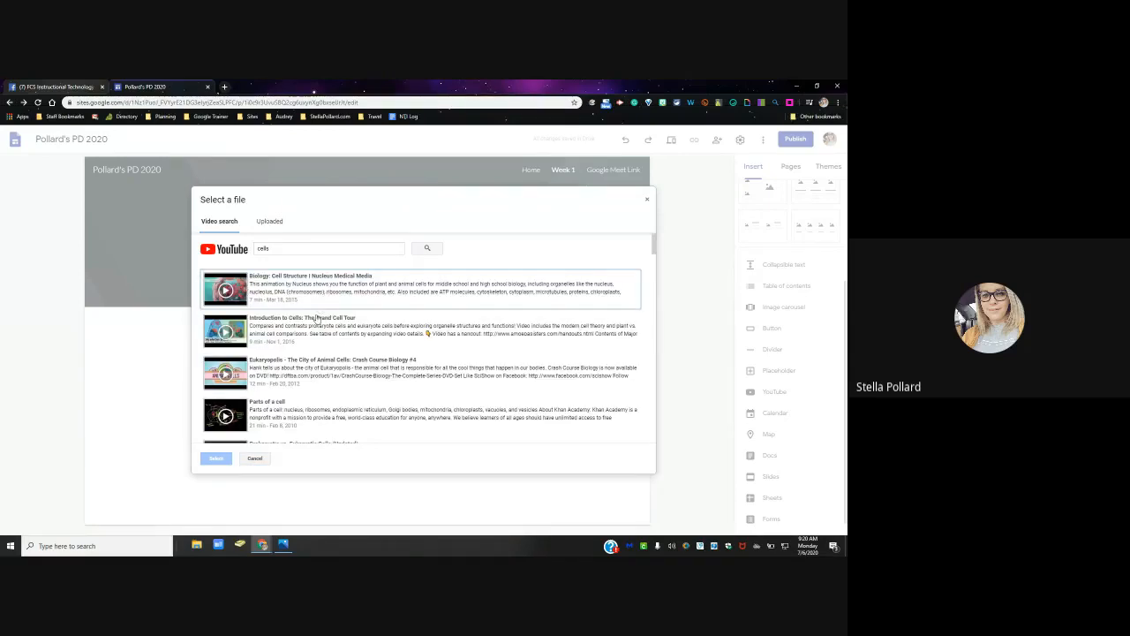
pyautogui.click(255, 365)
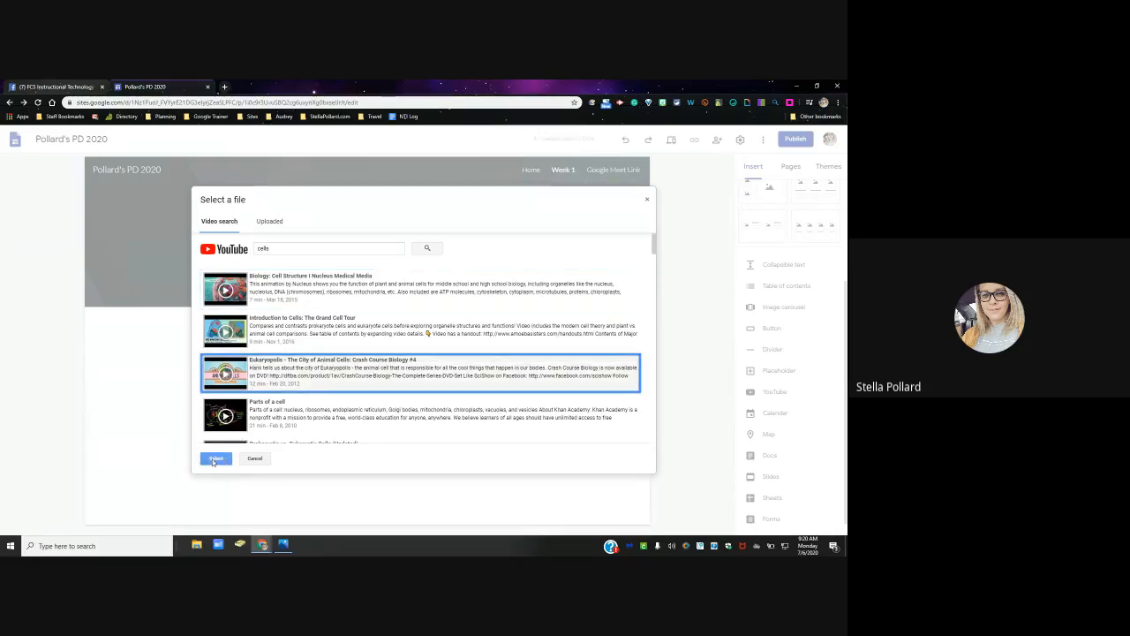
pyautogui.click(203, 458)
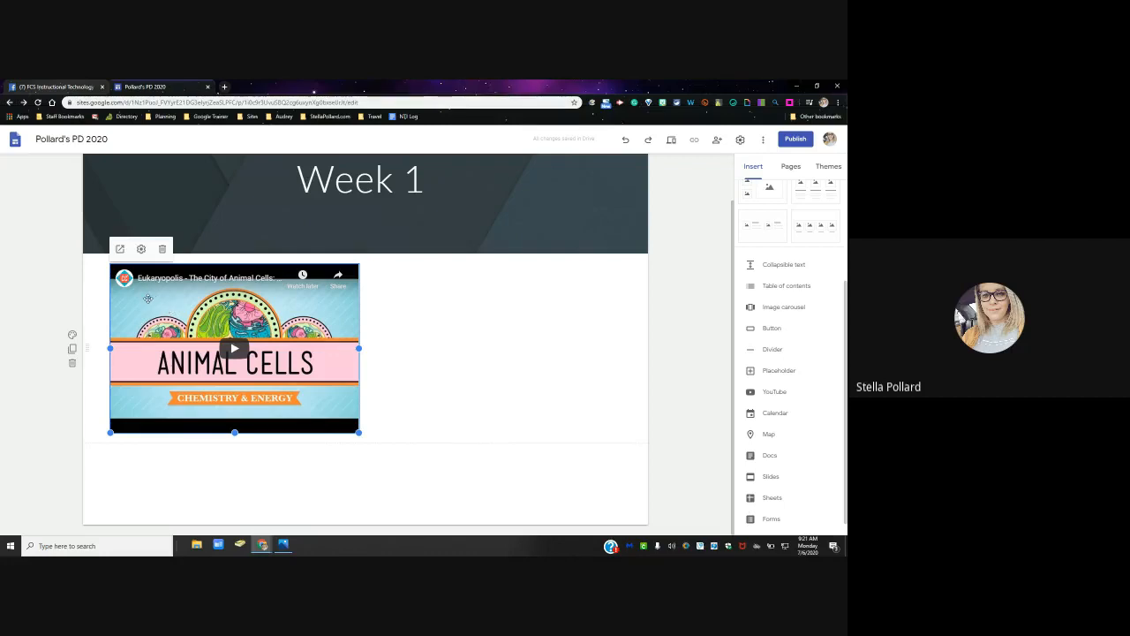
# Step: Open the embedded video on YouTube in a new tab, examine its page and approval status, and return to the site editor
pyautogui.click(446, 403)
pyautogui.click(282, 343)
pyautogui.click(511, 430)
pyautogui.click(284, 340)
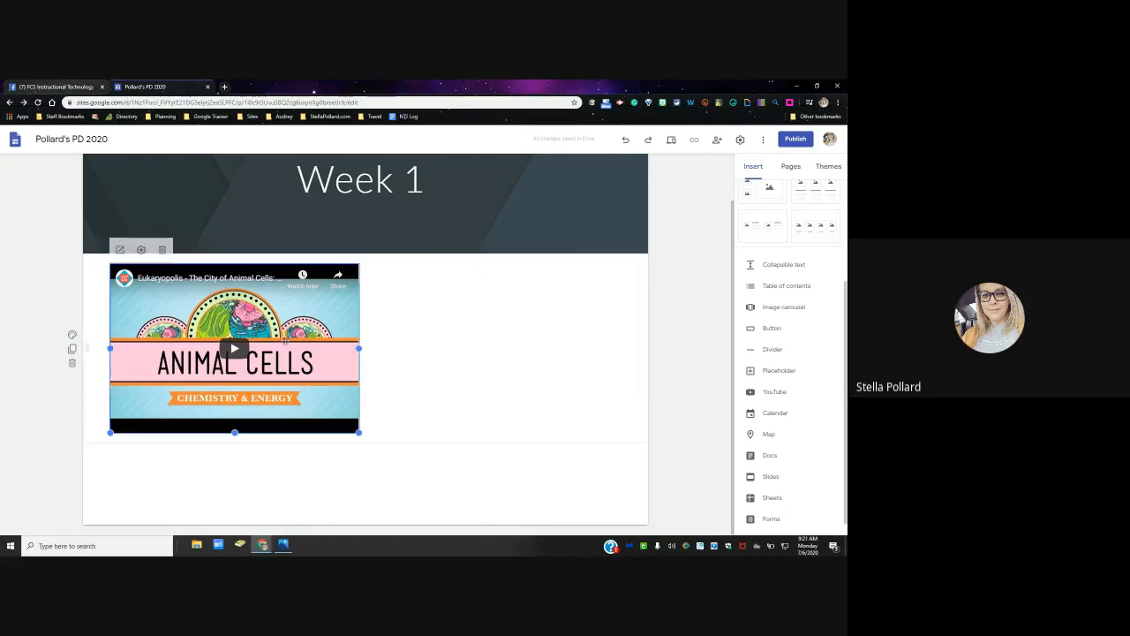
pyautogui.click(120, 249)
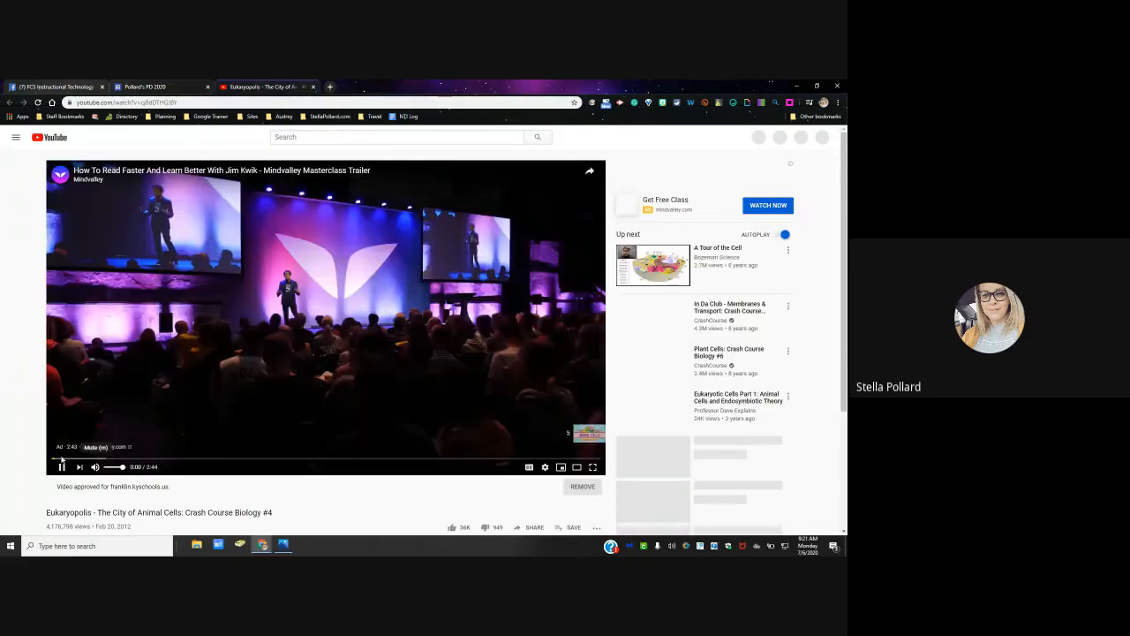
pyautogui.scroll(-4, 209, 455)
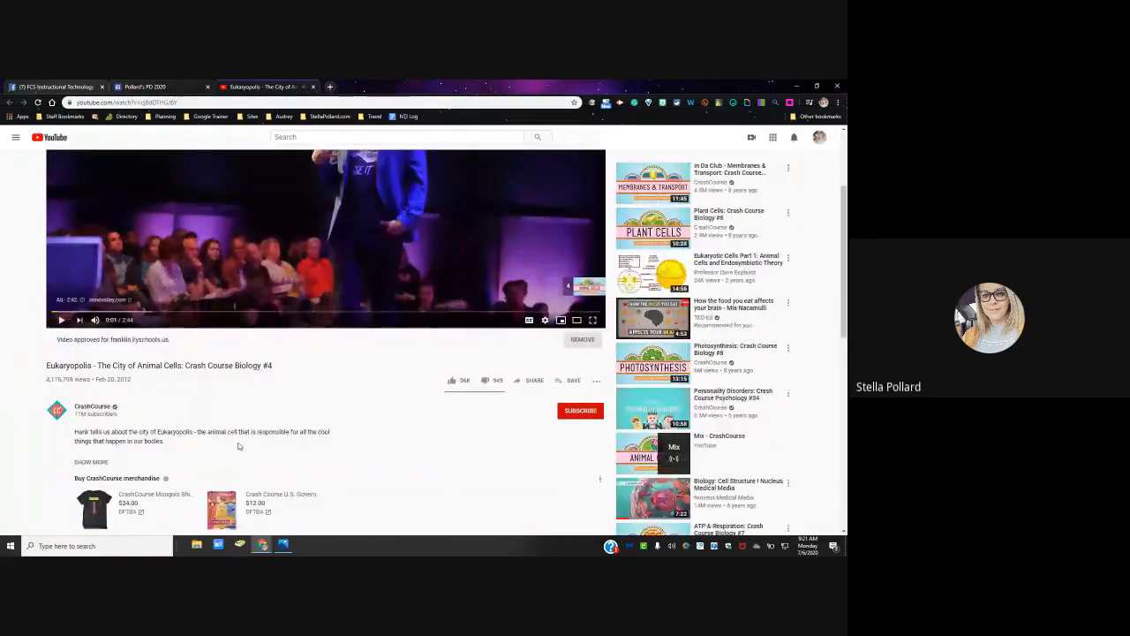
pyautogui.scroll(-2, 220, 444)
pyautogui.scroll(2, 220, 444)
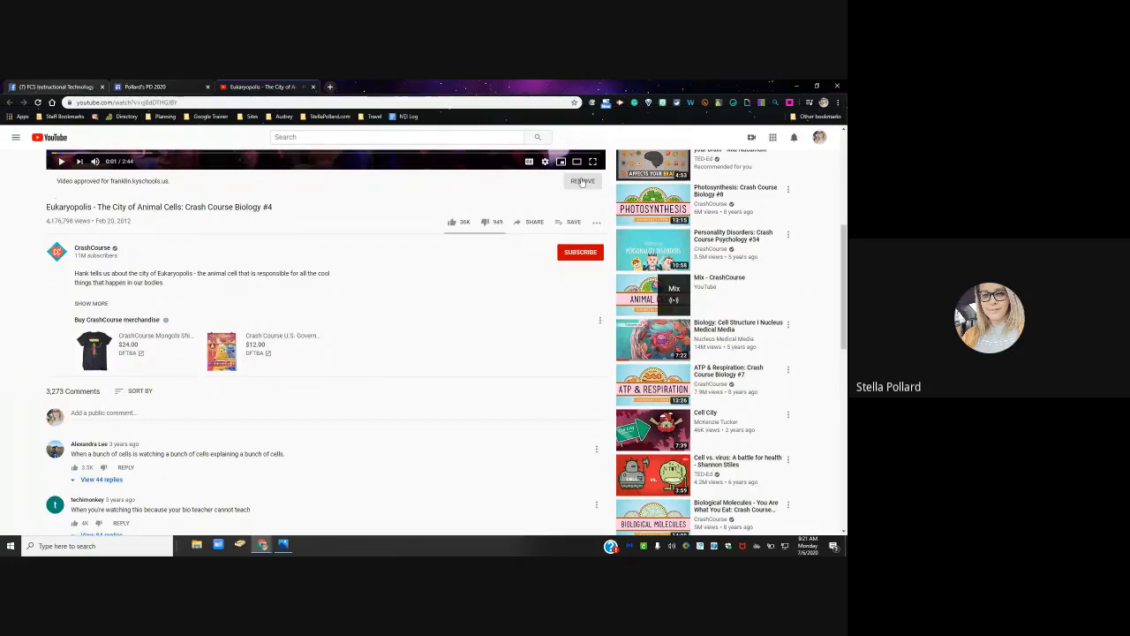
pyautogui.scroll(1, 580, 188)
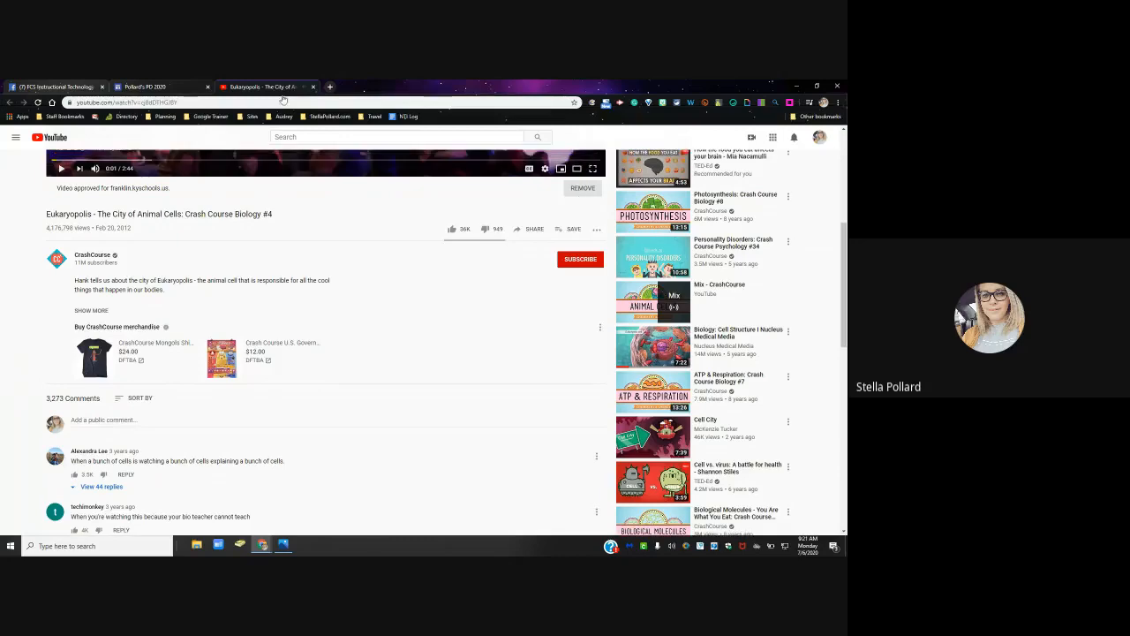
pyautogui.click(135, 84)
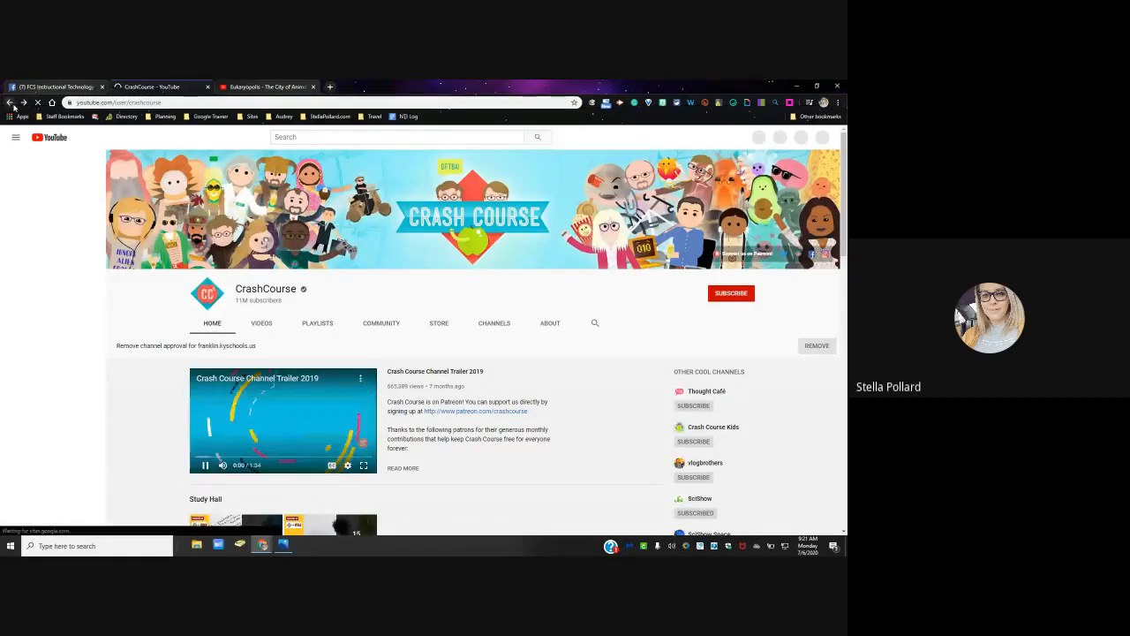
pyautogui.click(10, 103)
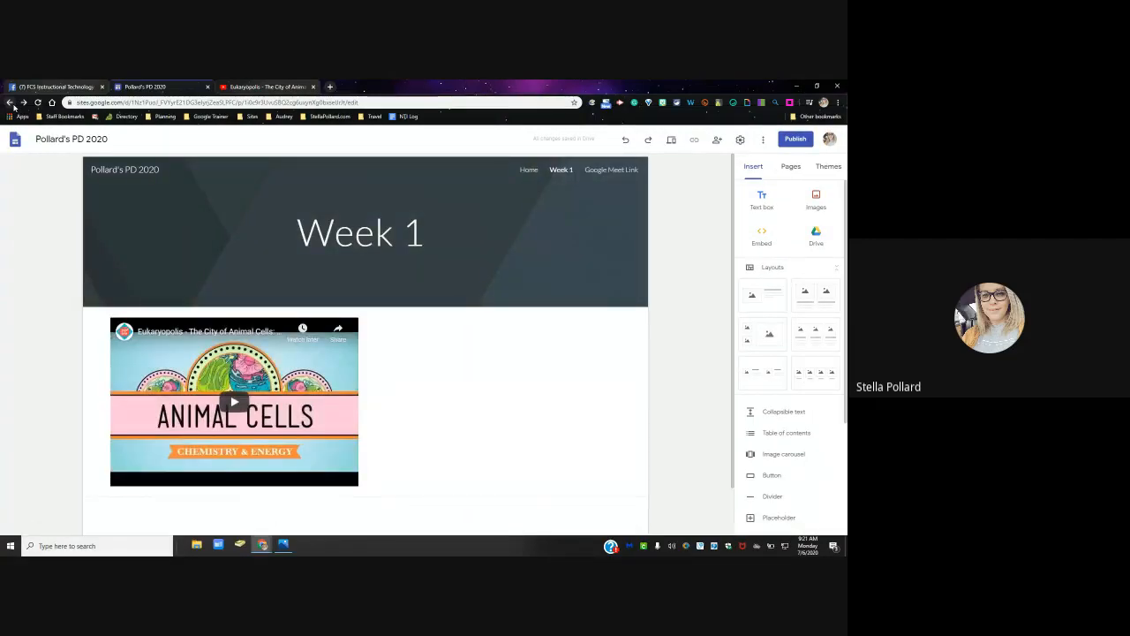
# Step: Add a subpage named "Week 2" under the Week 1 page and check it in the site navigation
pyautogui.click(794, 173)
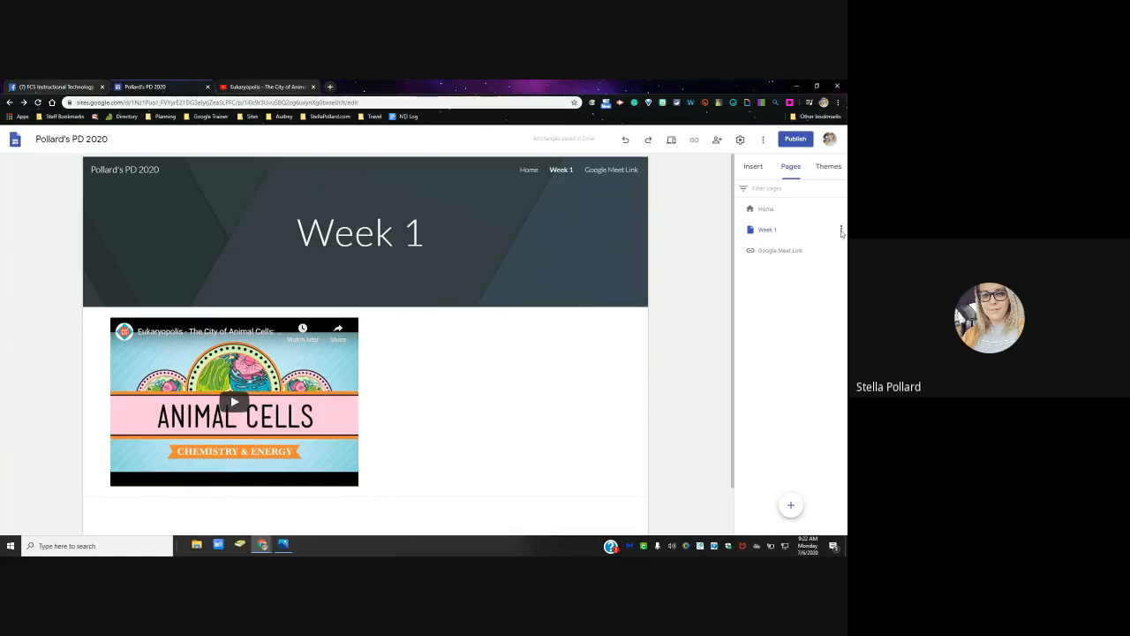
pyautogui.click(840, 230)
pyautogui.click(842, 229)
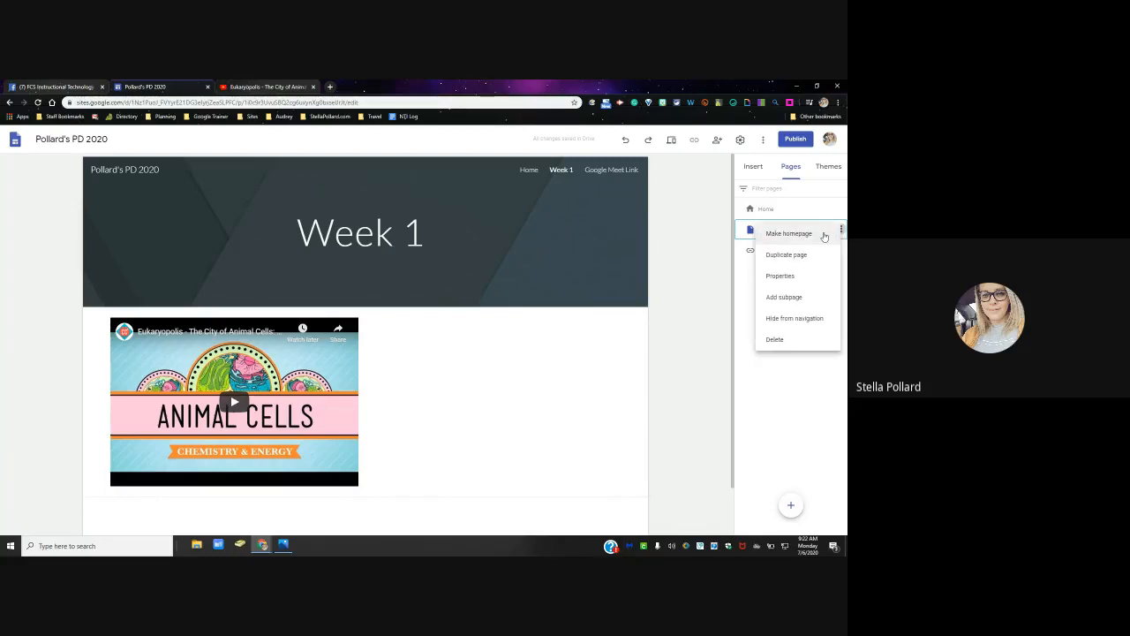
pyautogui.click(793, 298)
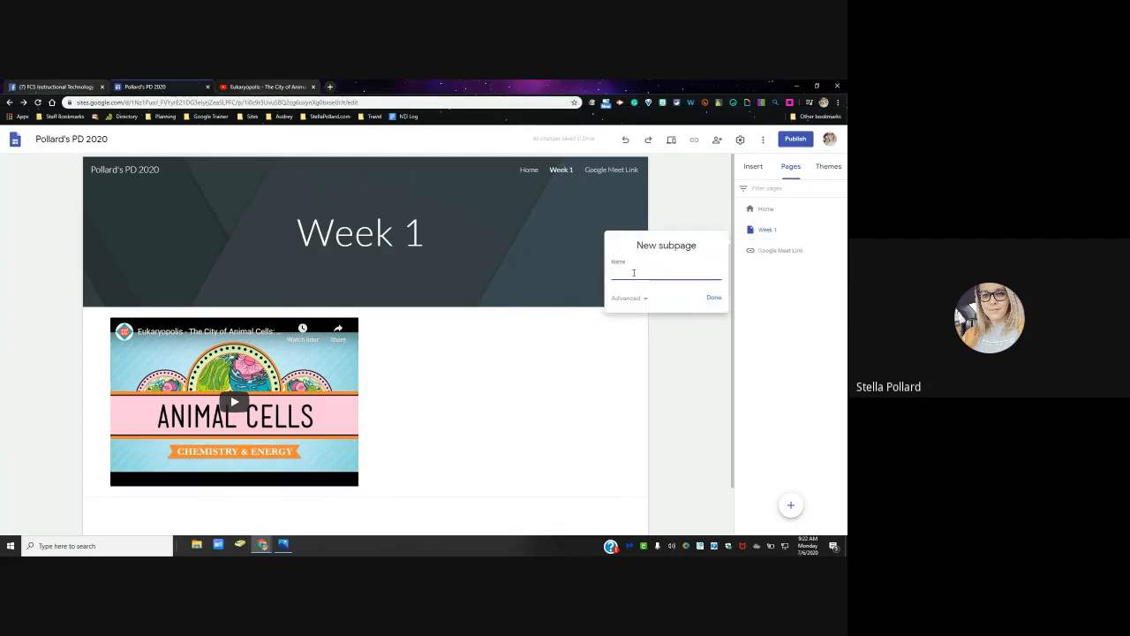
pyautogui.write('Week 2')
pyautogui.click(713, 298)
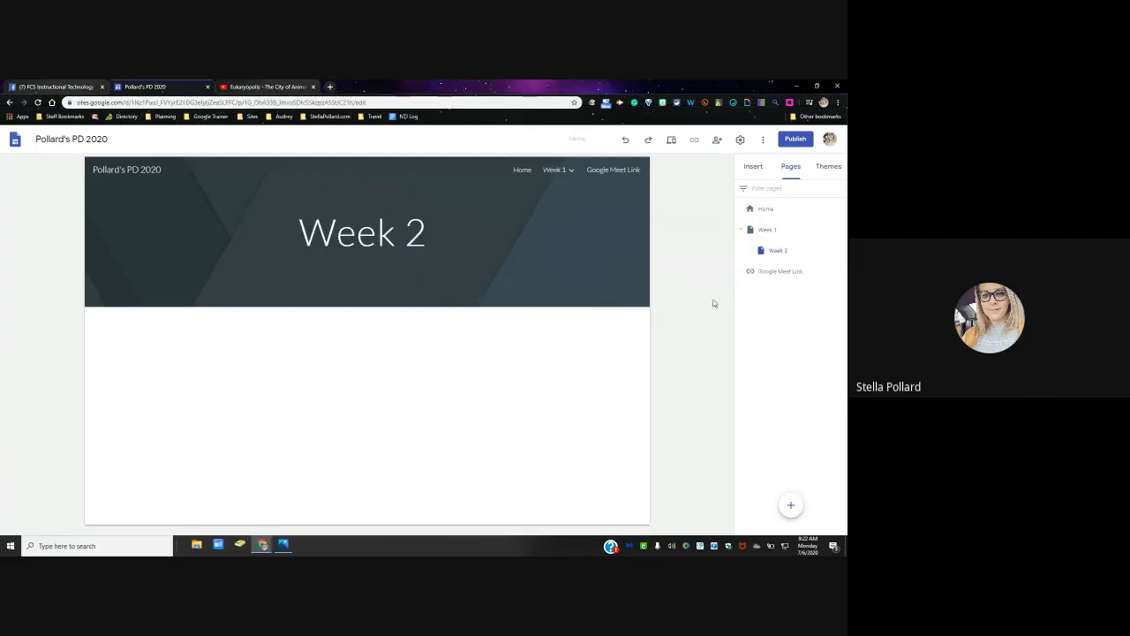
pyautogui.moveTo(560, 172)
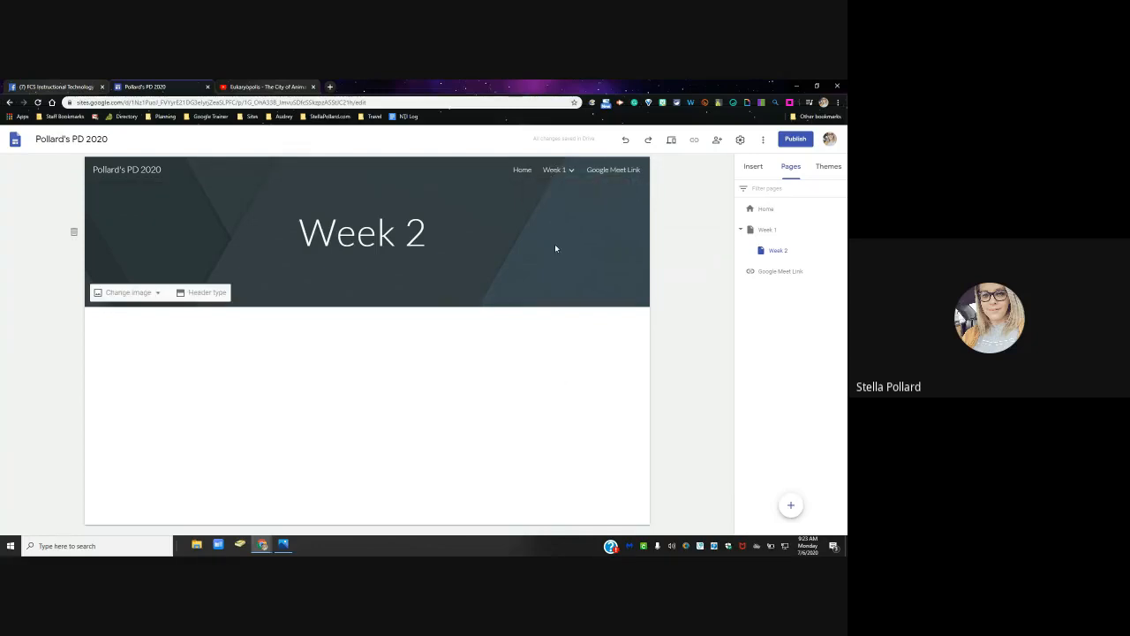
pyautogui.moveTo(555, 175)
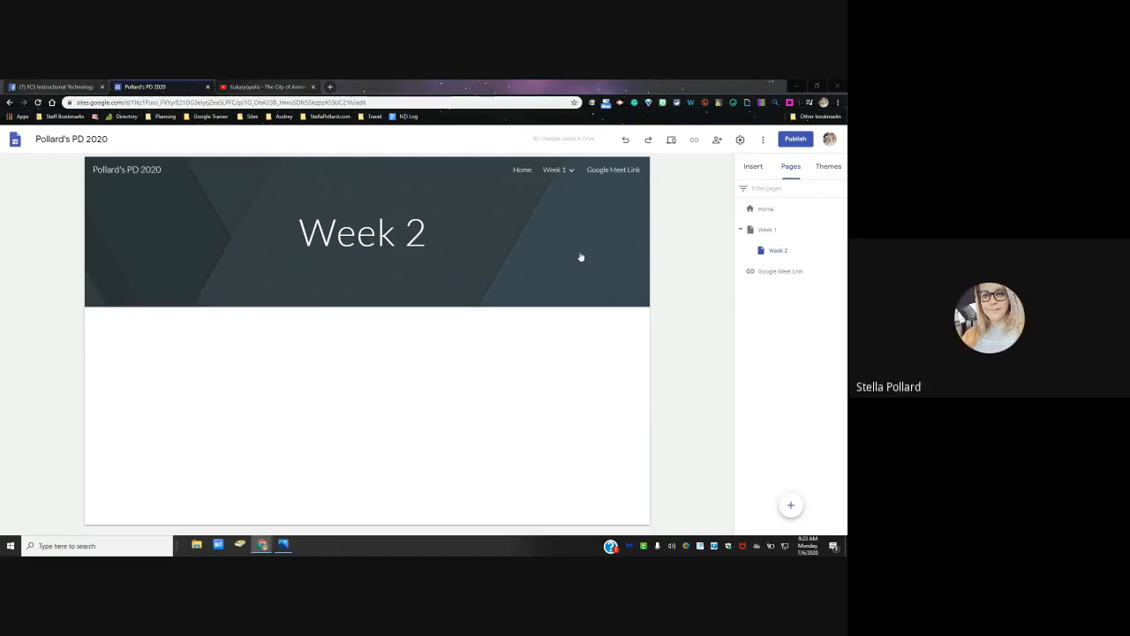
# Step: Embed the FCS Instructional Technology calendar on the Week 2 page
pyautogui.click(755, 168)
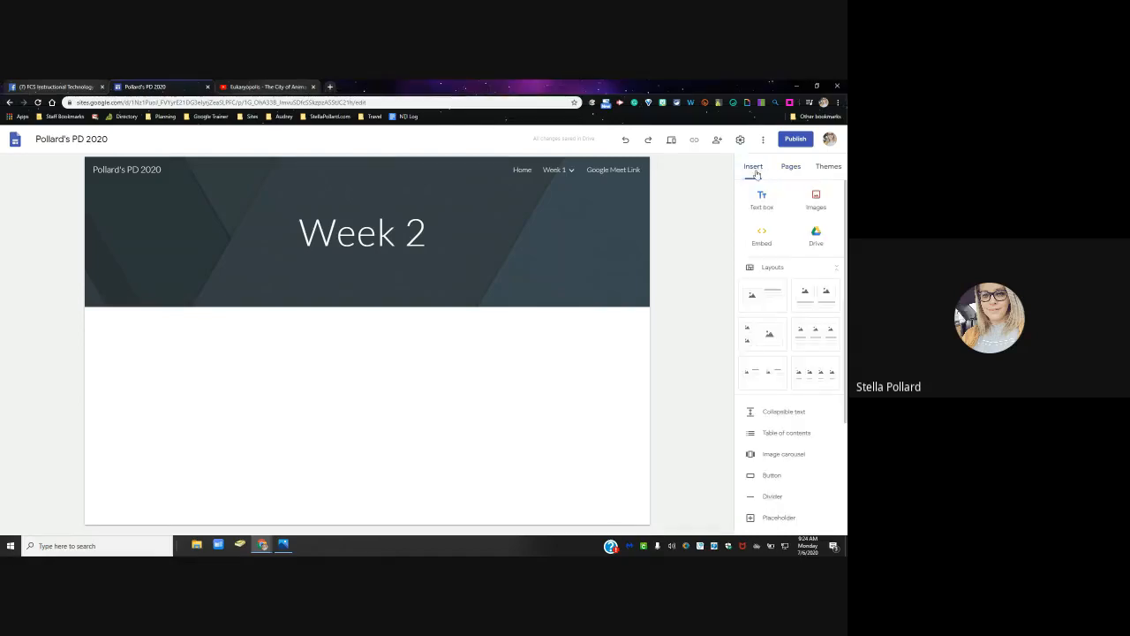
pyautogui.scroll(-3, 768, 384)
pyautogui.scroll(-2, 765, 386)
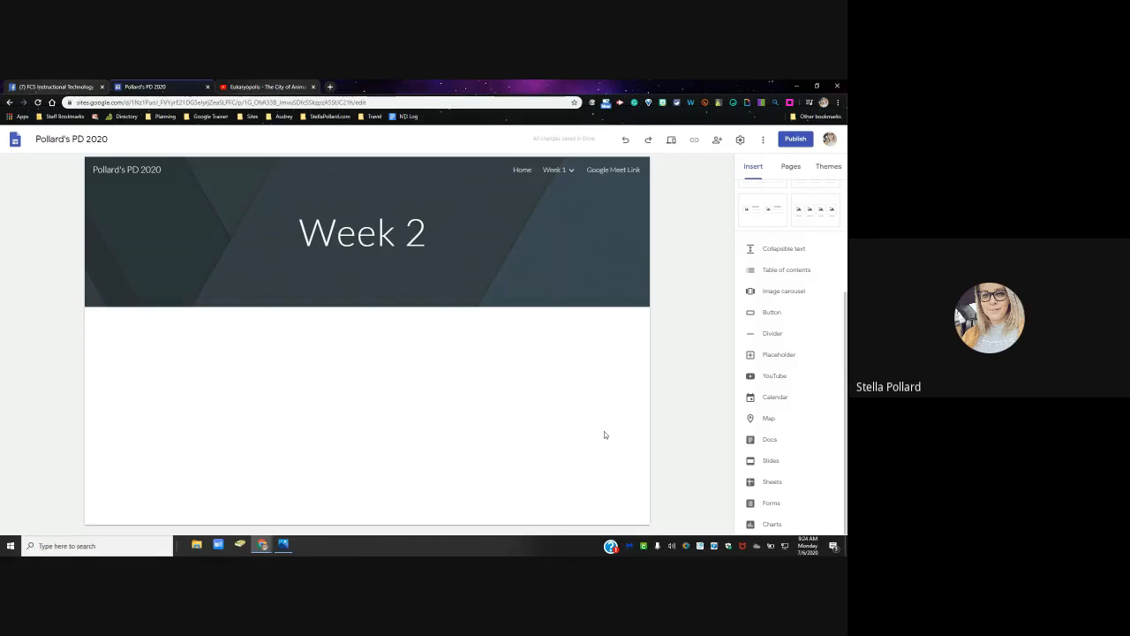
pyautogui.click(776, 402)
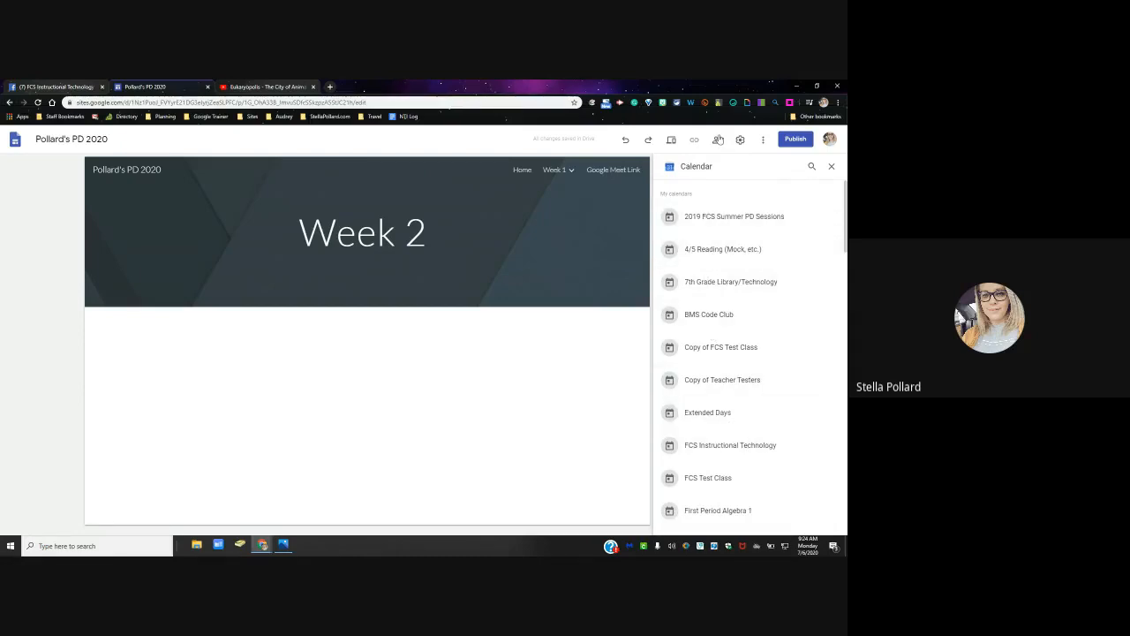
pyautogui.doubleClick(731, 446)
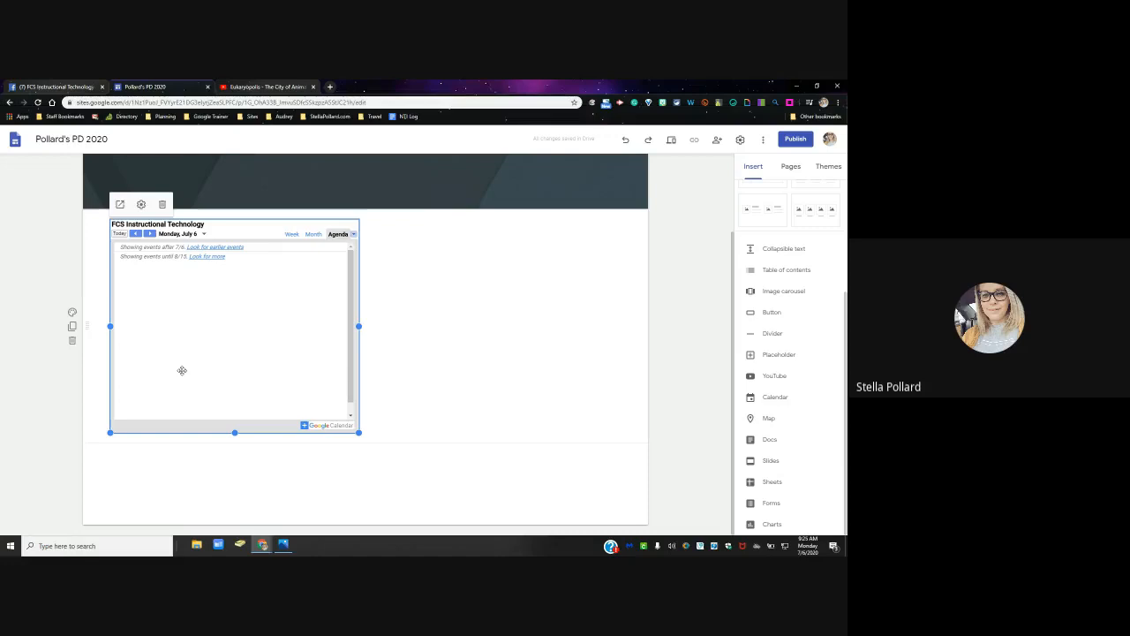
pyautogui.scroll(2, 380, 353)
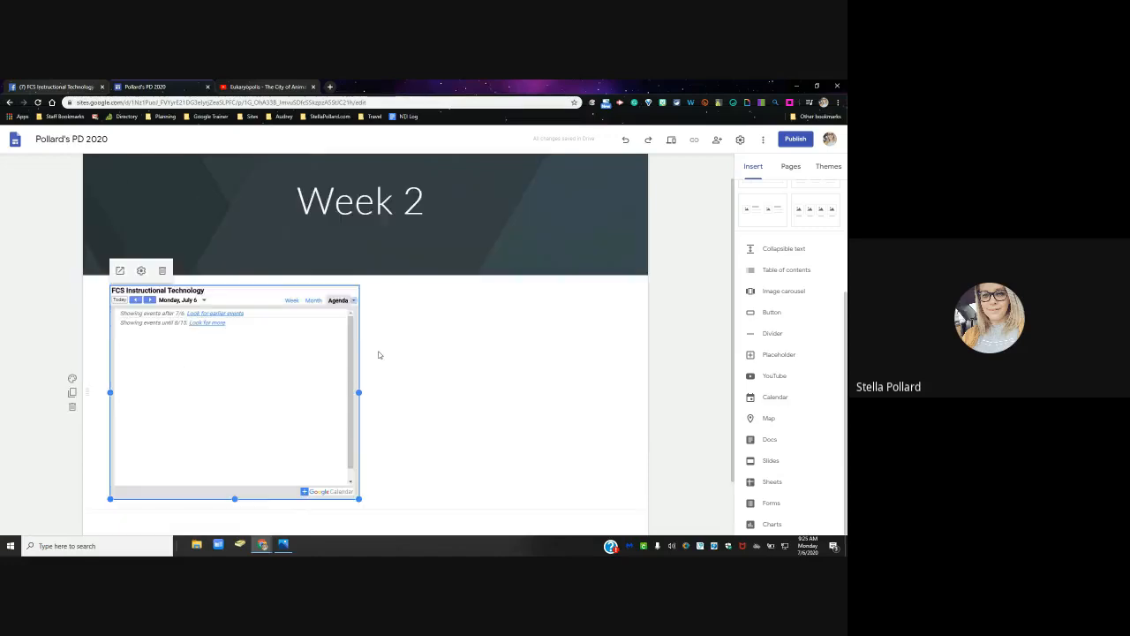
# Step: Open Google Calendar in a new browser tab
pyautogui.click(328, 86)
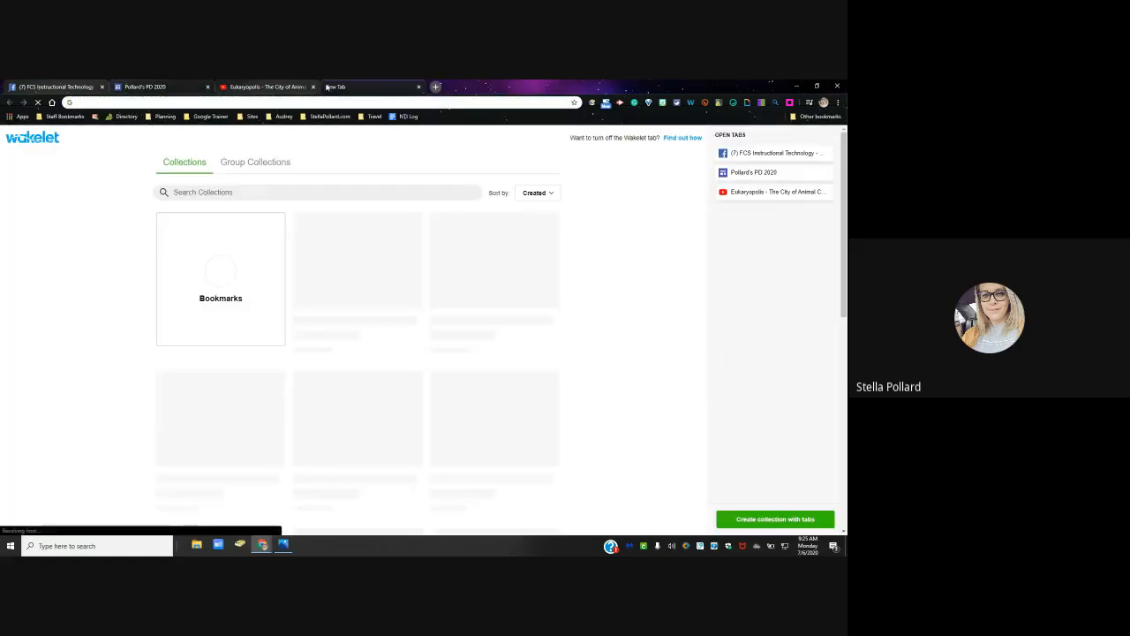
pyautogui.write('calenda')
pyautogui.press('Return')
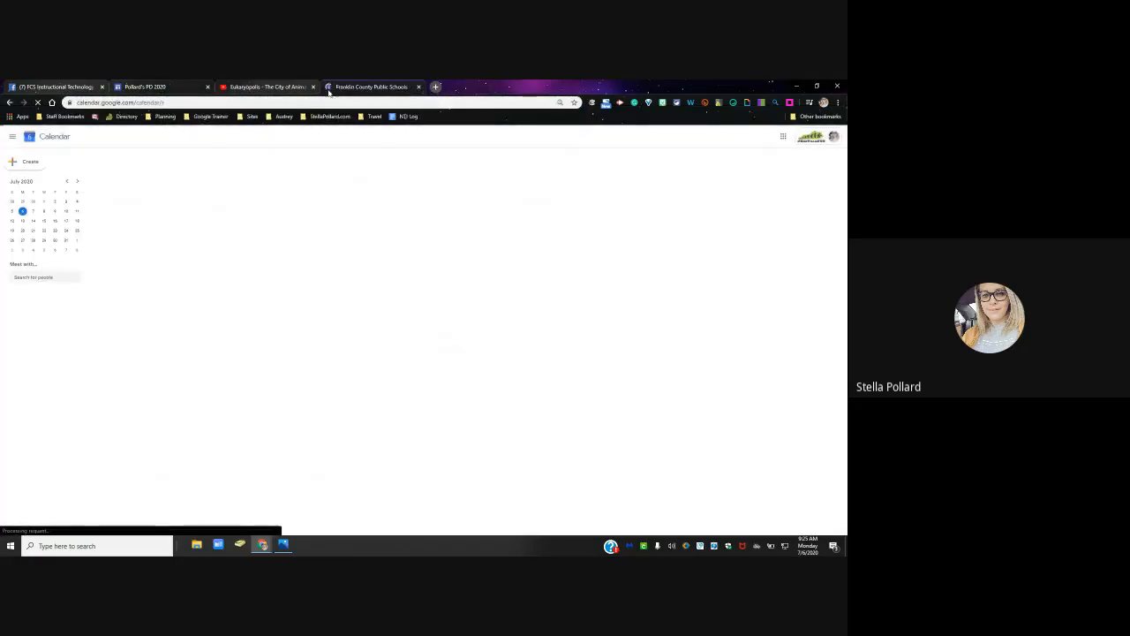
# Step: Go to classroom.google.com in the calendar tab and open the Google Educator Cadre LVL 1 class
pyautogui.click(329, 99)
pyautogui.write('classroom.google.com')
pyautogui.press('Return')
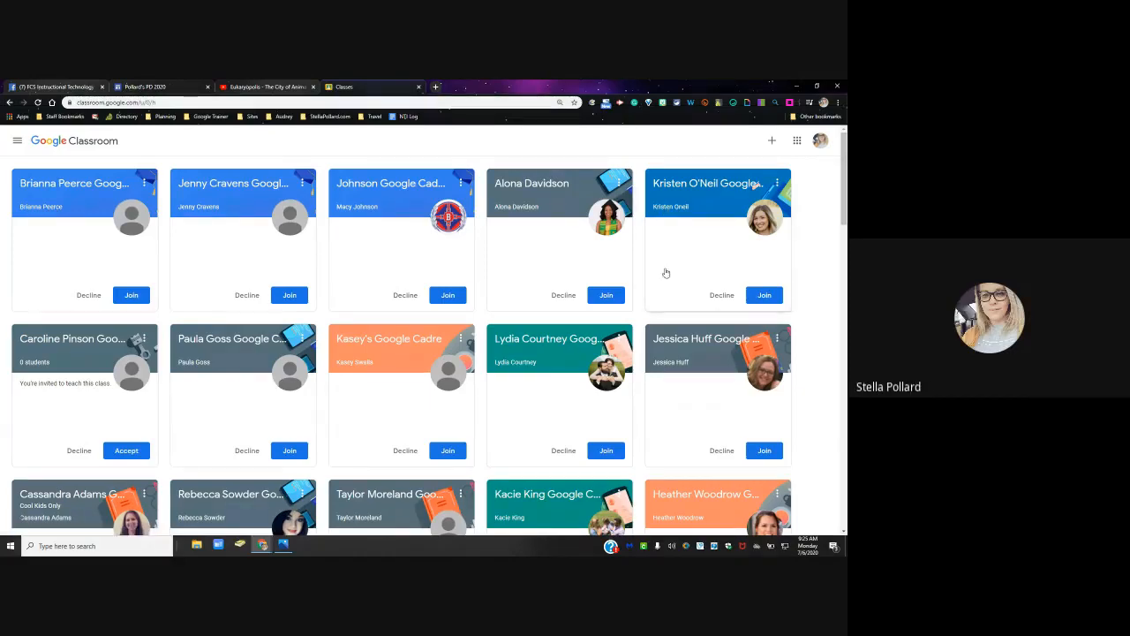
pyautogui.scroll(-8, 663, 282)
pyautogui.scroll(-10, 667, 291)
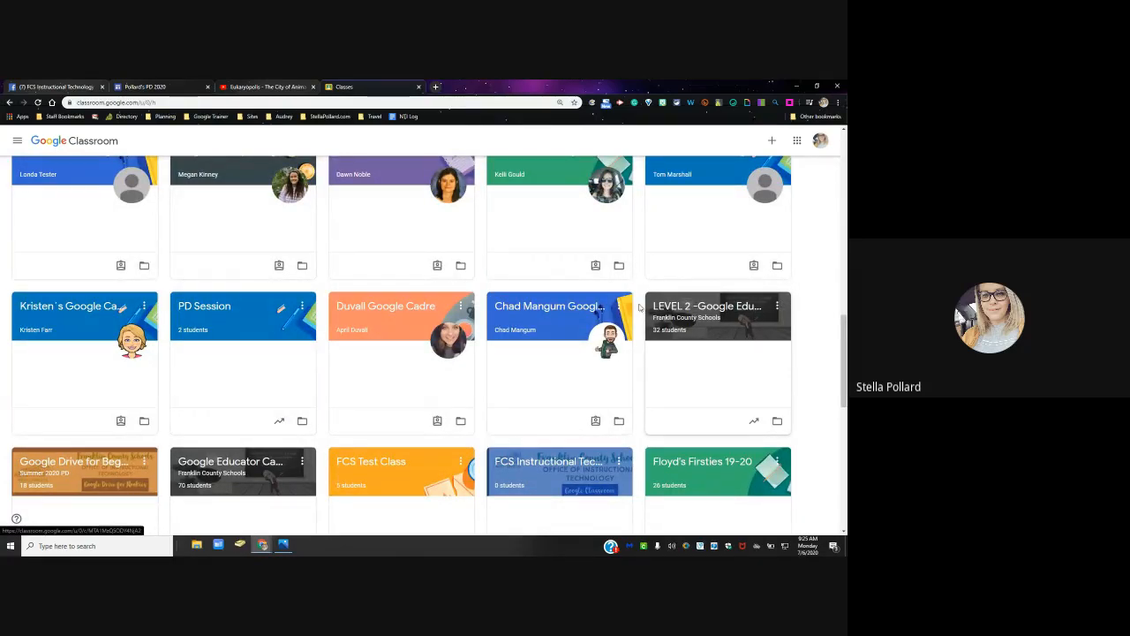
pyautogui.scroll(-3, 668, 304)
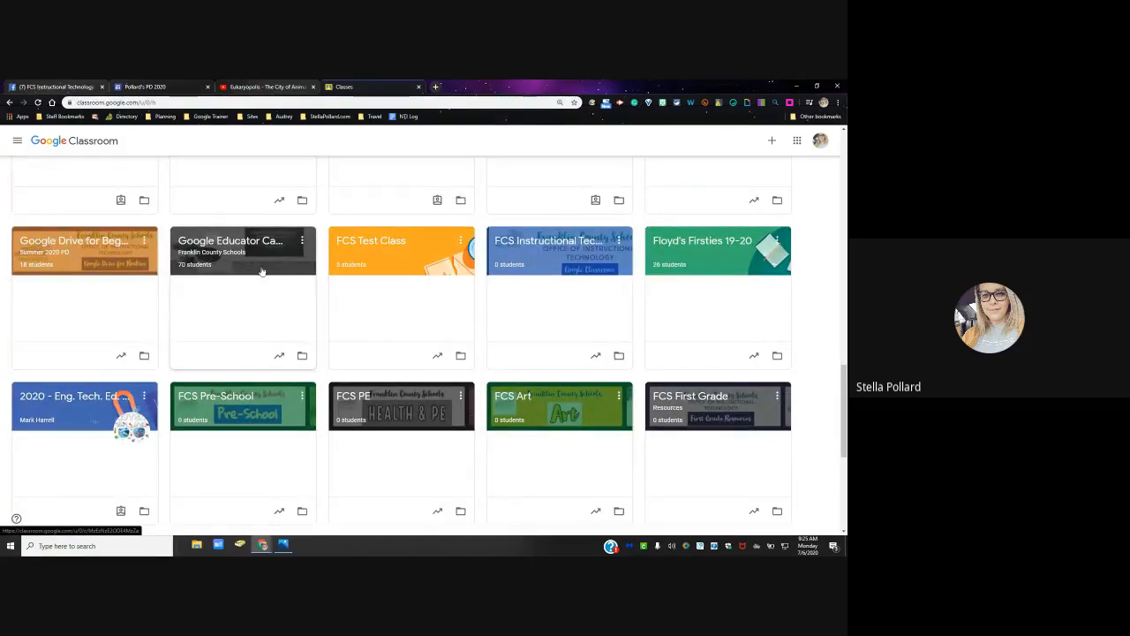
pyautogui.scroll(1, 246, 262)
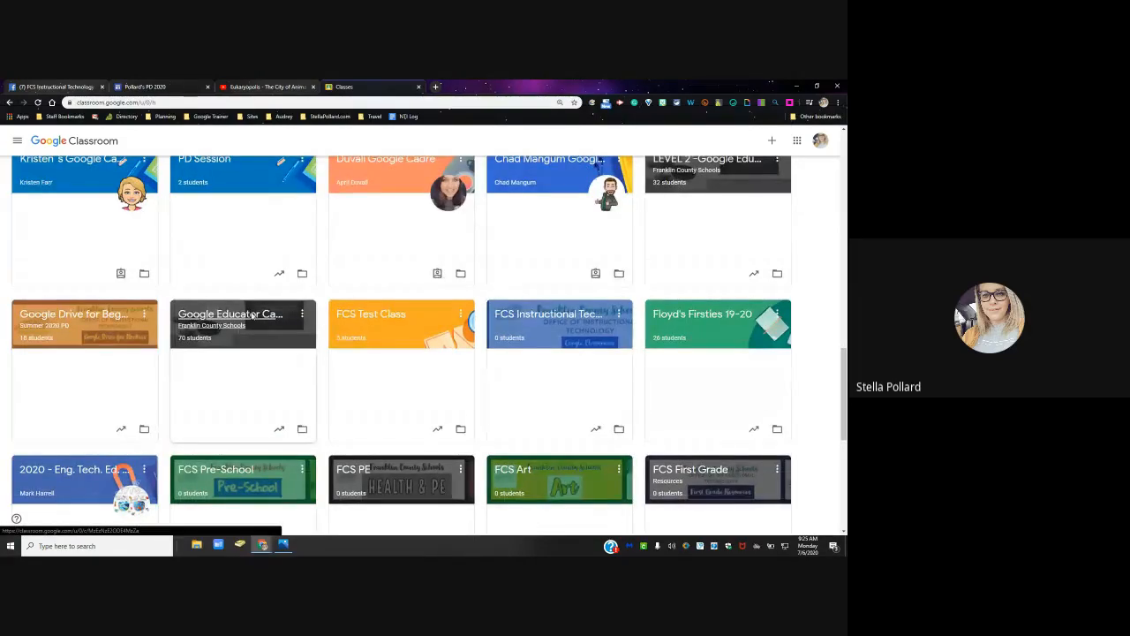
pyautogui.click(252, 314)
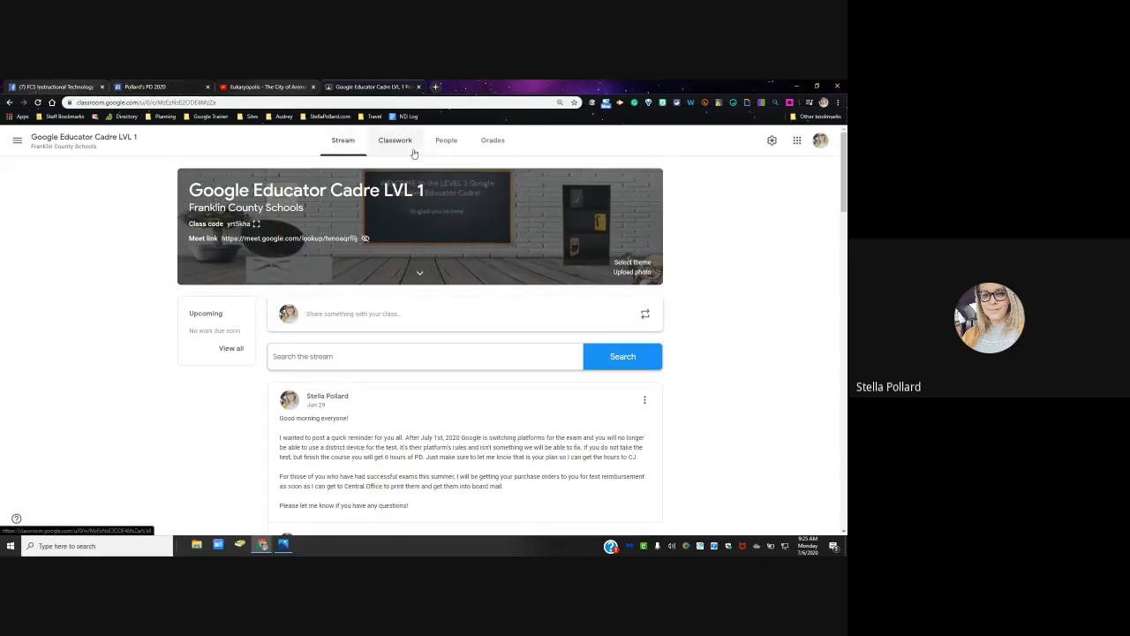
# Step: Copy the link to the WELCOME! material from the class's classwork and return to the site editor
pyautogui.click(413, 154)
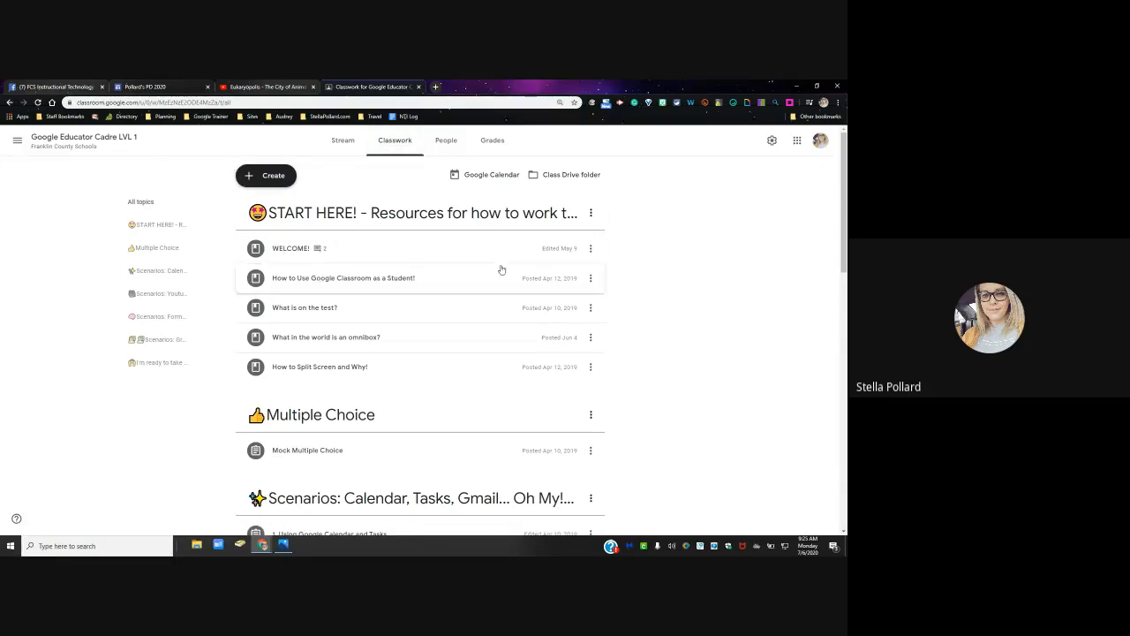
pyautogui.click(591, 250)
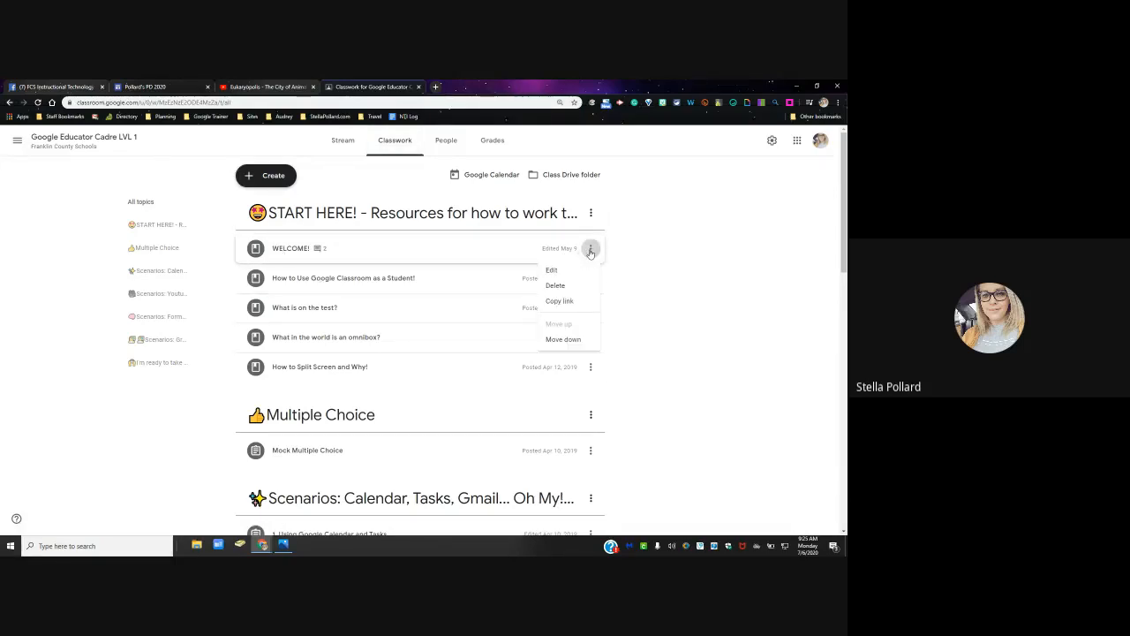
pyautogui.click(558, 301)
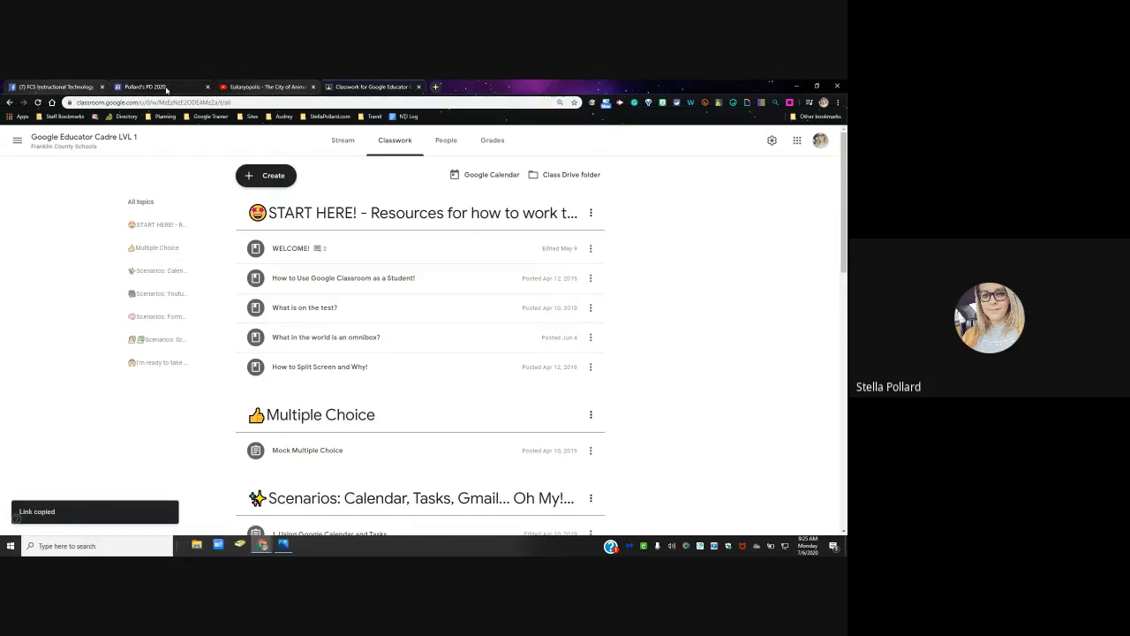
pyautogui.click(166, 90)
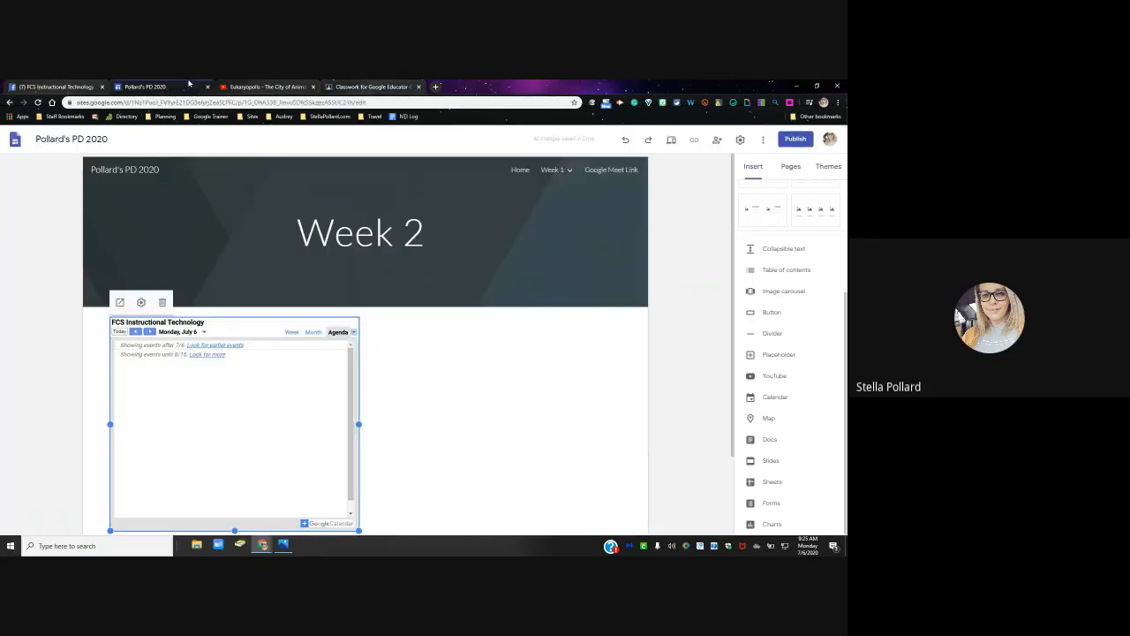
# Step: Hide the Week 2 subpage from the site navigation and restore it to the navigation
pyautogui.moveTo(343, 216)
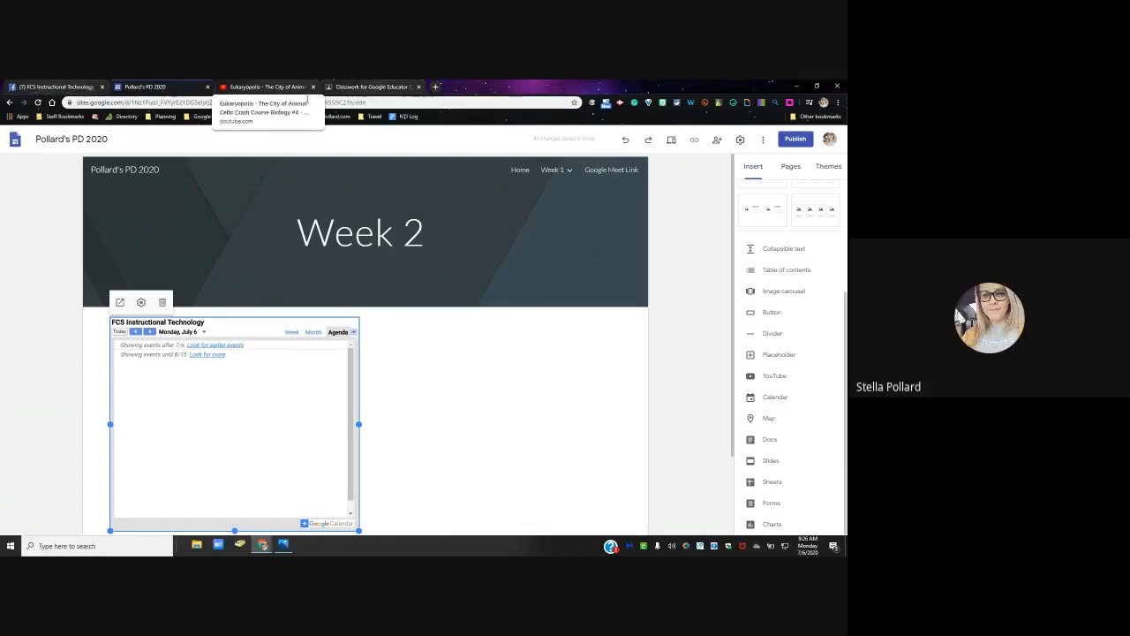
pyautogui.click(790, 175)
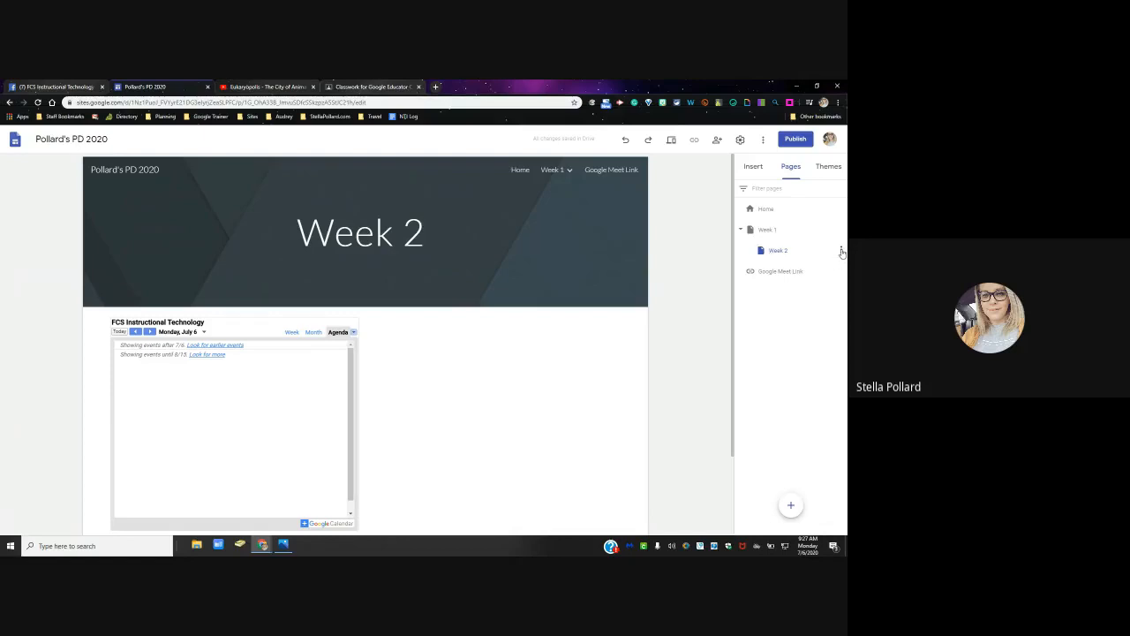
pyautogui.click(841, 251)
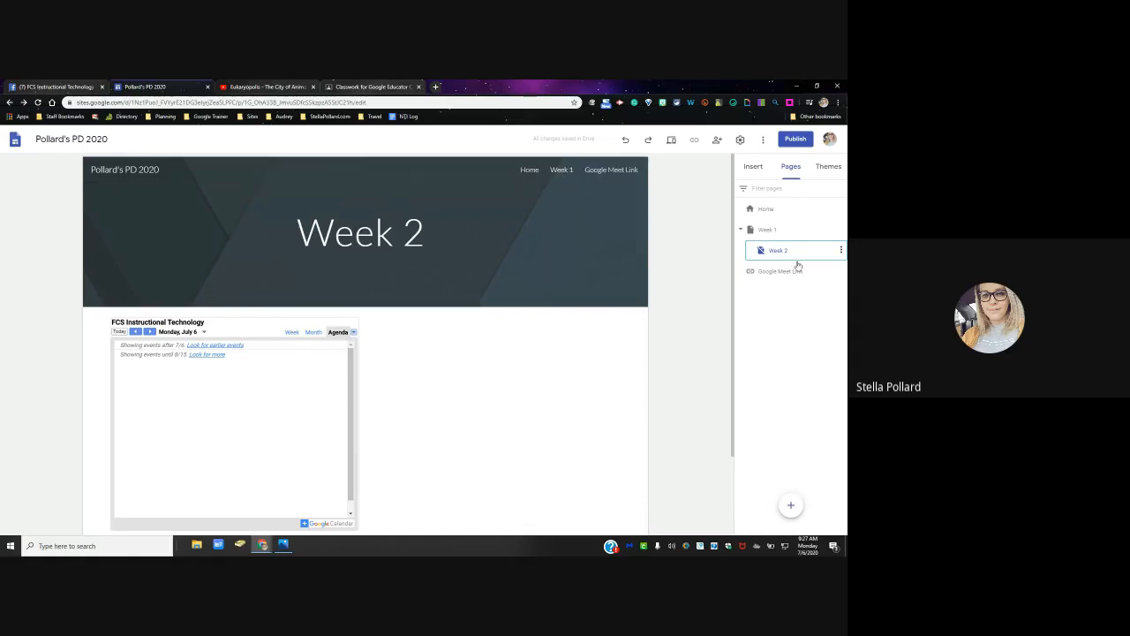
pyautogui.click(842, 252)
pyautogui.click(800, 337)
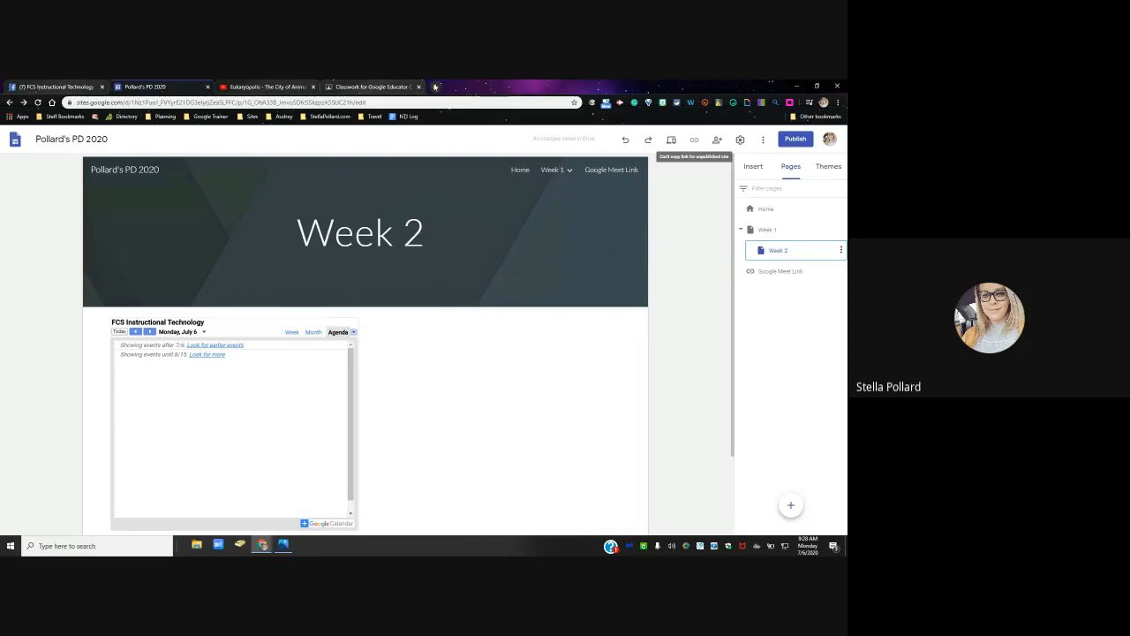
# Step: Open google.com in a new browser tab
pyautogui.click(435, 86)
pyautogui.write('cl')
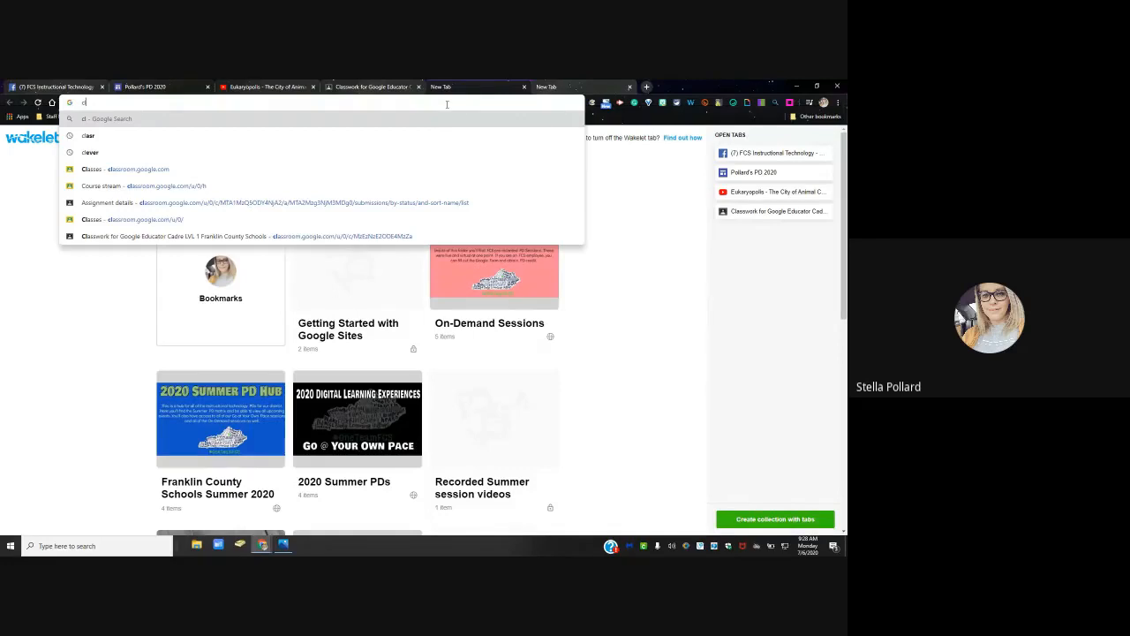
pyautogui.press('BackSpace')
pyautogui.press('BackSpace')
pyautogui.write('google.com')
pyautogui.press('Return')
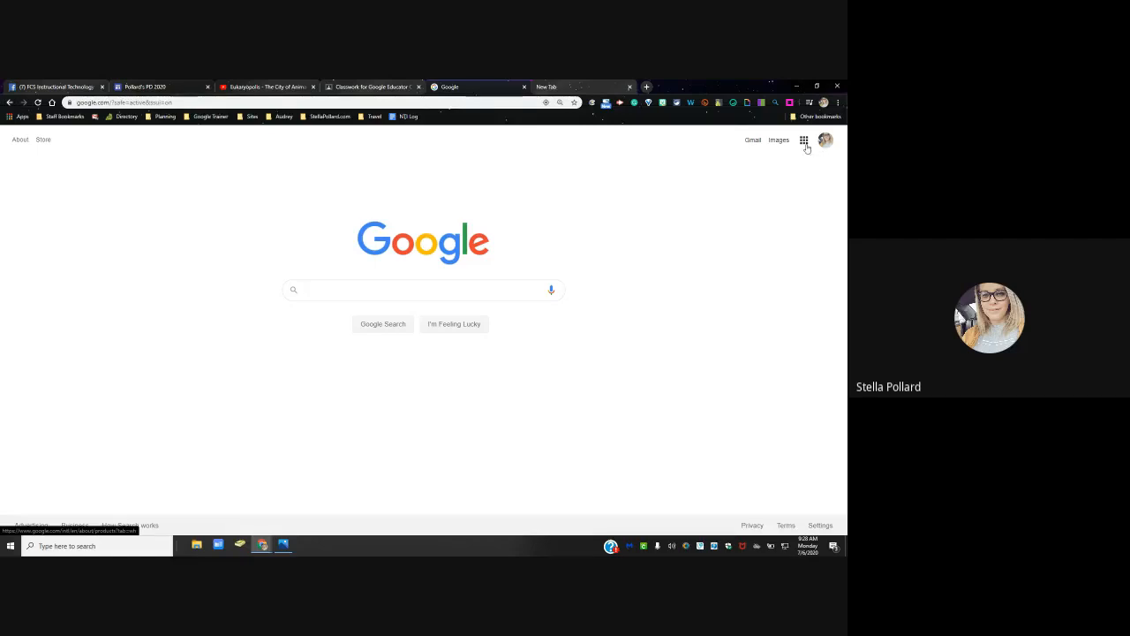
# Step: Look through the apps available in the Google apps launcher and return to the site editor
pyautogui.click(805, 142)
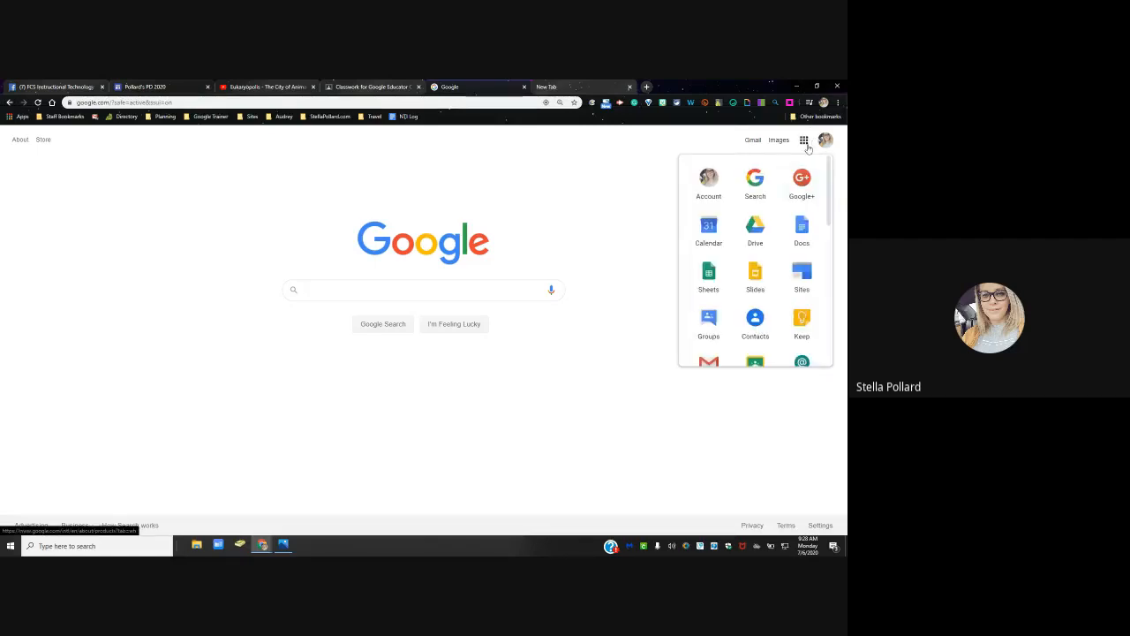
pyautogui.scroll(-6, 793, 187)
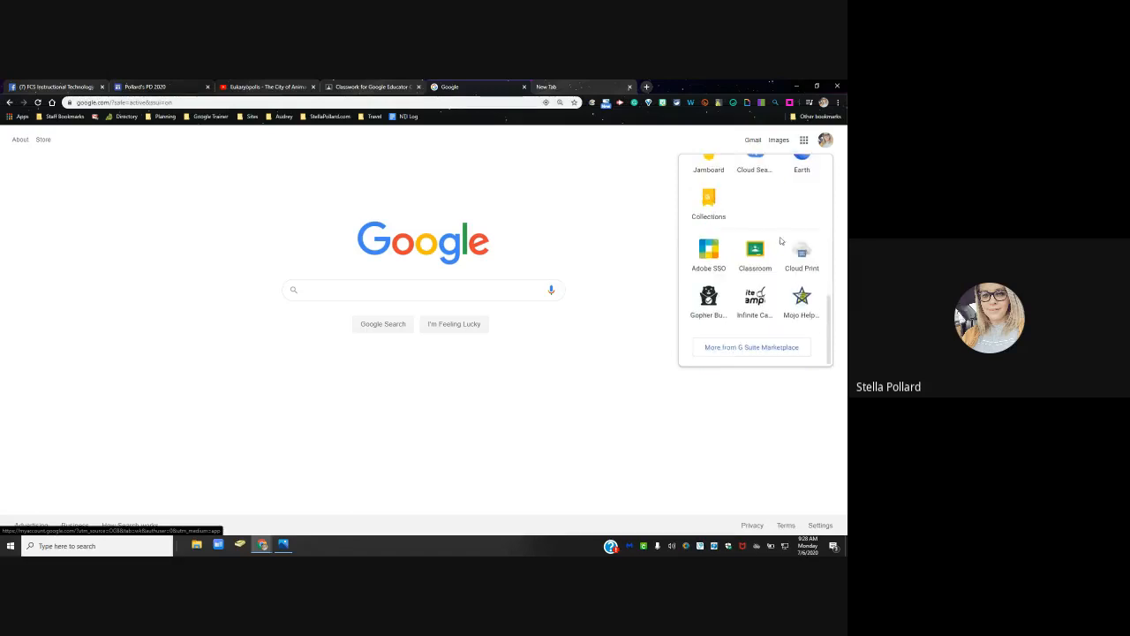
pyautogui.scroll(5, 785, 291)
pyautogui.scroll(-5, 786, 296)
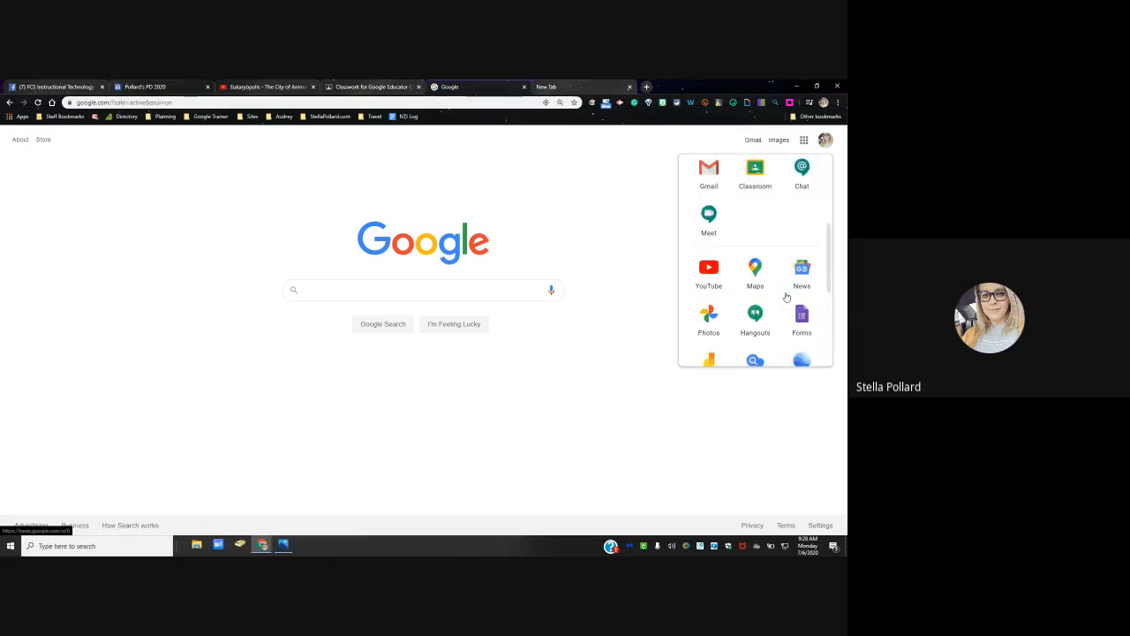
pyautogui.scroll(6, 786, 298)
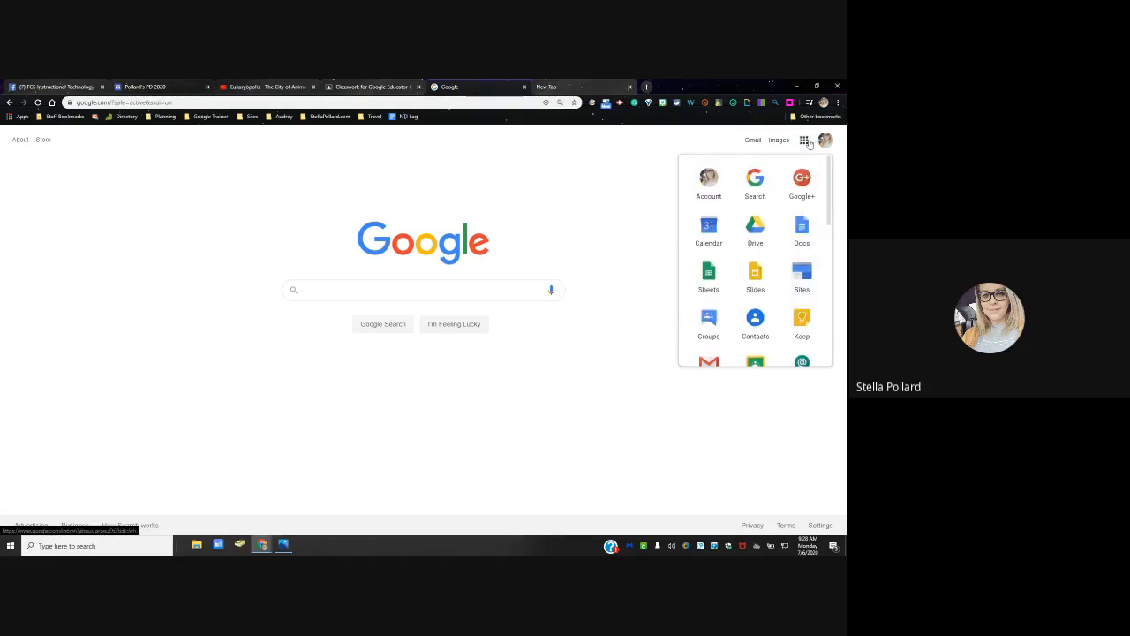
pyautogui.scroll(-1, 788, 262)
pyautogui.scroll(-5, 788, 263)
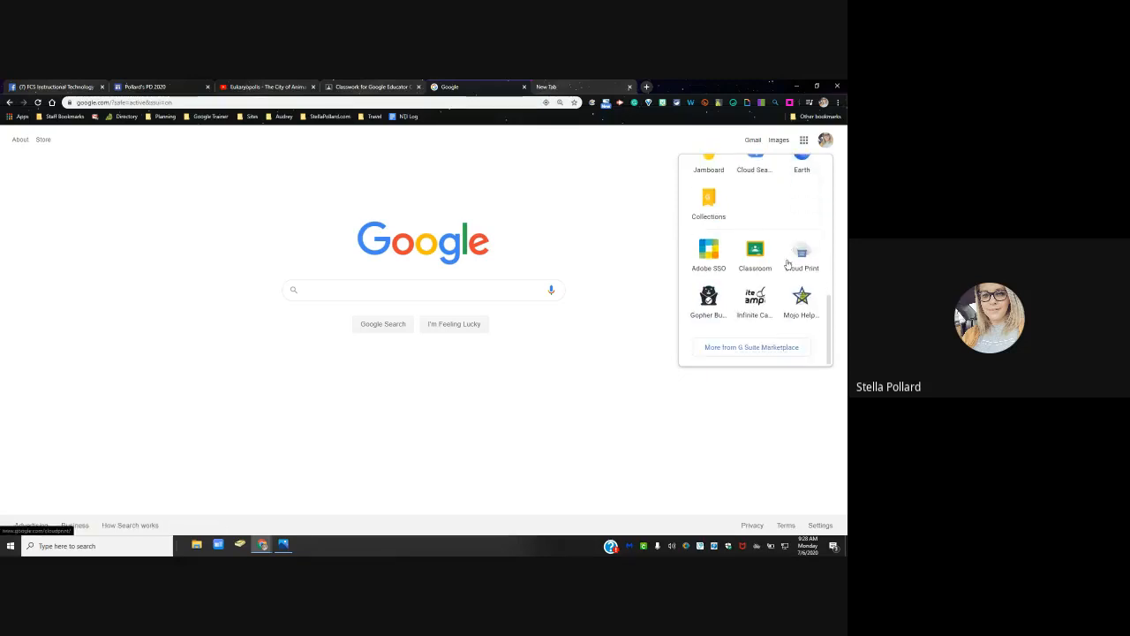
pyautogui.scroll(8, 781, 252)
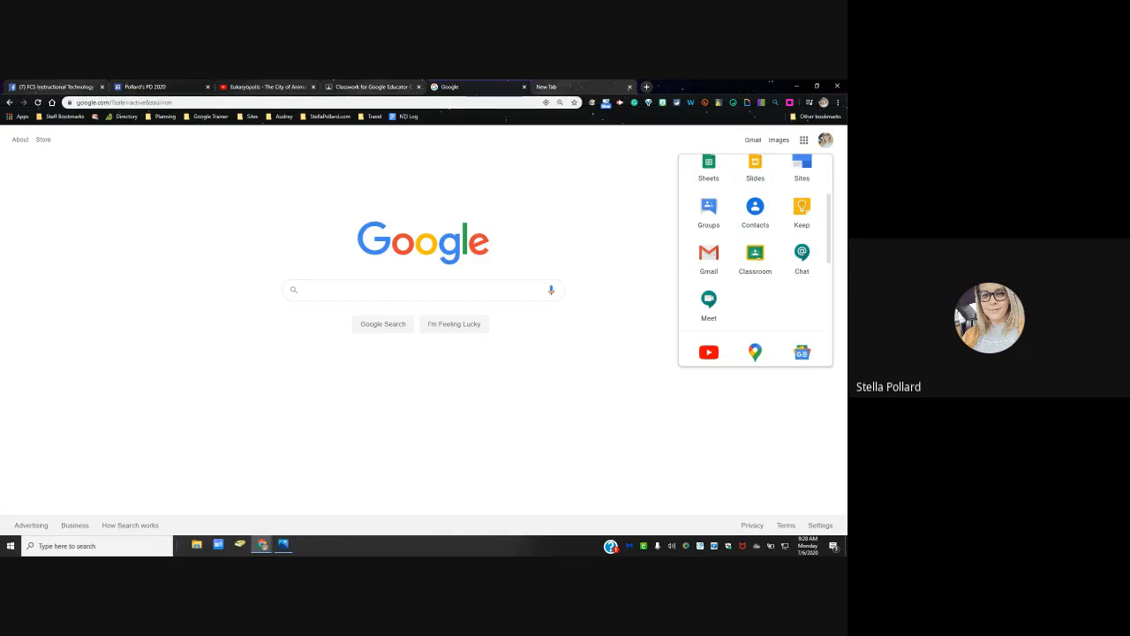
pyautogui.click(146, 87)
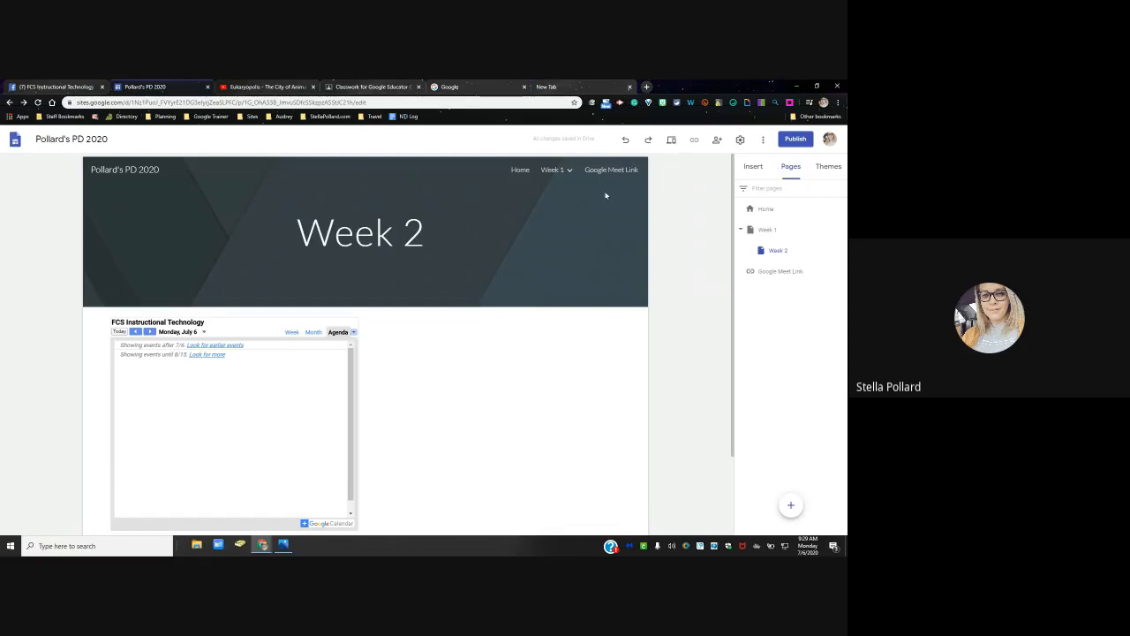
# Step: Apply the Diplomat theme to the site
pyautogui.click(811, 173)
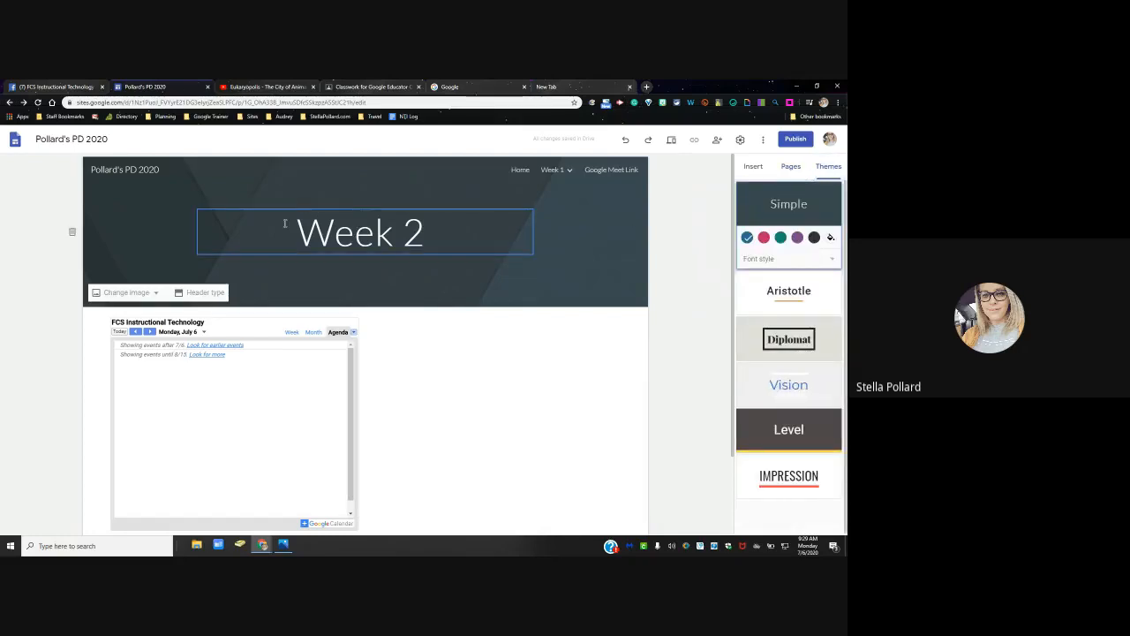
pyautogui.doubleClick(349, 234)
pyautogui.moveTo(444, 237); pyautogui.dragTo(478, 262)
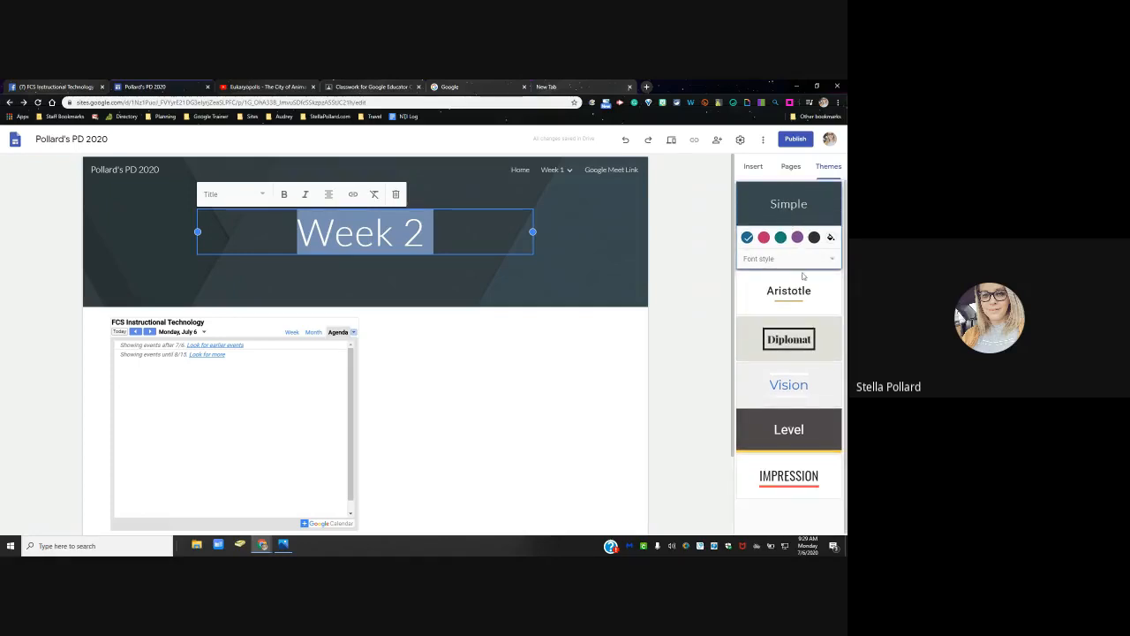
pyautogui.click(798, 349)
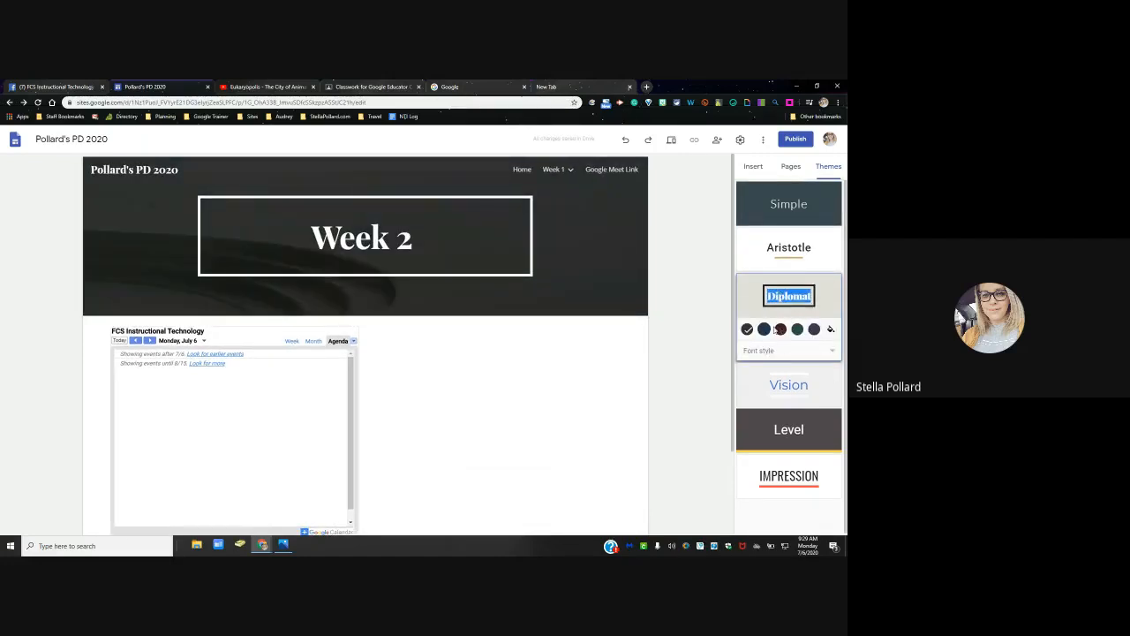
# Step: Give the Diplomat theme a custom light blue colour, about #79bce4, and set its font style to Light
pyautogui.click(832, 330)
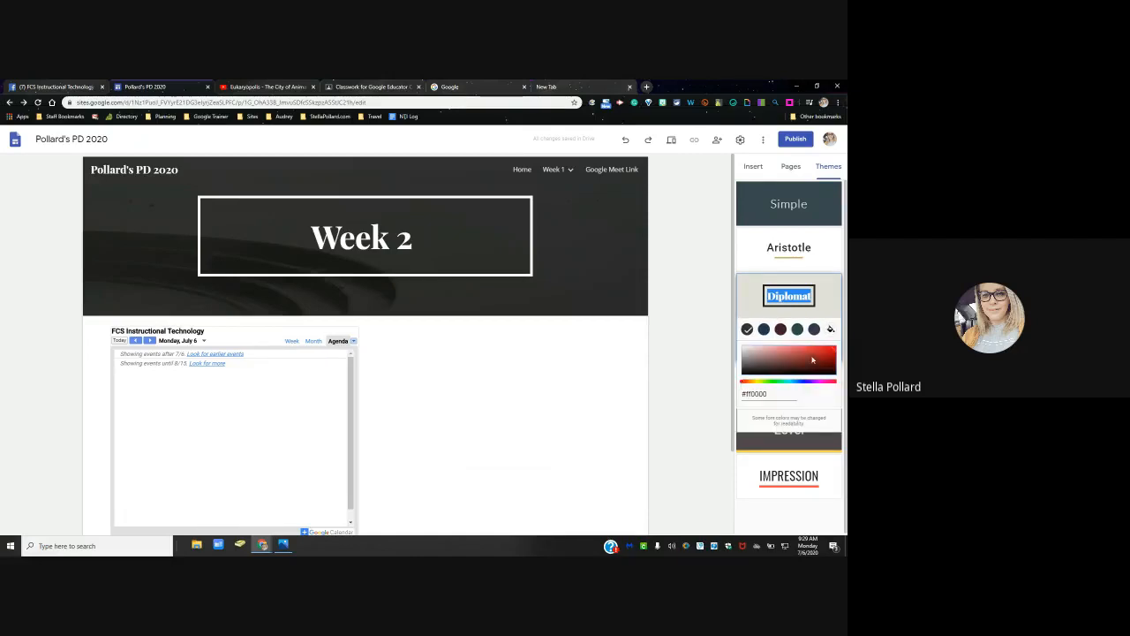
pyautogui.moveTo(814, 381)
pyautogui.mouseDown()
pyautogui.moveTo(823, 380)
pyautogui.moveTo(787, 349)
pyautogui.moveTo(812, 382)
pyautogui.moveTo(797, 382)
pyautogui.mouseUp()
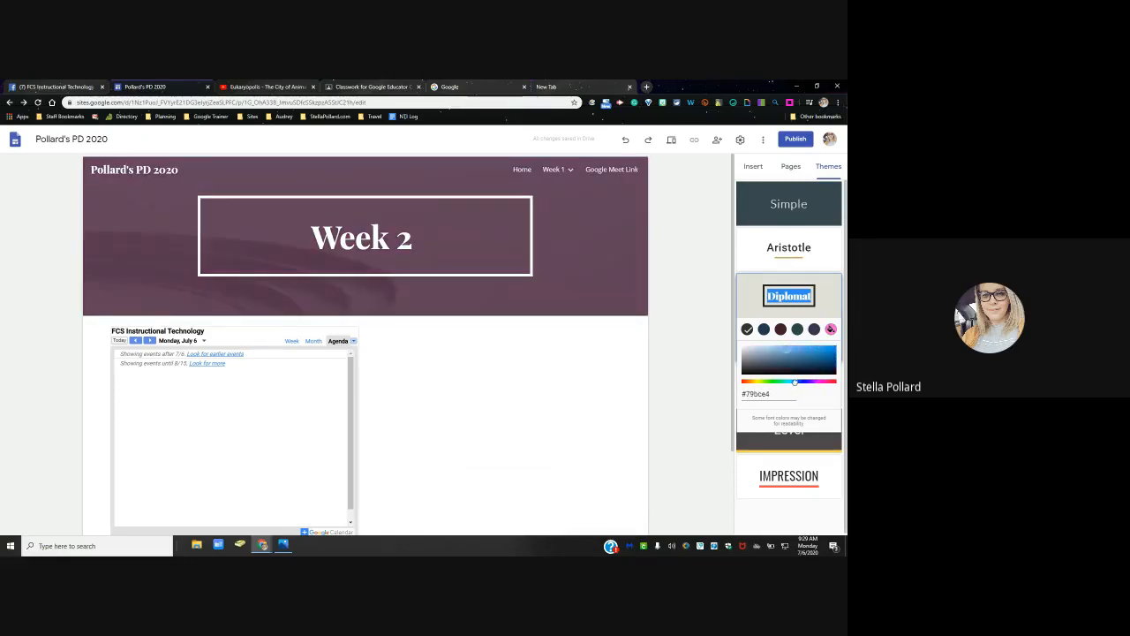
pyautogui.click(512, 334)
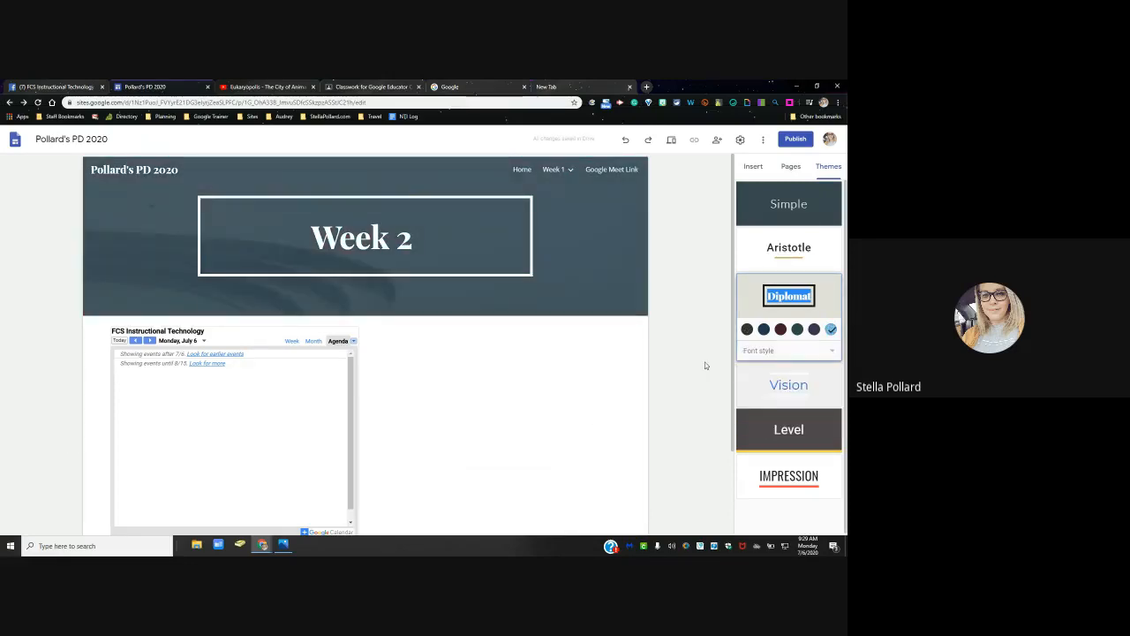
pyautogui.scroll(-3, 686, 356)
pyautogui.scroll(2, 685, 356)
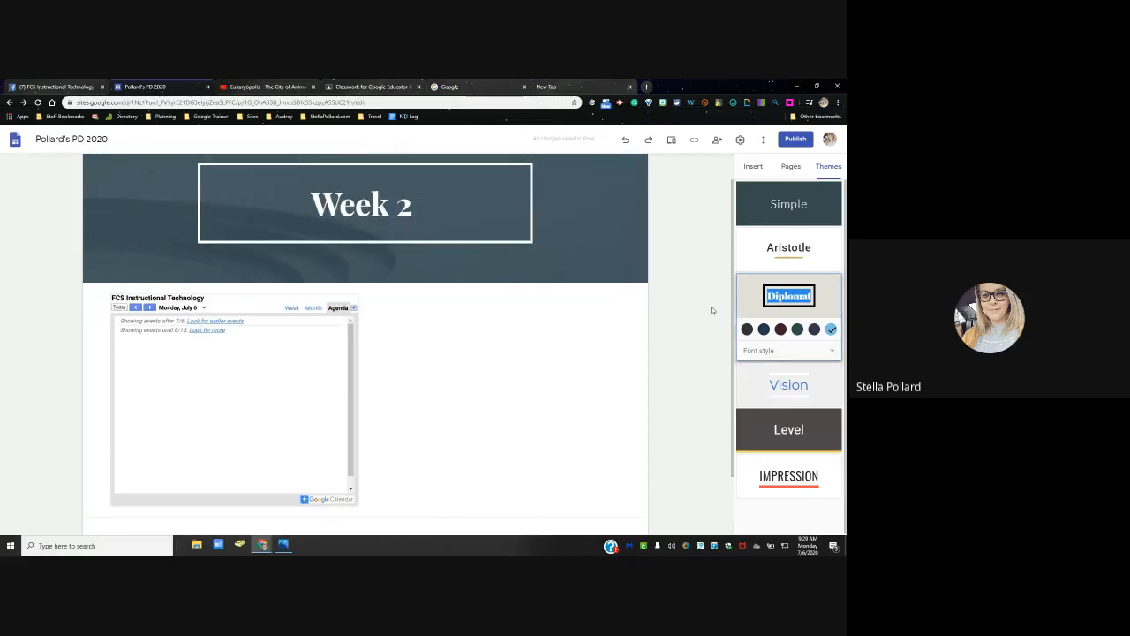
pyautogui.click(774, 355)
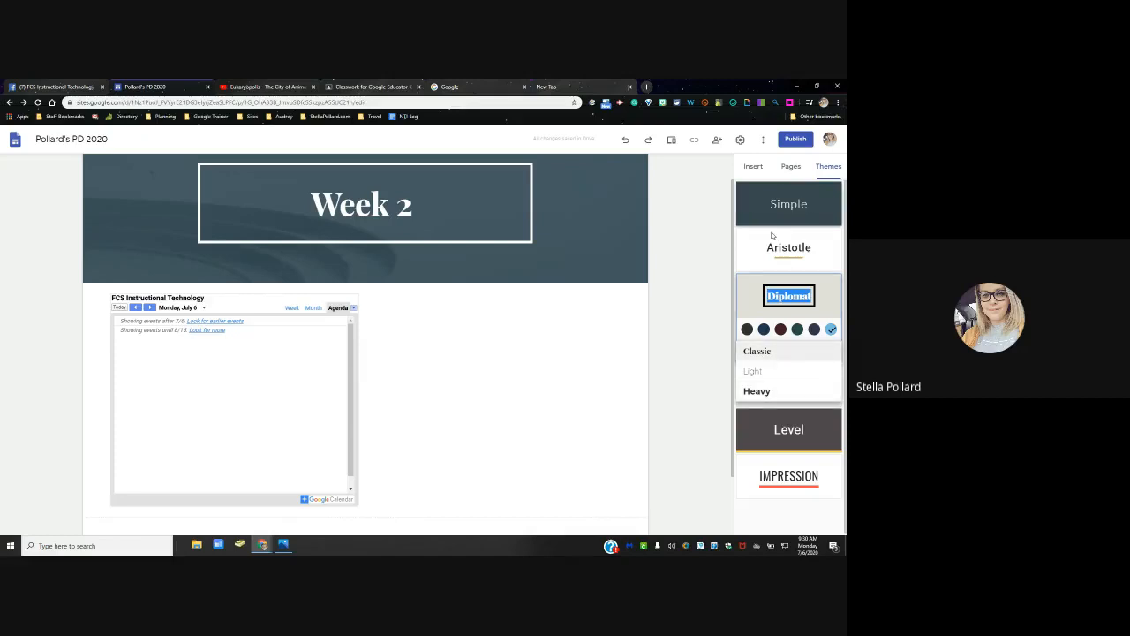
pyautogui.click(752, 371)
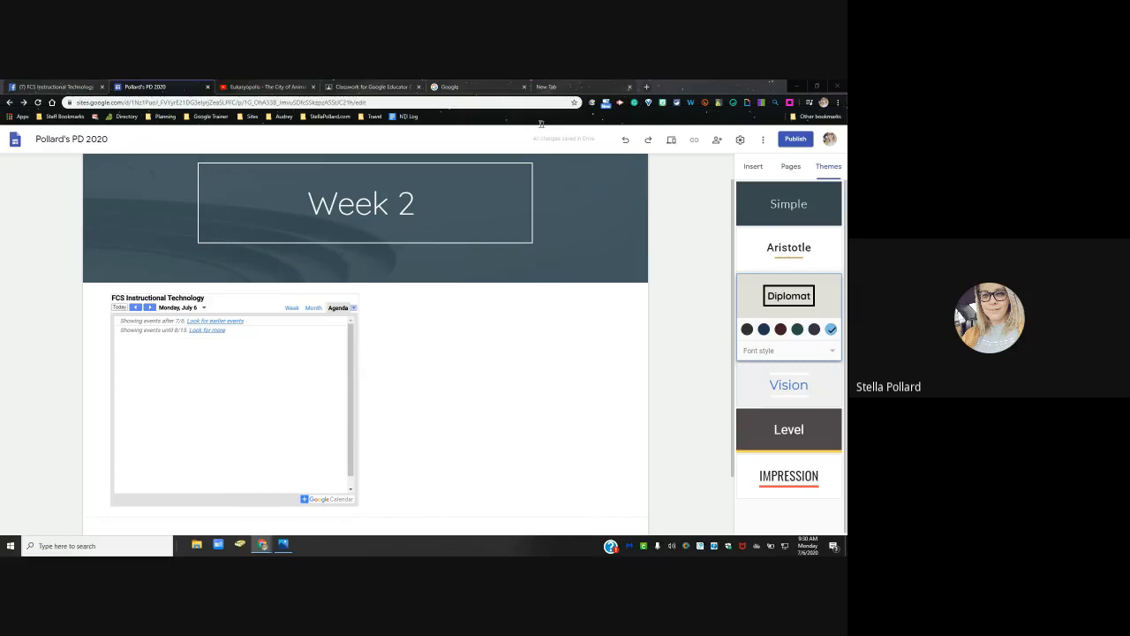
# Step: Switch to Google Meet to read the meeting chat, merging its tab into the main browser window and moving it back out
pyautogui.moveTo(433, 144); pyautogui.dragTo(313, 84)
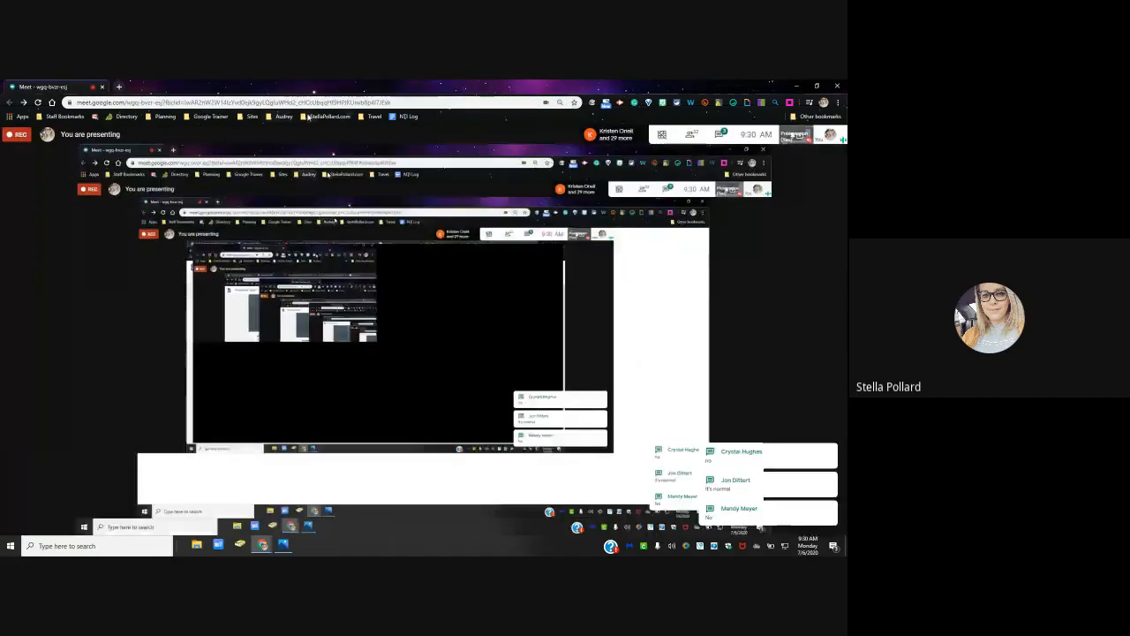
pyautogui.moveTo(64, 86); pyautogui.dragTo(845, 369)
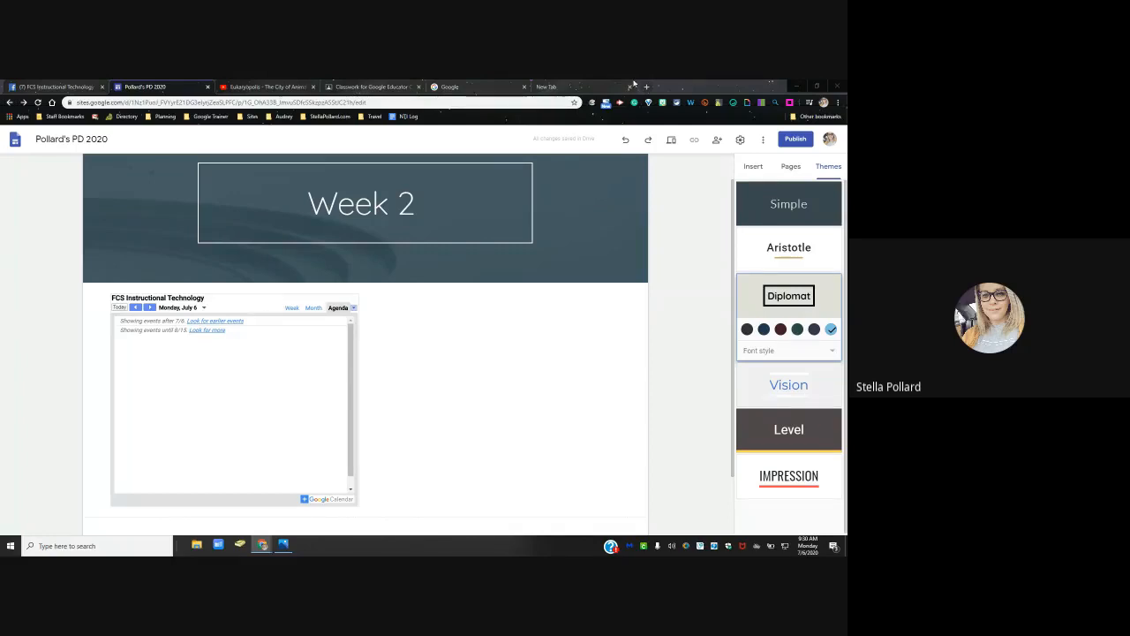
pyautogui.moveTo(548, 87); pyautogui.dragTo(413, 90)
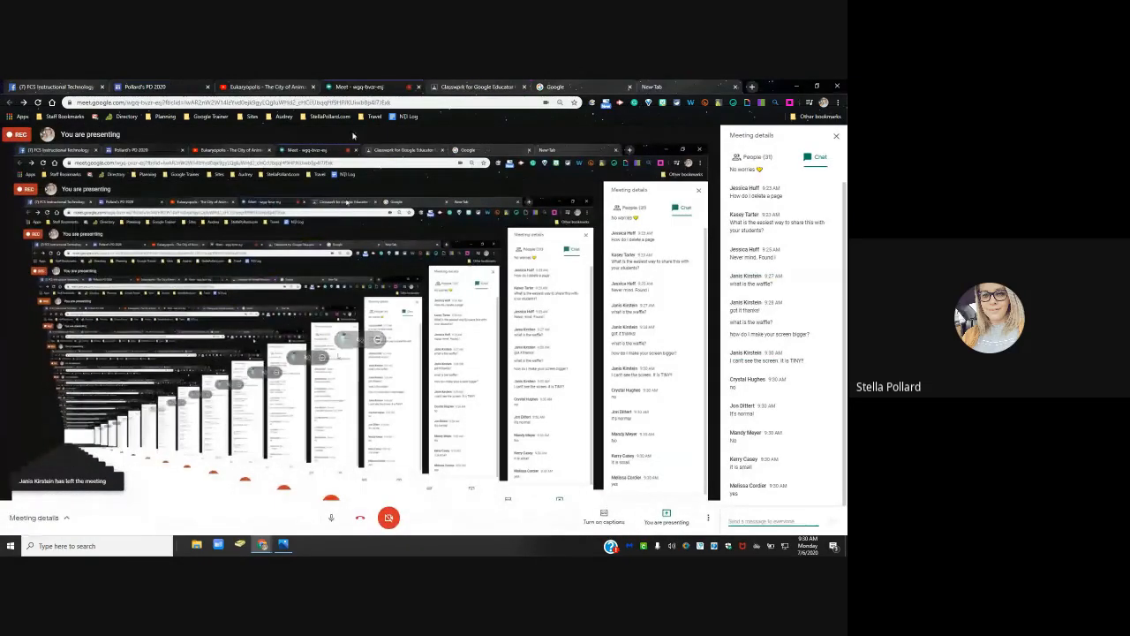
pyautogui.moveTo(350, 89); pyautogui.dragTo(847, 258)
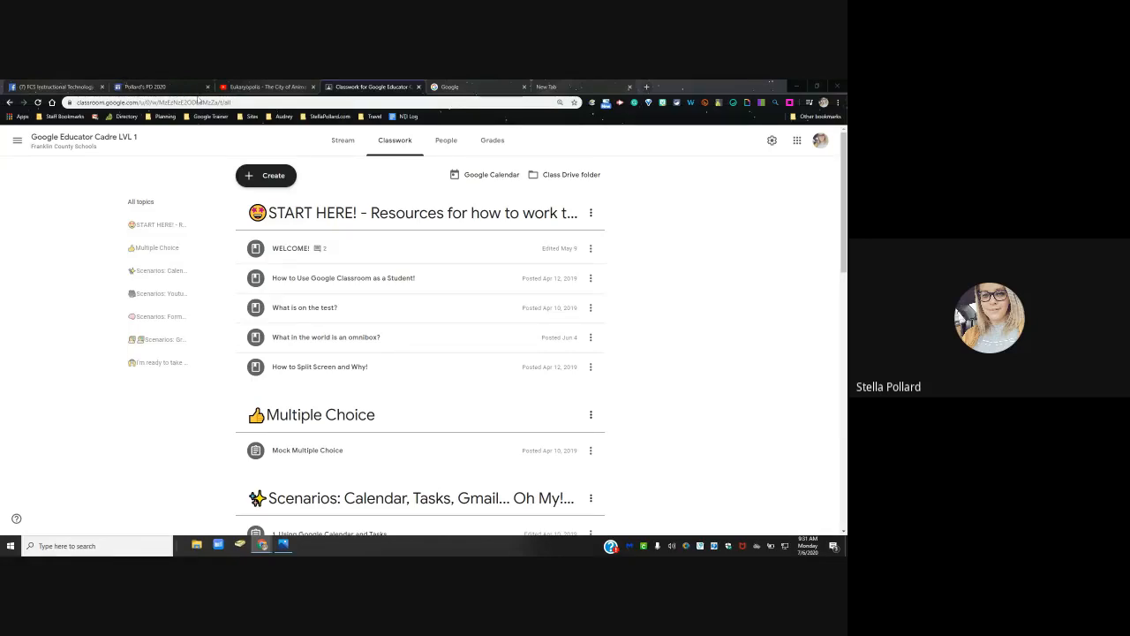
# Step: Return to the site editor and look through the gallery and search options for the Week 2 header image
pyautogui.hotkey('ctrl', '2')
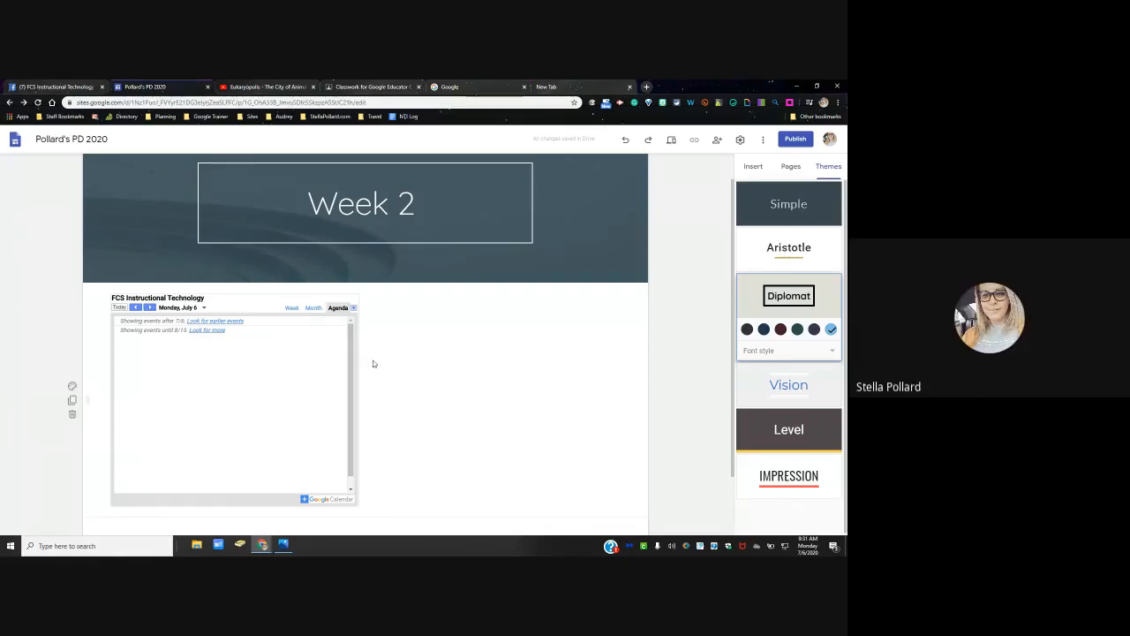
pyautogui.scroll(1, 372, 363)
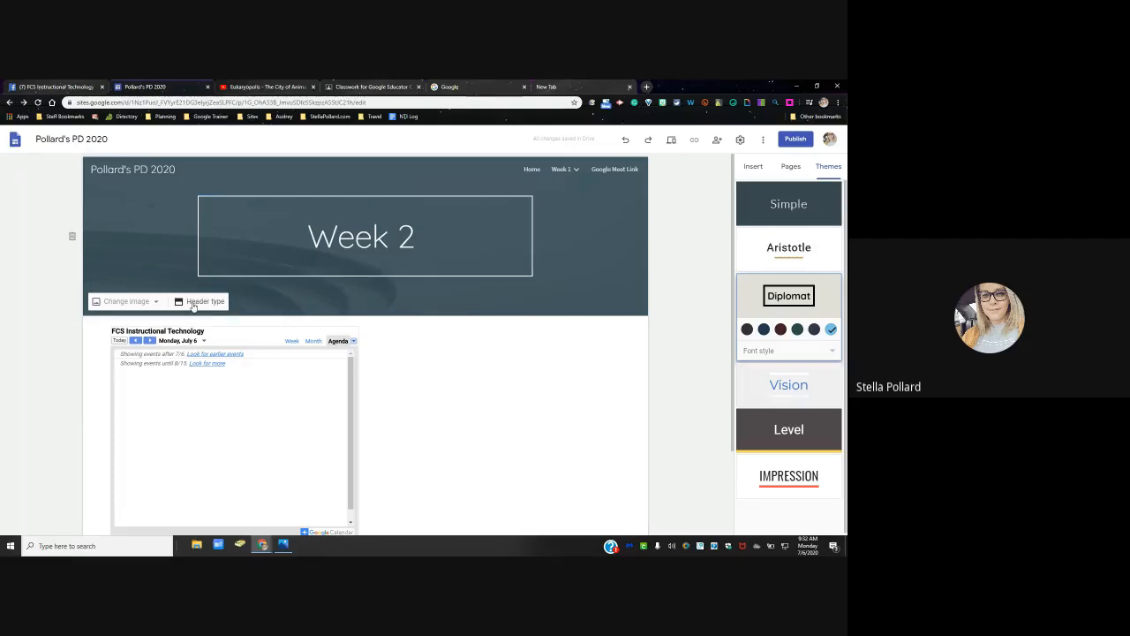
pyautogui.click(126, 303)
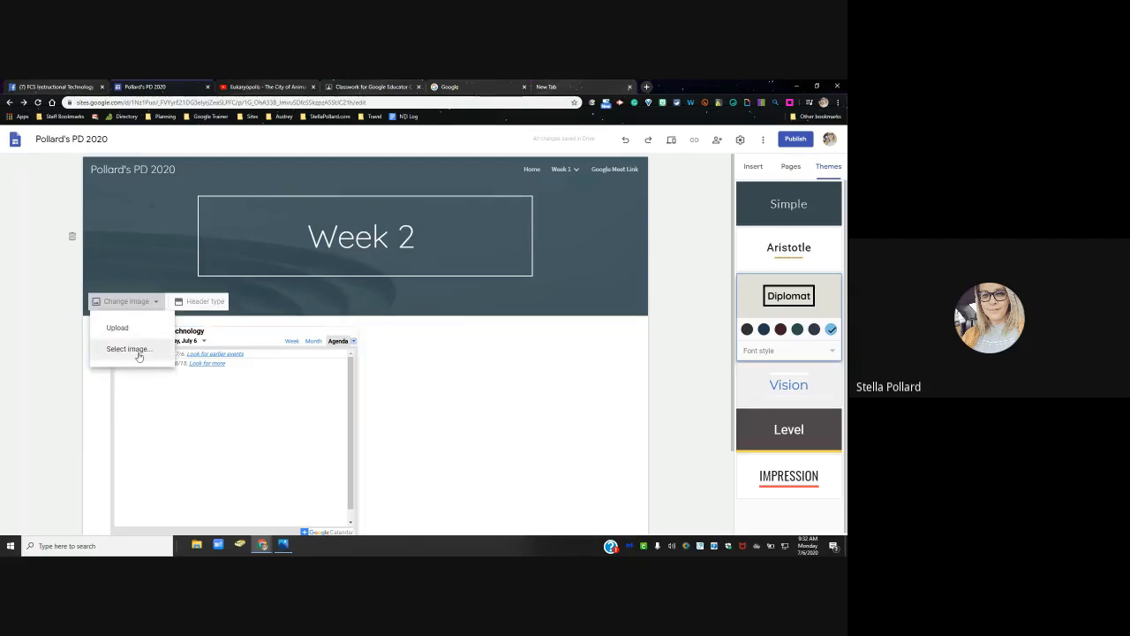
pyautogui.click(132, 350)
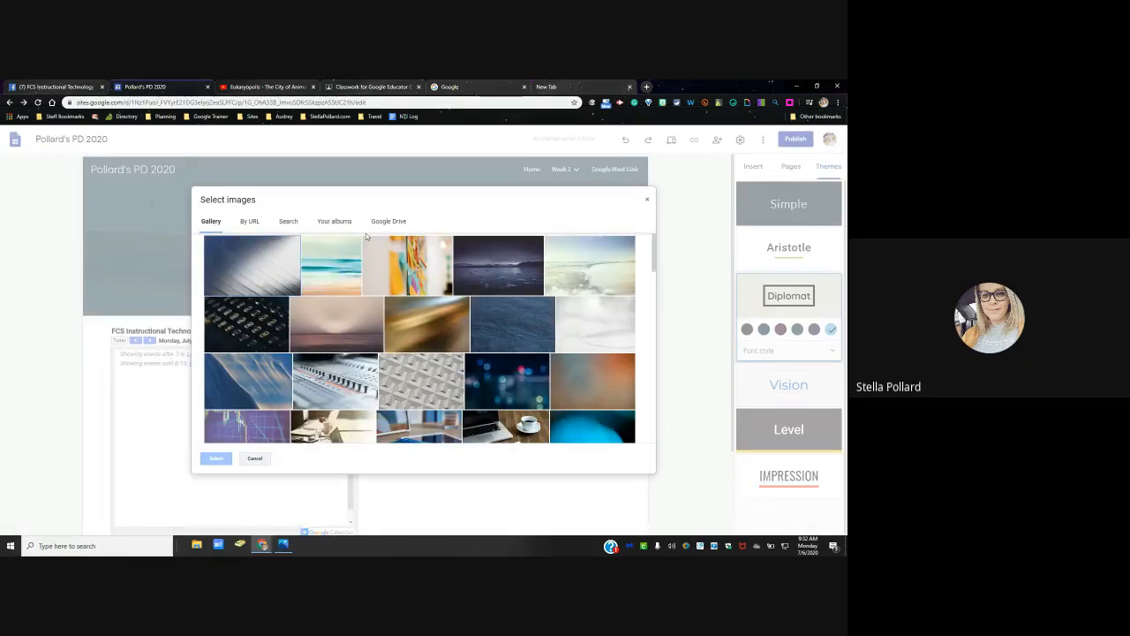
pyautogui.click(287, 221)
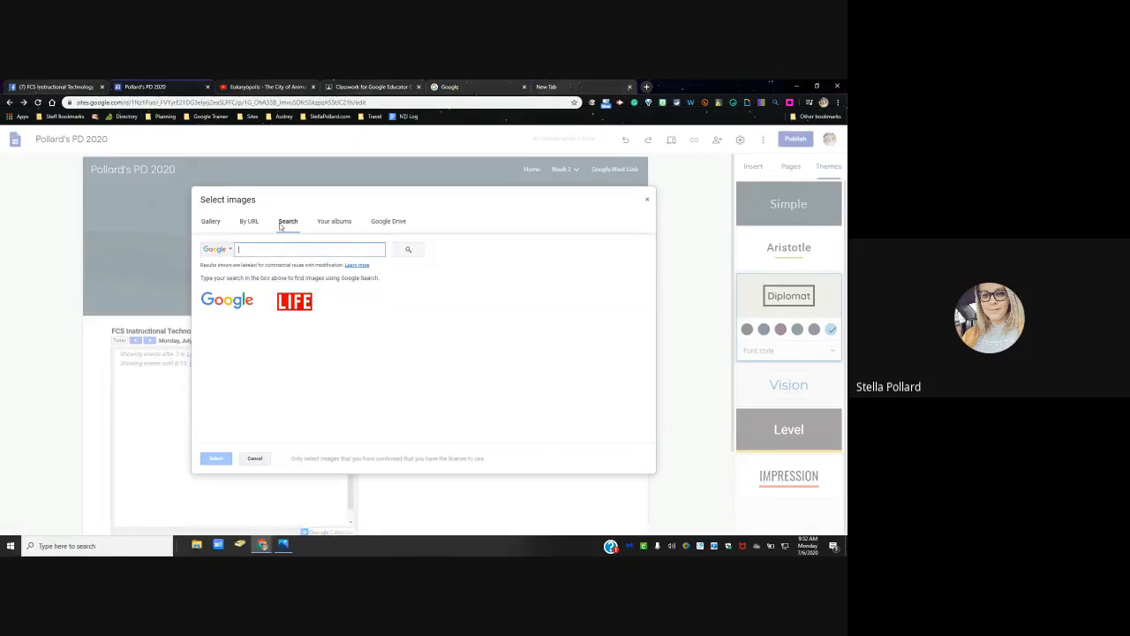
pyautogui.click(648, 201)
# Step: Upload the "wakelet and youtube banners" image from Downloads as the Week 2 page's header image
pyautogui.click(127, 301)
pyautogui.click(141, 332)
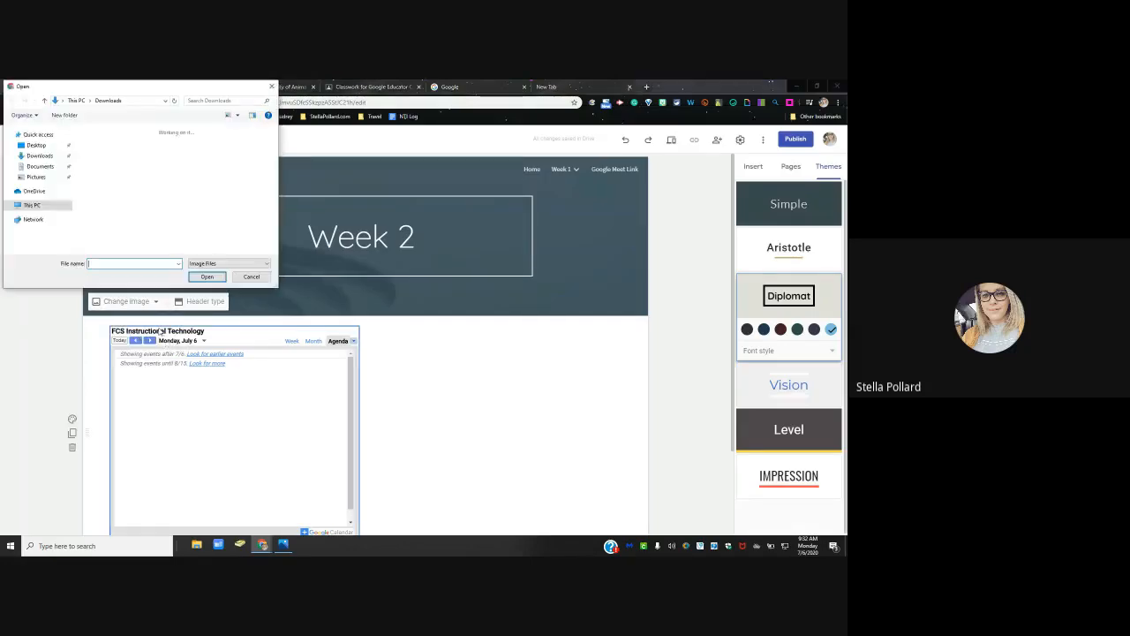
pyautogui.scroll(-1, 141, 221)
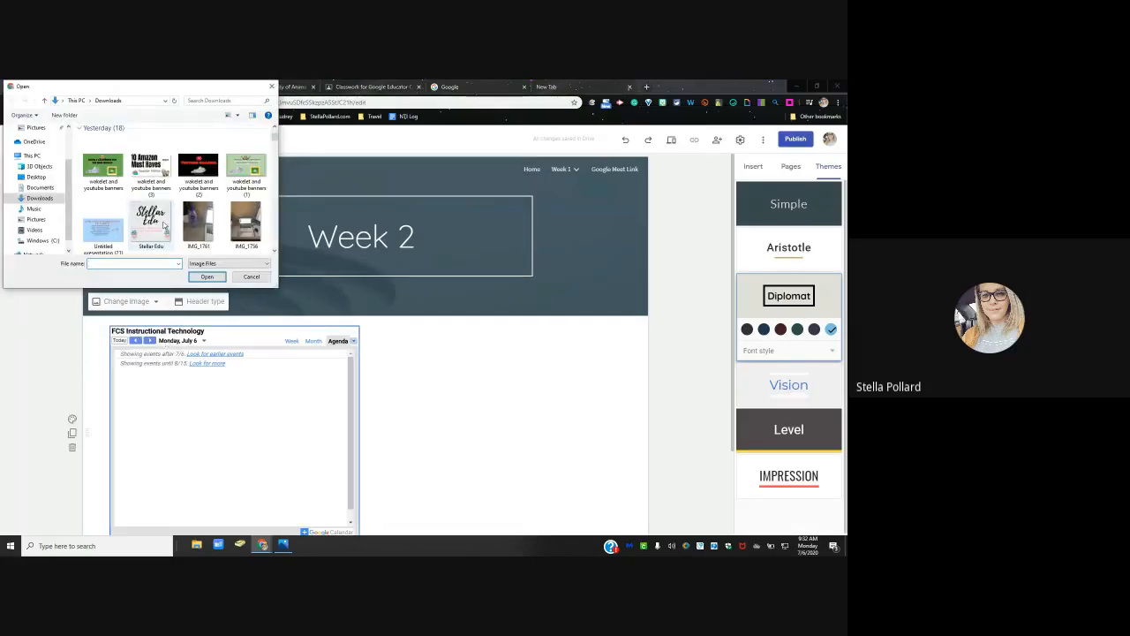
pyautogui.click(104, 167)
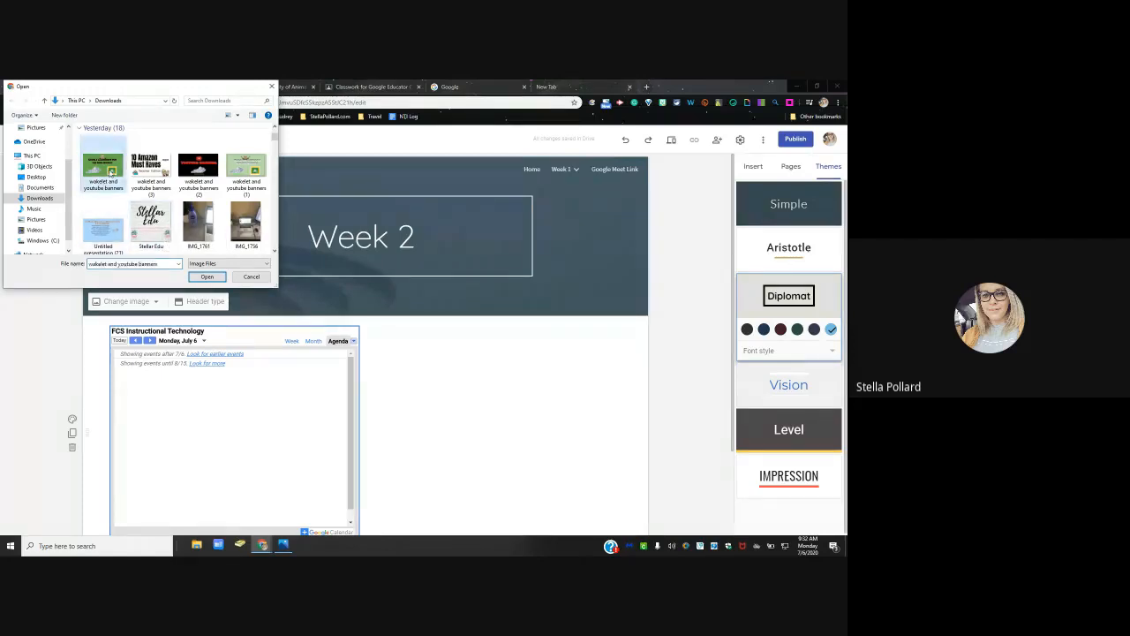
pyautogui.click(204, 278)
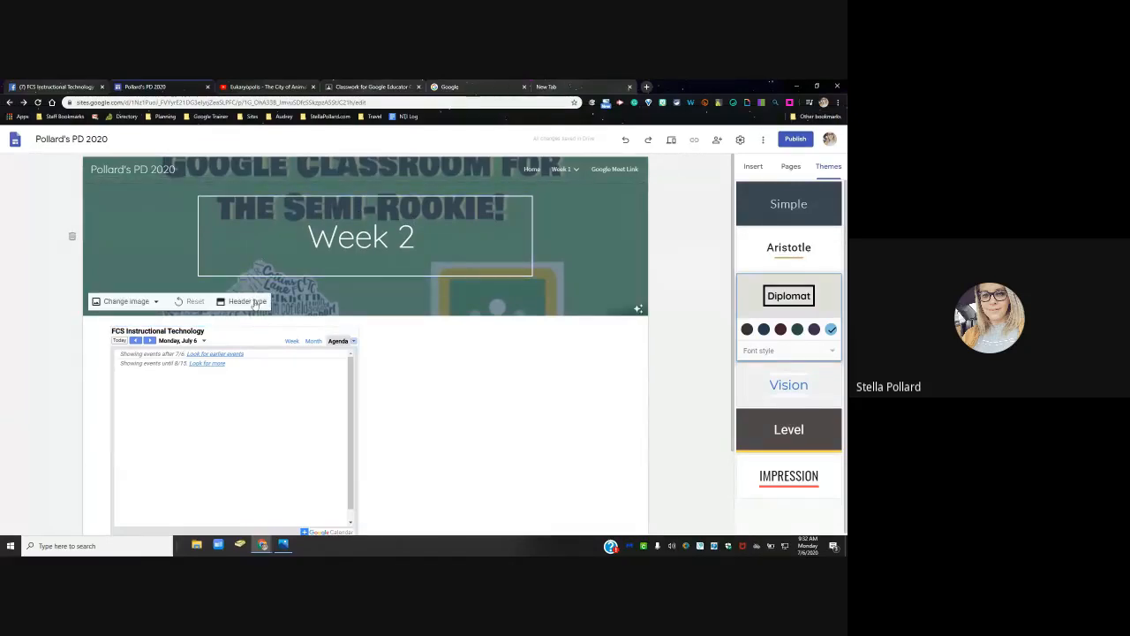
# Step: Try the Title only header type on the Week 2 page, and set the header type to Cover
pyautogui.click(252, 298)
pyautogui.click(294, 300)
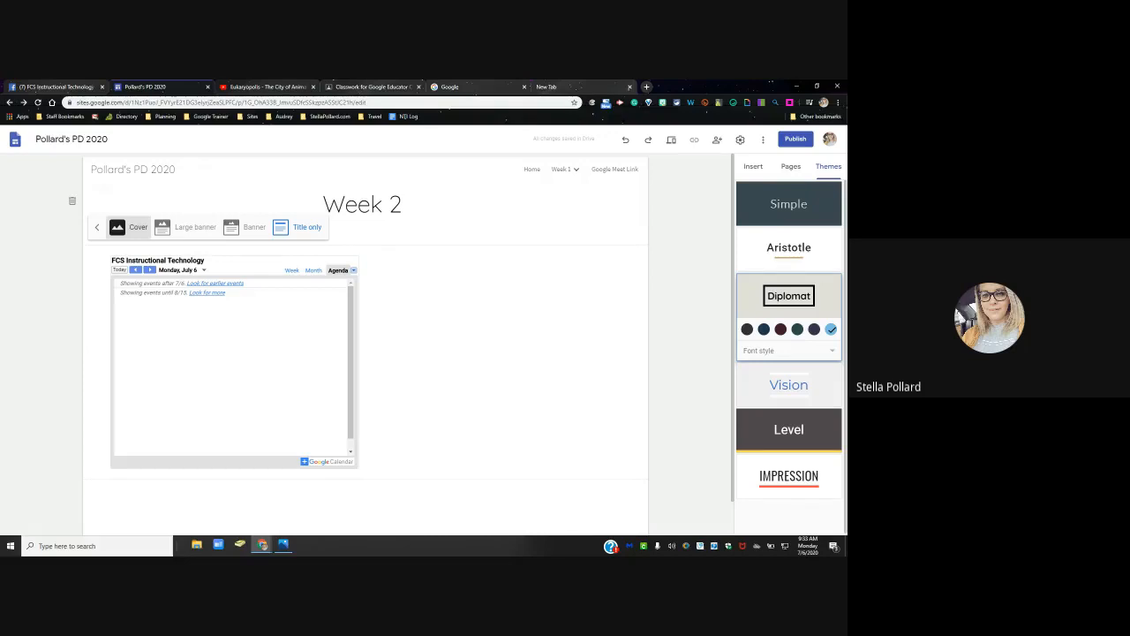
pyautogui.click(128, 226)
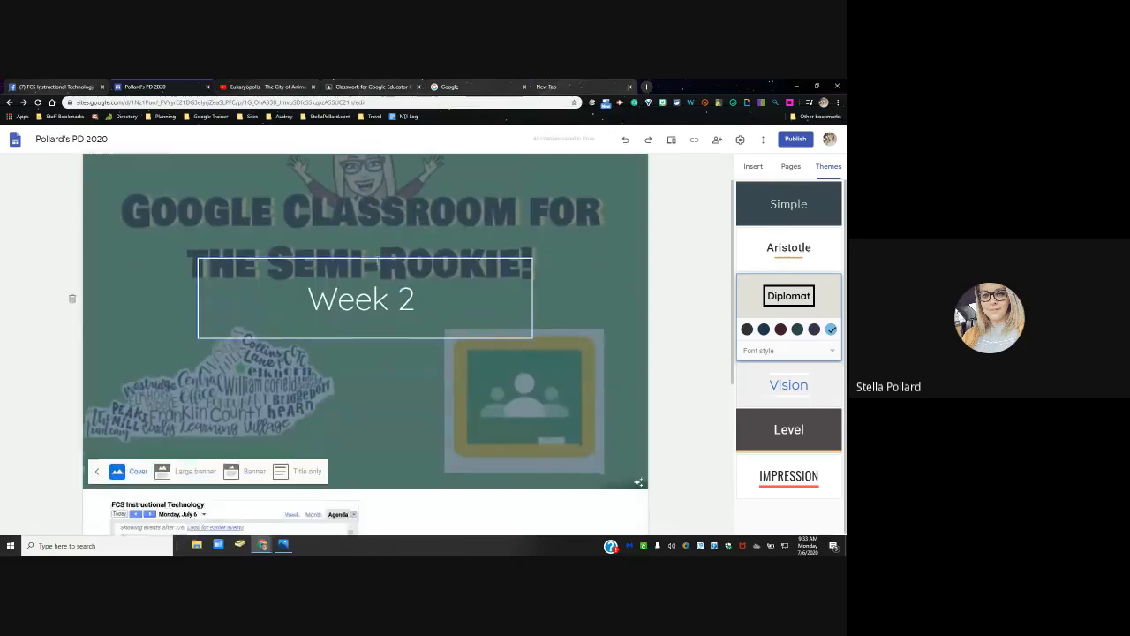
pyautogui.scroll(1, 378, 261)
pyautogui.scroll(-2, 379, 264)
pyautogui.scroll(2, 454, 255)
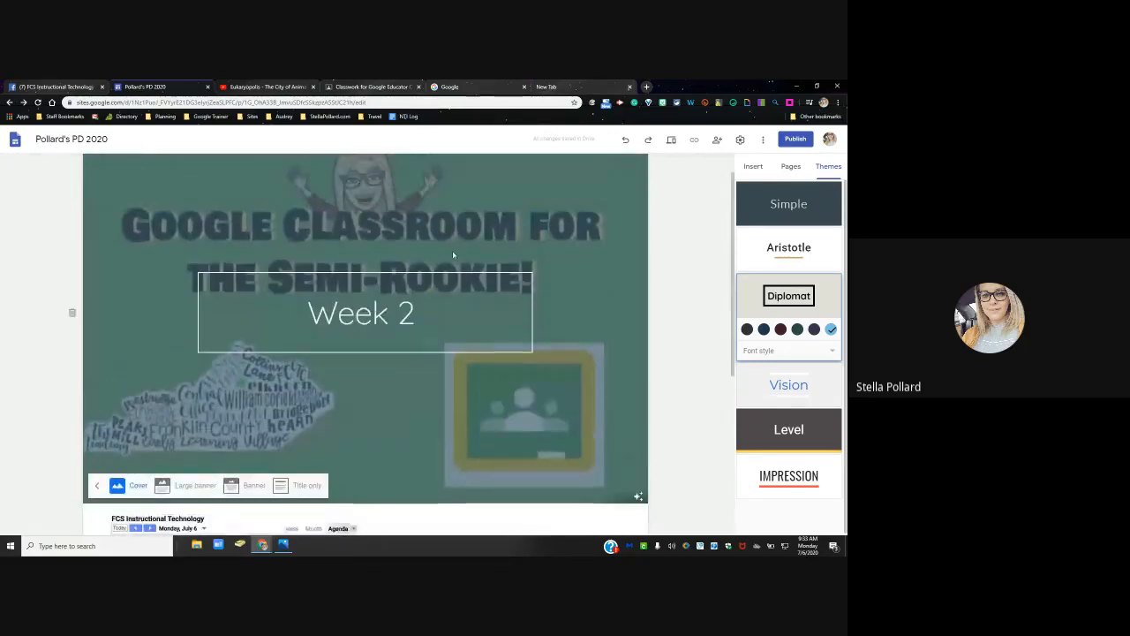
# Step: Open the site's Home page in the editor and look over its content
pyautogui.click(536, 172)
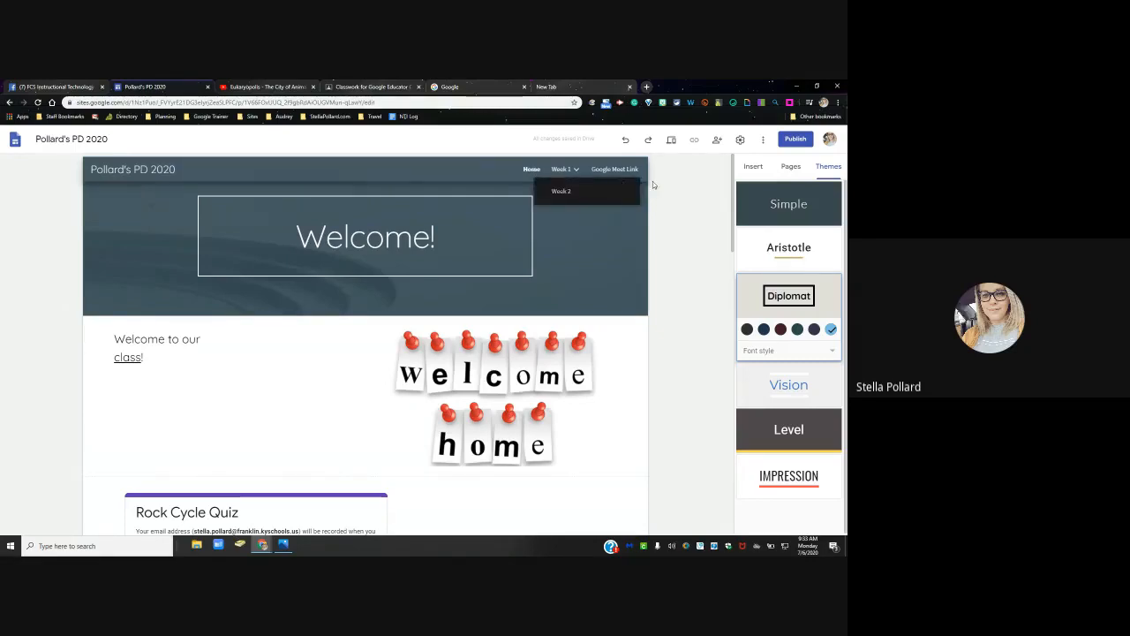
pyautogui.scroll(-1, 688, 226)
pyautogui.scroll(1, 687, 226)
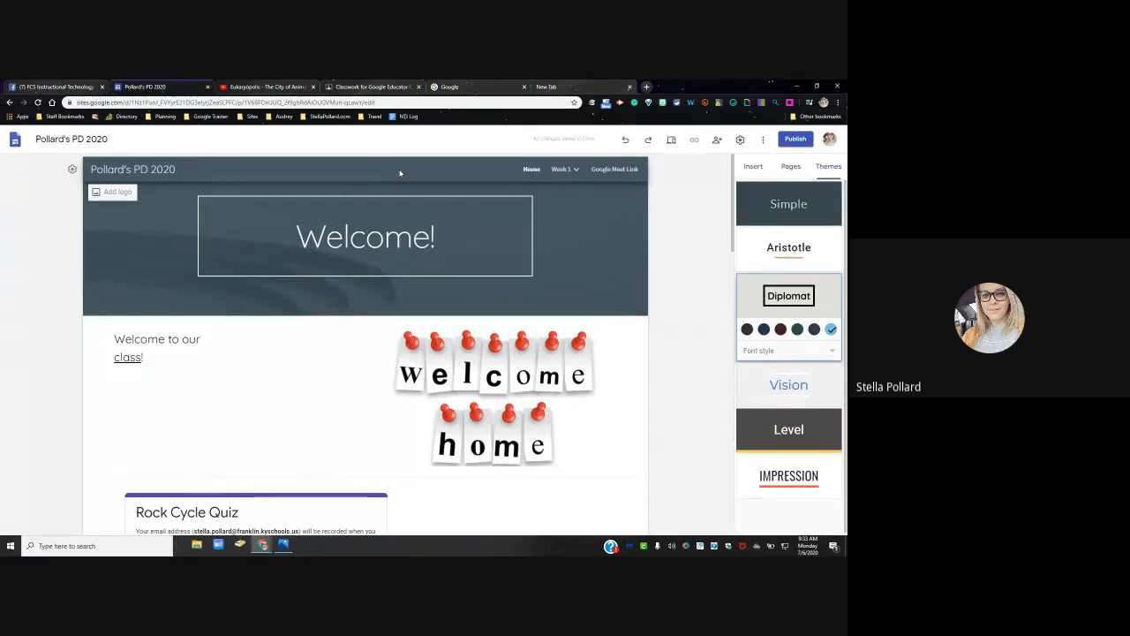
# Step: Close the Google, New Tab, YouTube and Classroom browser tabs, keeping the site editor open
pyautogui.click(527, 88)
pyautogui.click(526, 88)
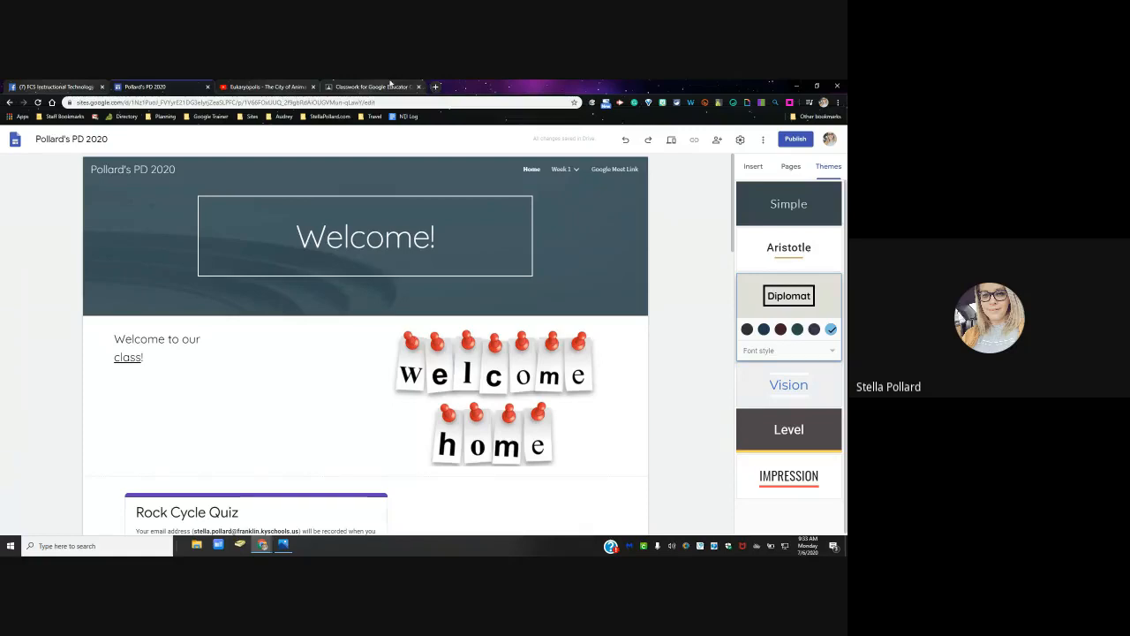
pyautogui.click(314, 87)
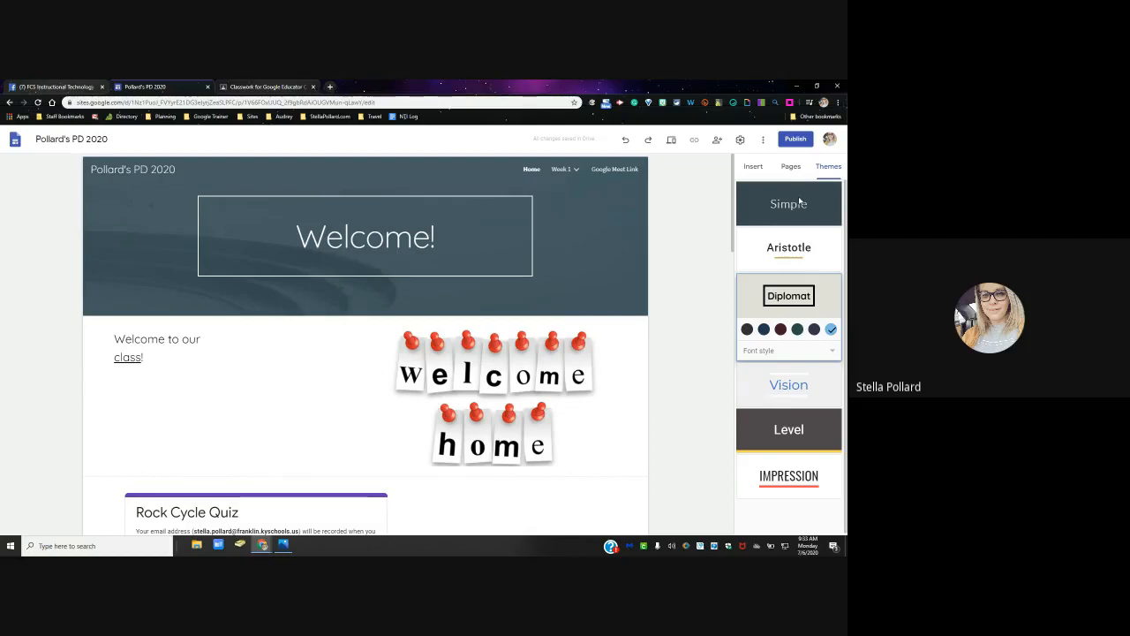
pyautogui.click(313, 86)
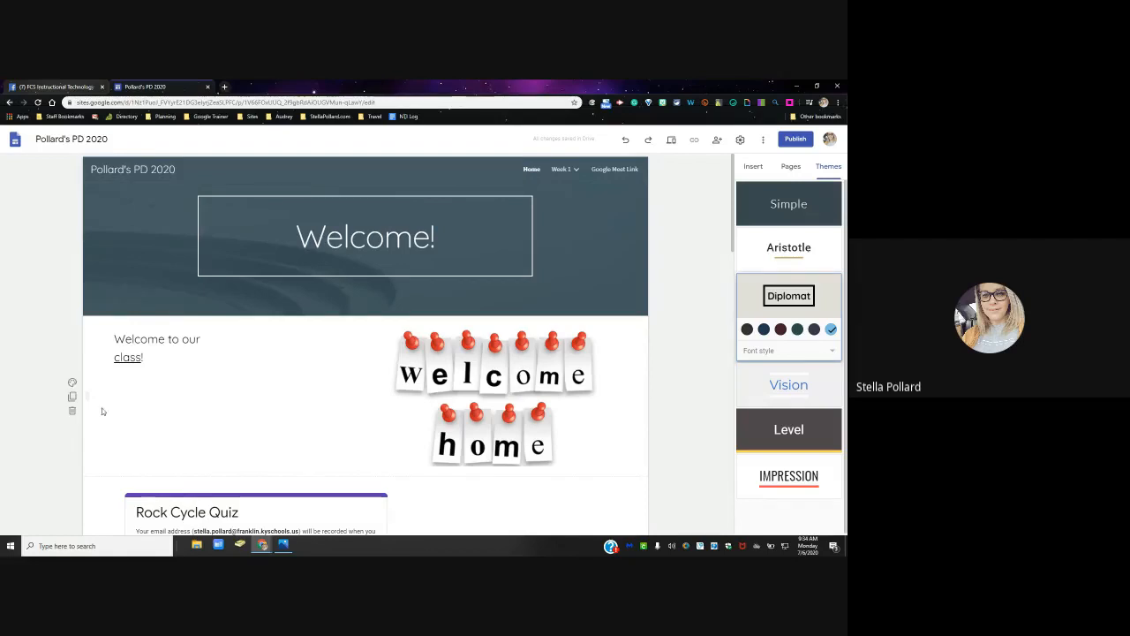
# Step: Preview the Home page in tablet, phone and large screen sizes, checking the embedded quiz, and exit the preview
pyautogui.click(670, 140)
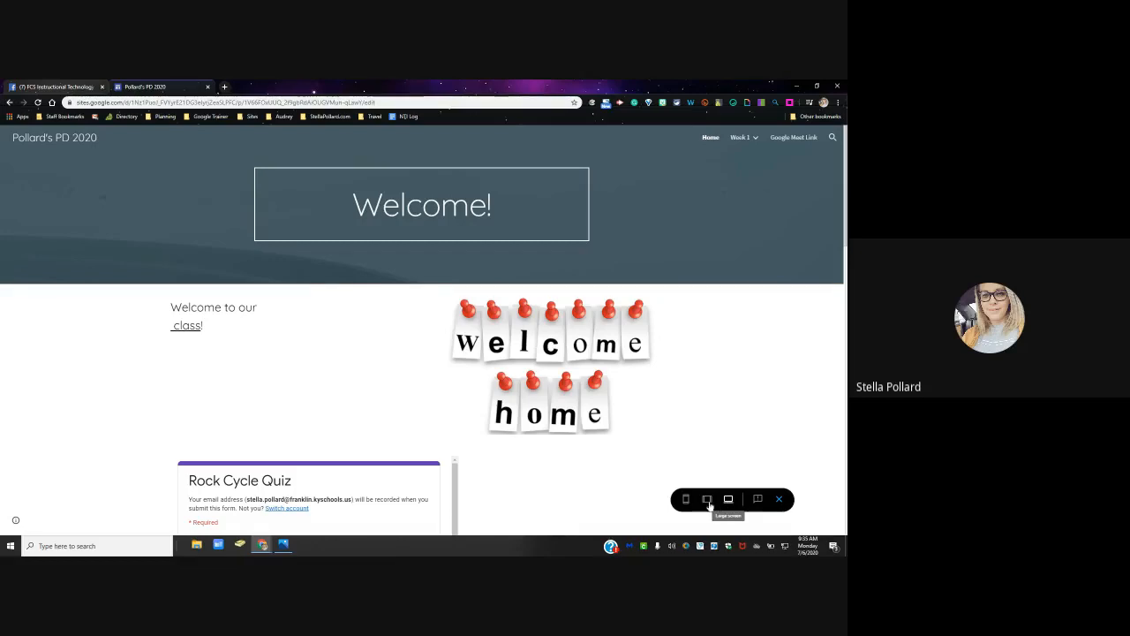
pyautogui.click(706, 498)
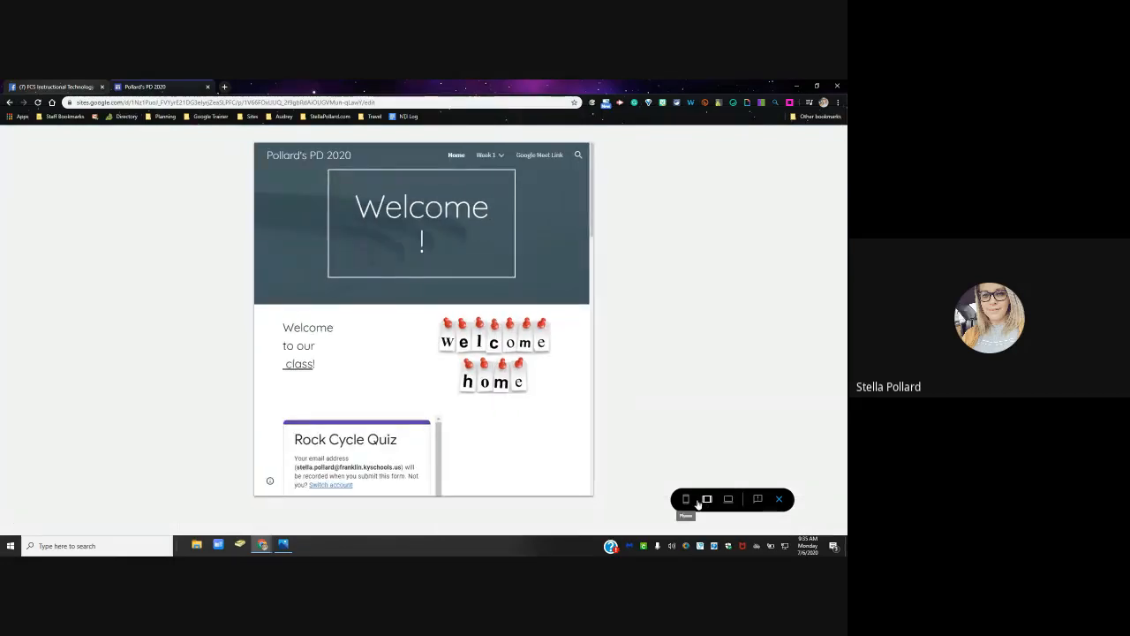
pyautogui.click(685, 500)
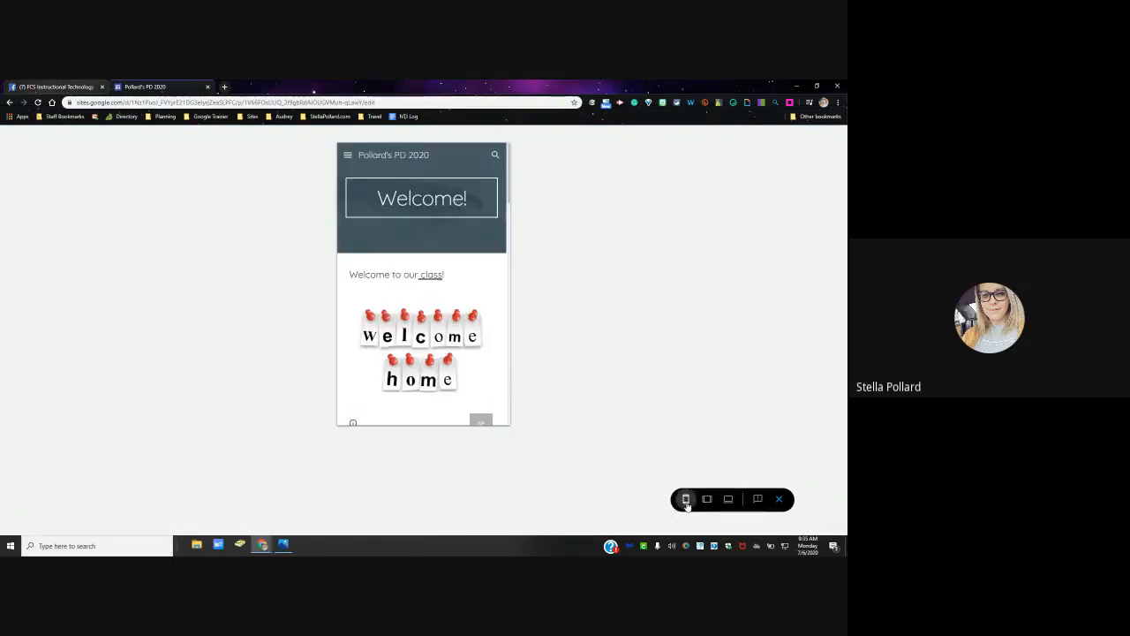
pyautogui.scroll(-10, 473, 297)
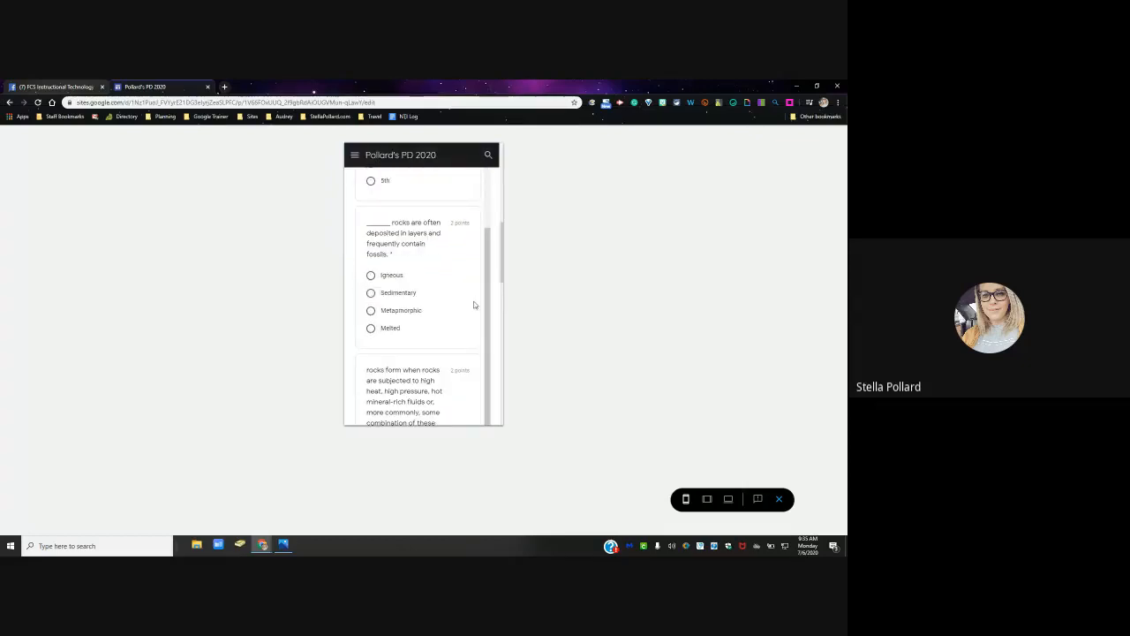
pyautogui.scroll(5, 472, 301)
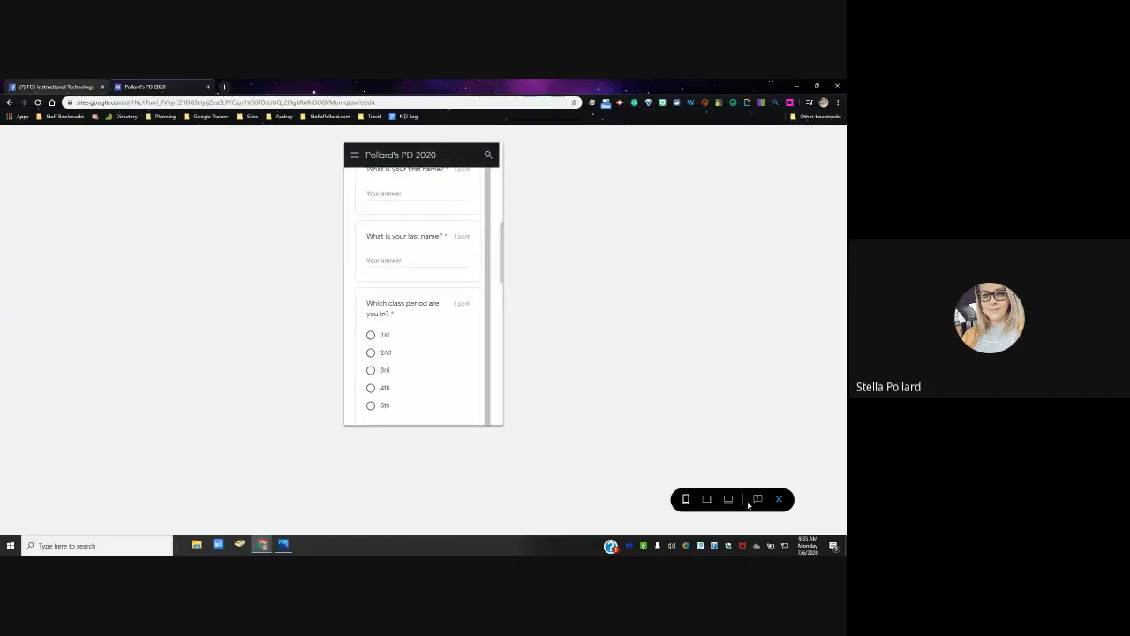
pyautogui.click(707, 499)
pyautogui.click(686, 499)
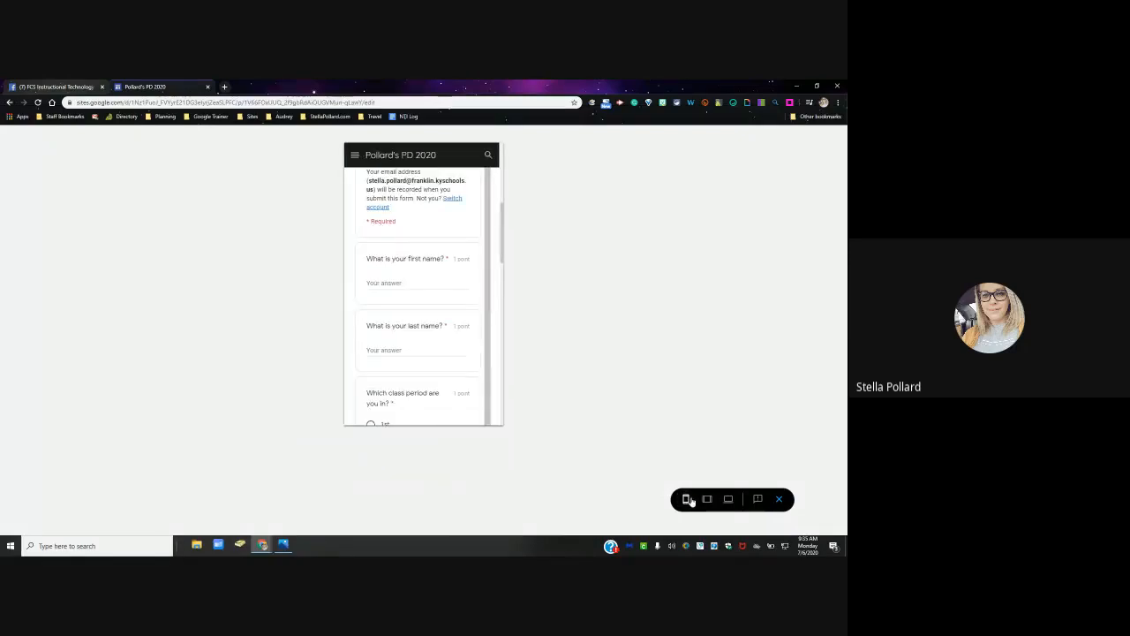
pyautogui.click(727, 499)
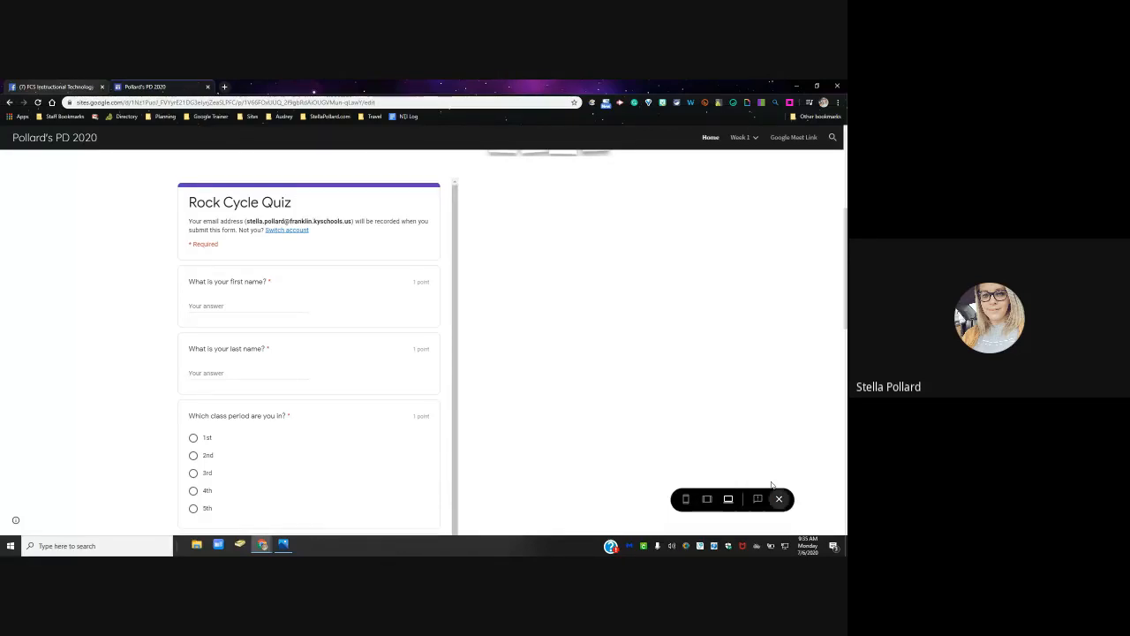
pyautogui.click(773, 487)
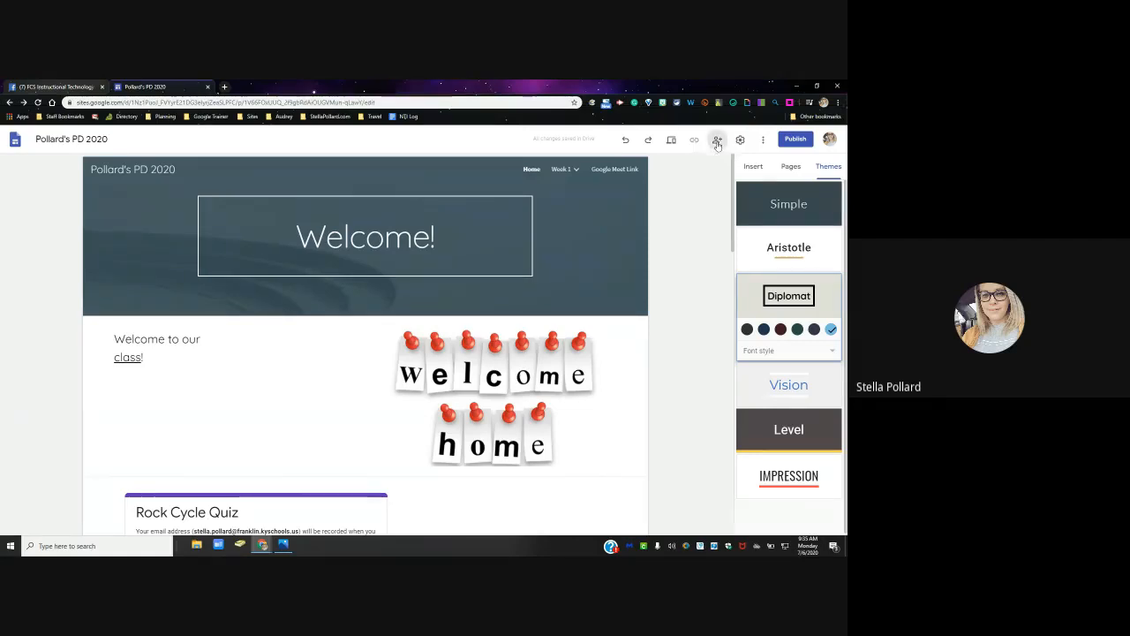
# Step: Examine how to share the site with a suggested colleague, including the message and role options, and close sharing without sending an invitation
pyautogui.click(716, 144)
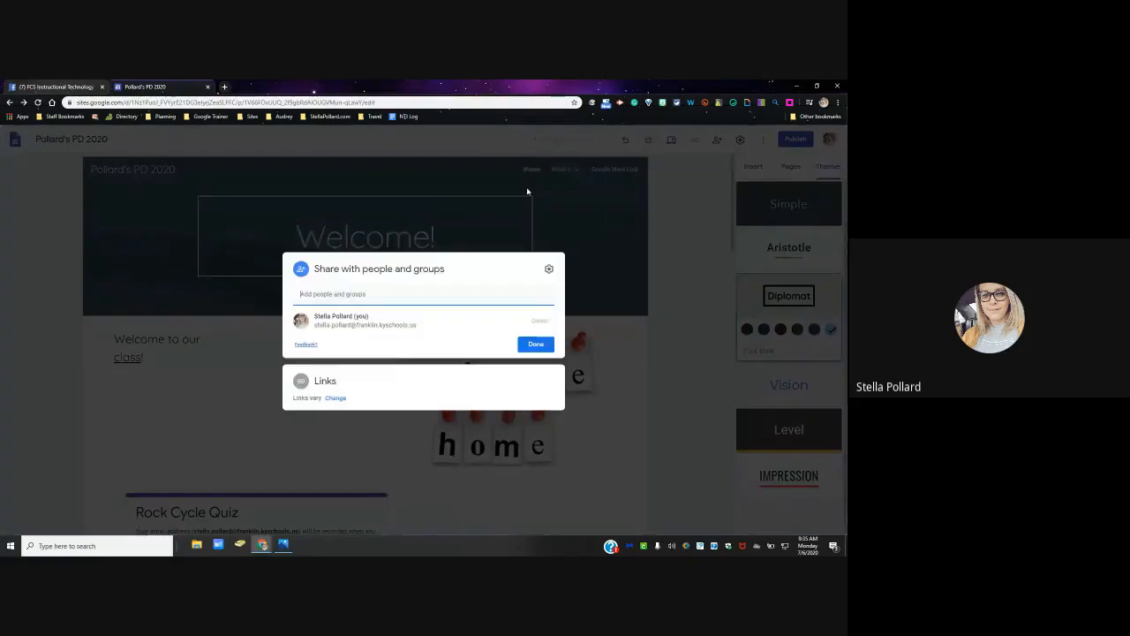
pyautogui.click(341, 296)
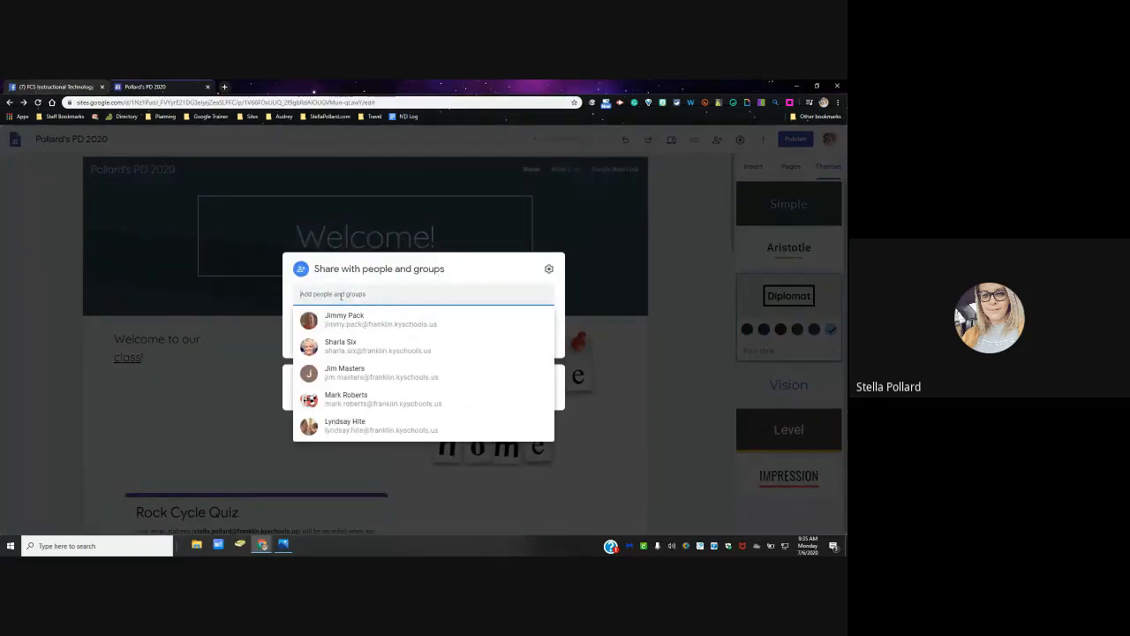
pyautogui.click(353, 320)
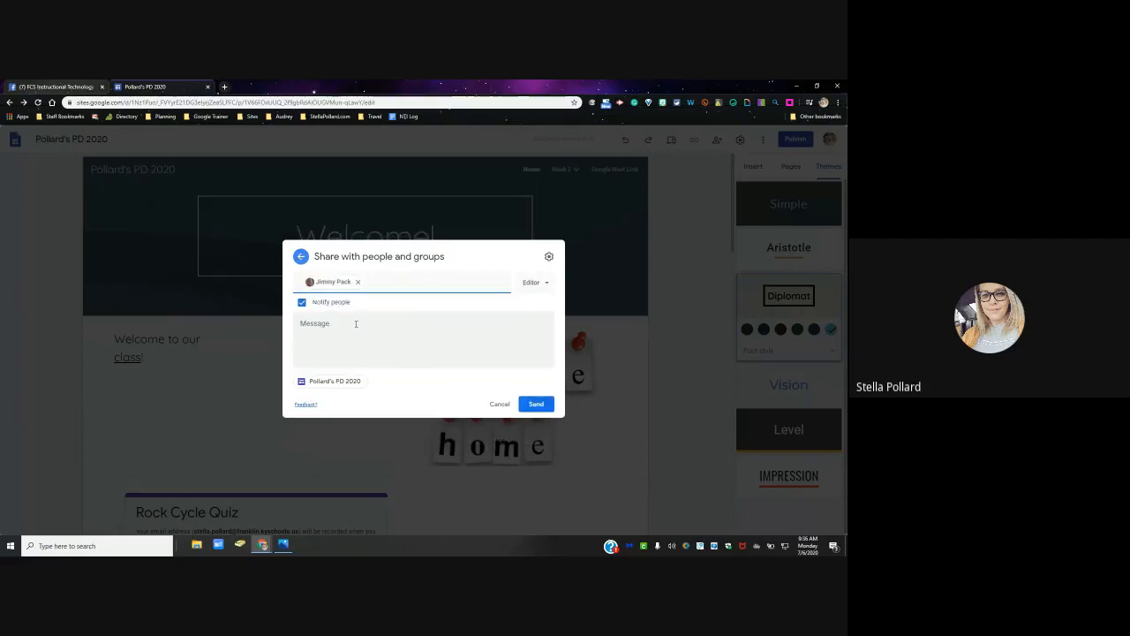
pyautogui.click(357, 323)
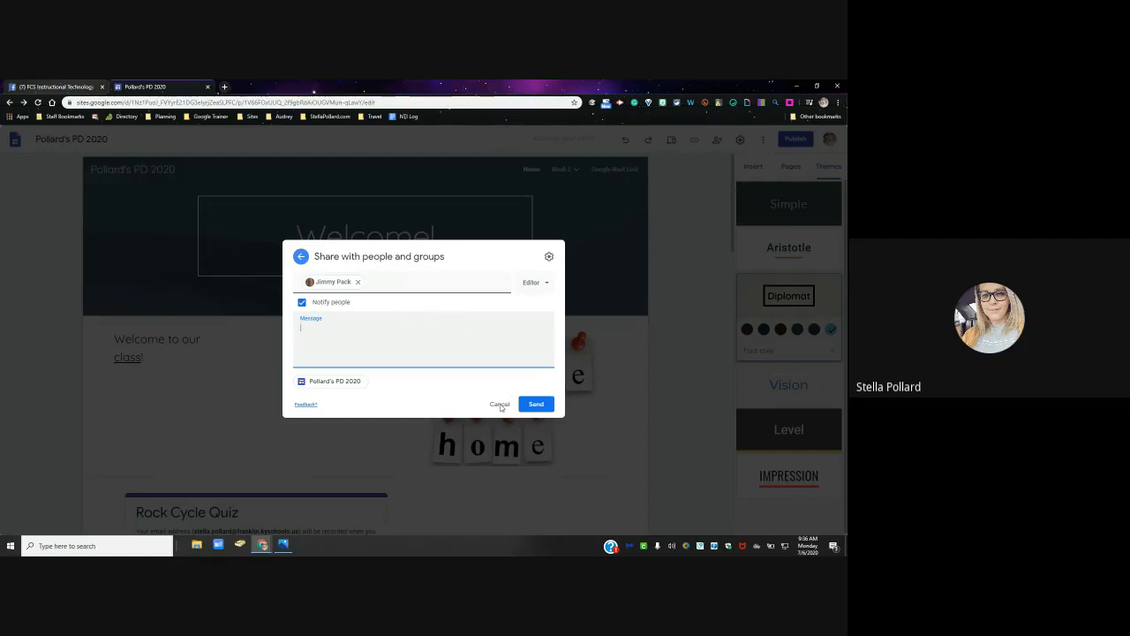
pyautogui.click(535, 284)
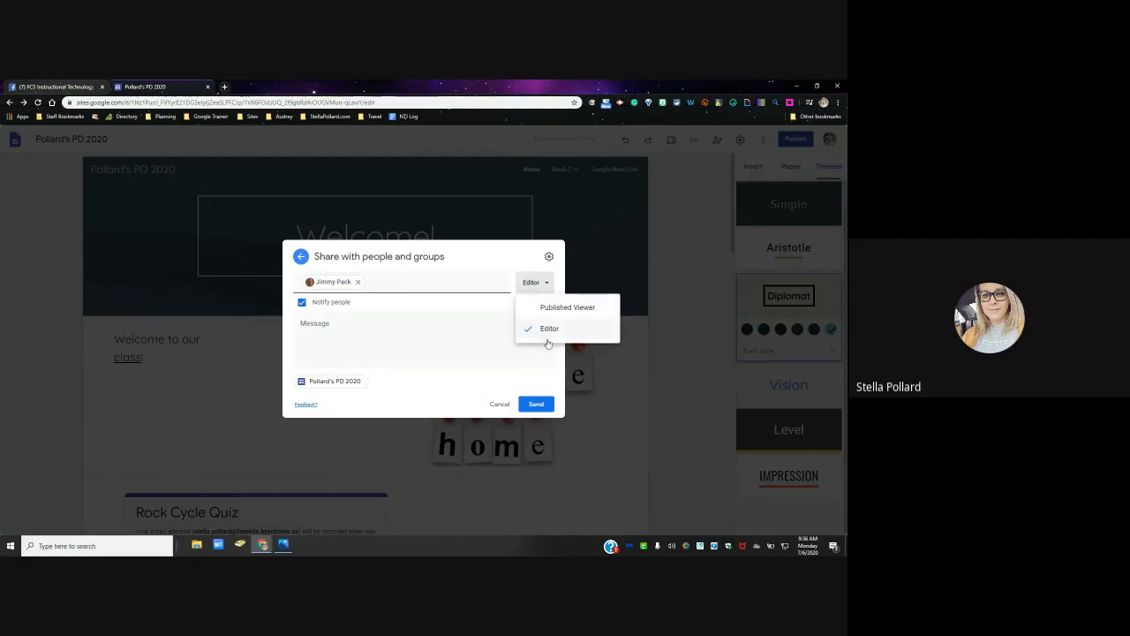
pyautogui.click(499, 403)
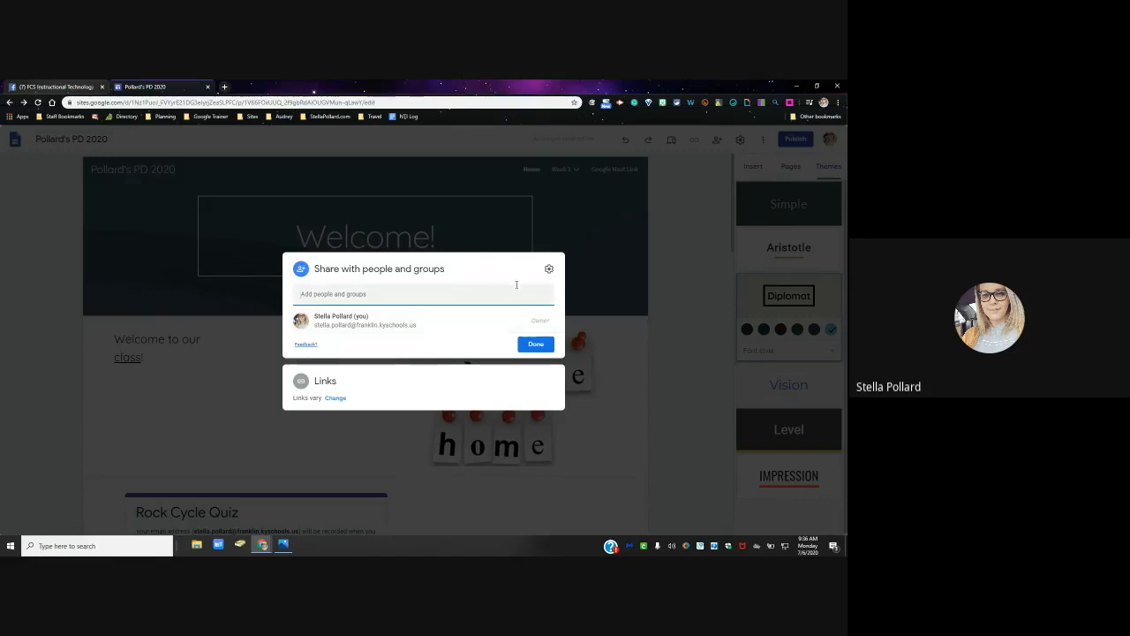
pyautogui.click(637, 289)
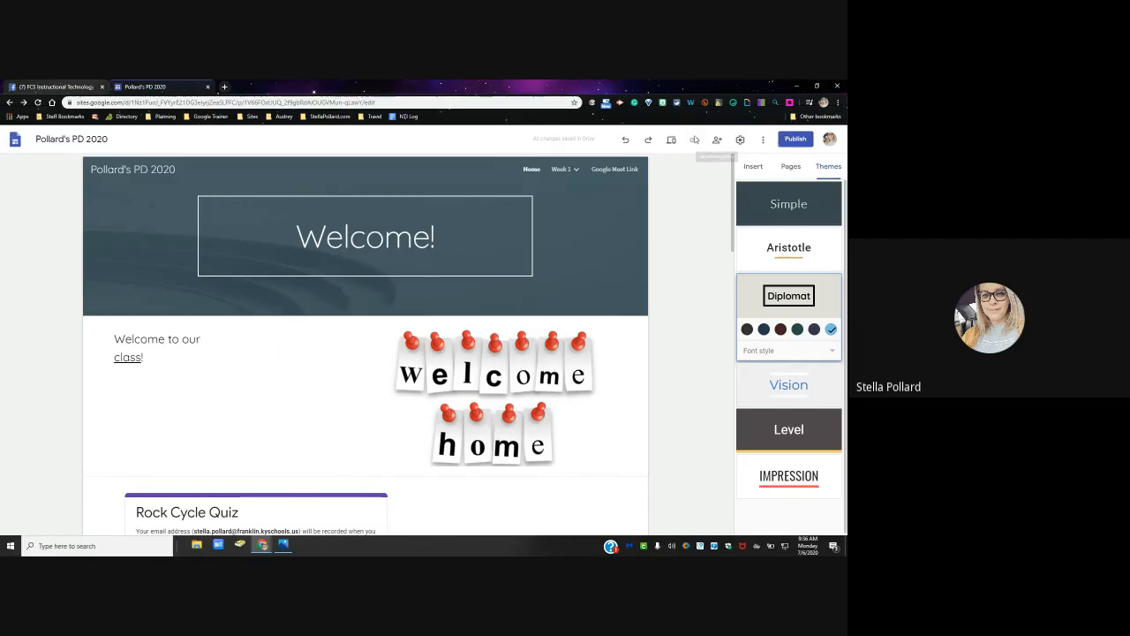
# Step: Set the site's navigation mode to Side in the site settings
pyautogui.click(741, 140)
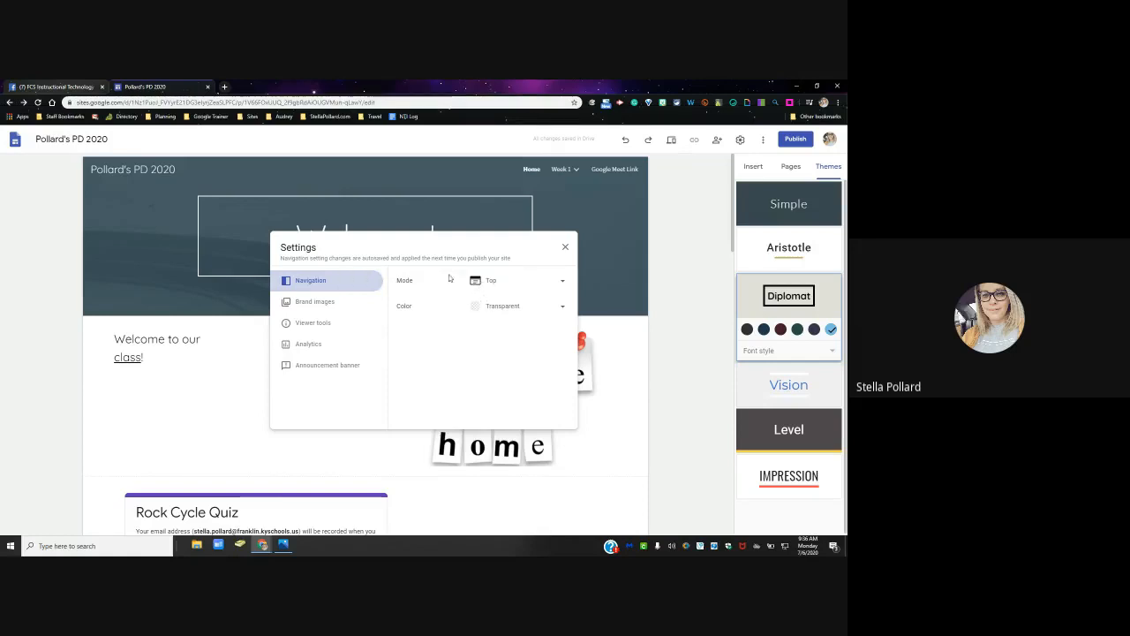
pyautogui.click(512, 286)
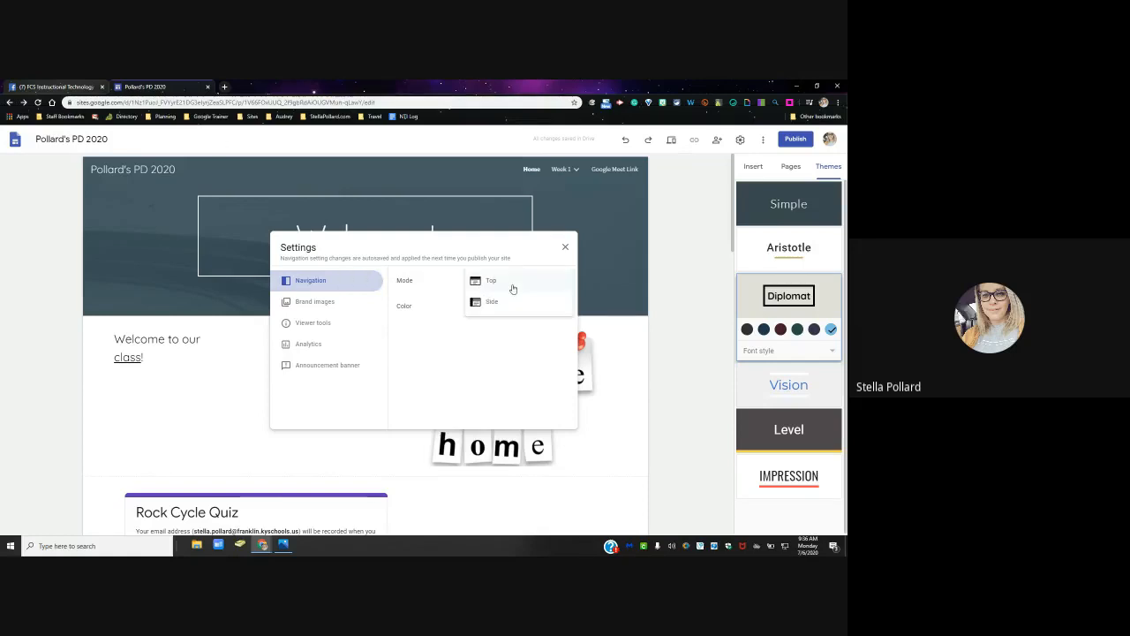
pyautogui.click(497, 305)
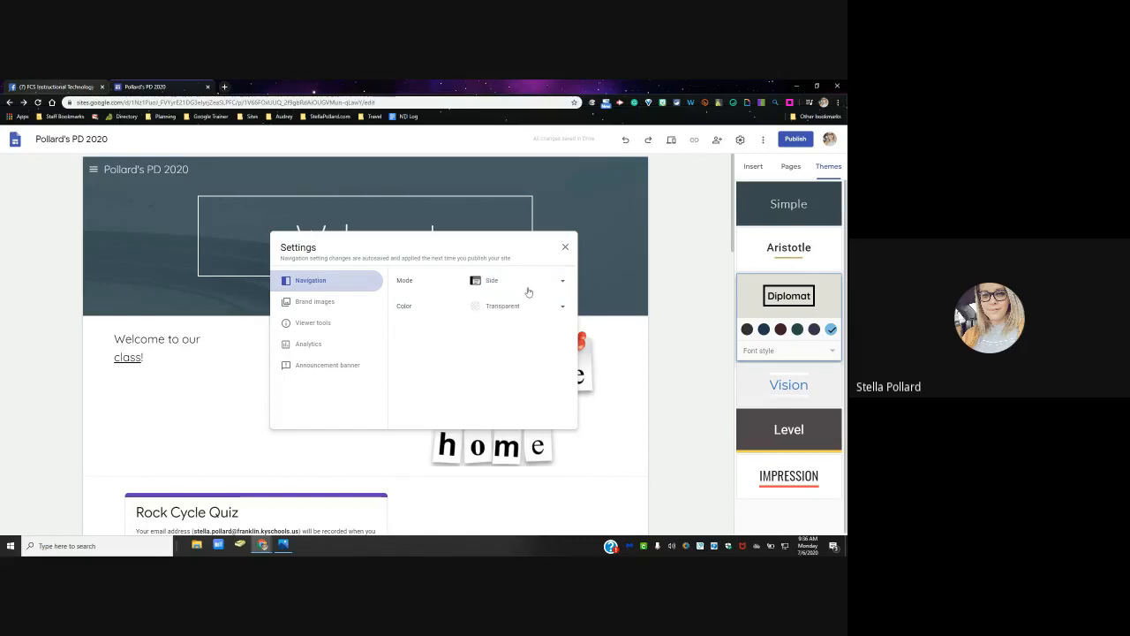
# Step: Close the site settings and examine the Home page's side navigation menu by expanding and collapsing it
pyautogui.click(565, 247)
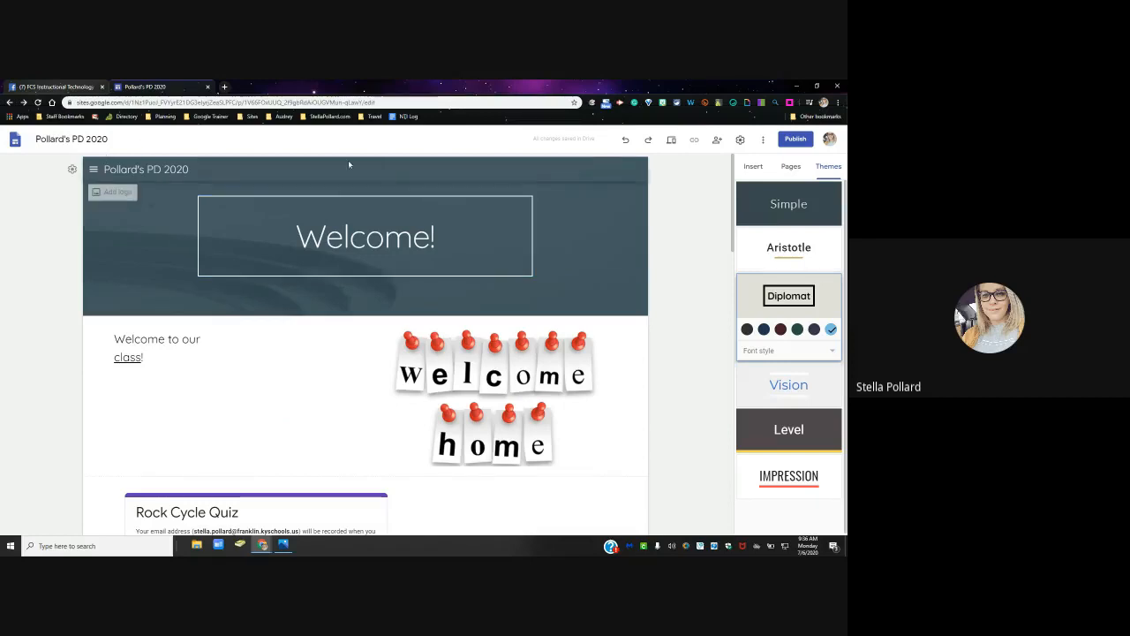
pyautogui.click(91, 169)
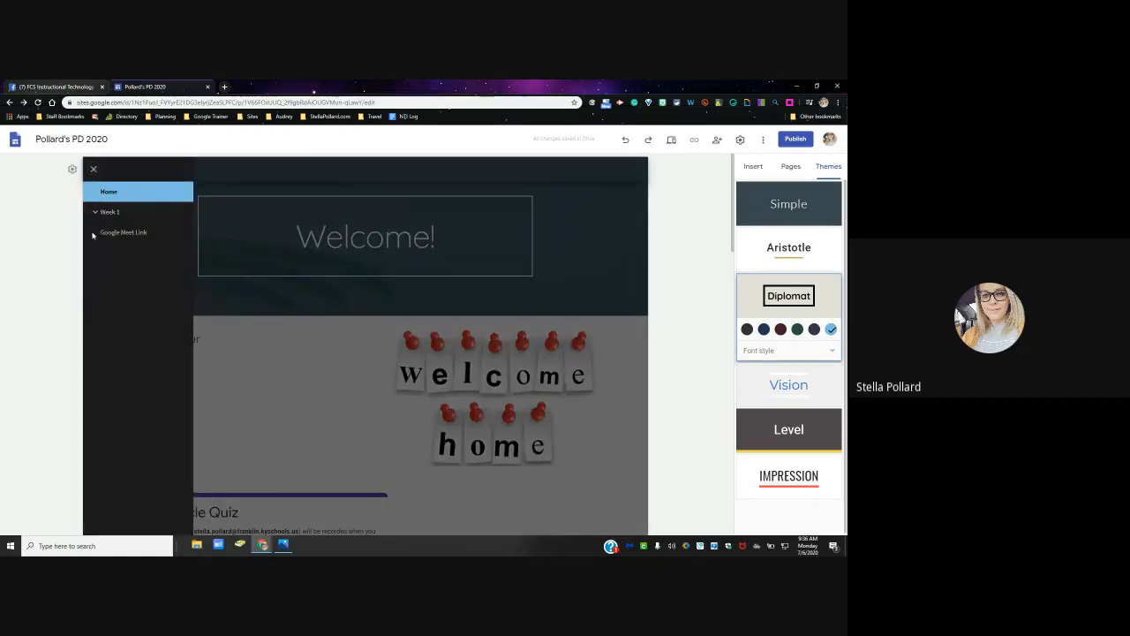
pyautogui.click(94, 169)
pyautogui.click(94, 169)
pyautogui.scroll(-3, 111, 398)
pyautogui.scroll(2, 154, 274)
pyautogui.click(93, 169)
# Step: Set the site's navigation color to Black in the site settings
pyautogui.click(739, 140)
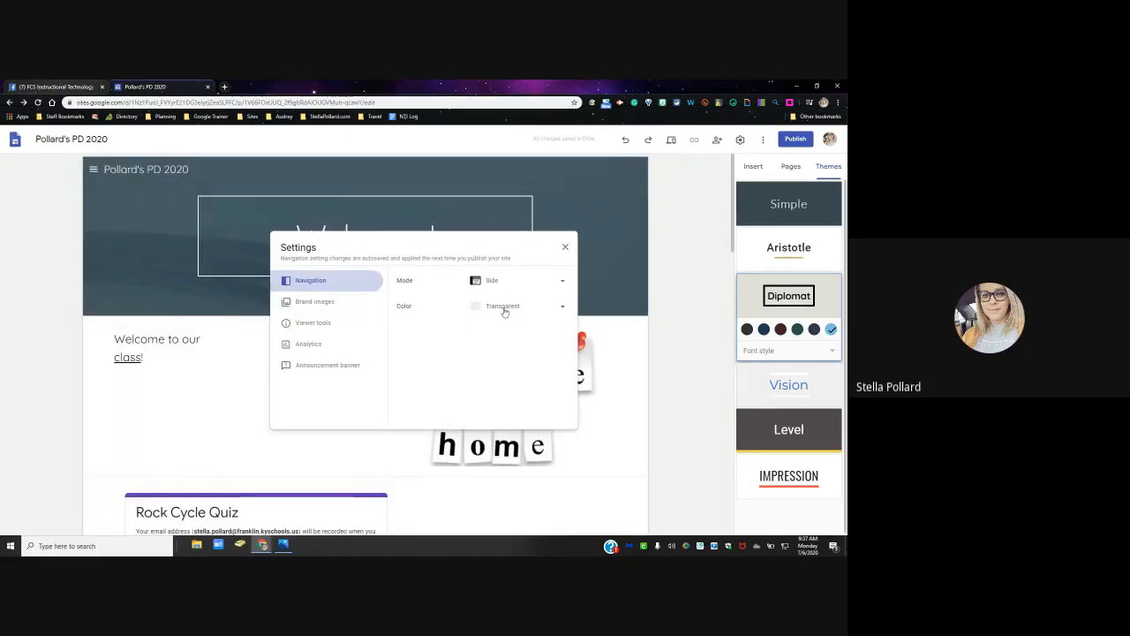
pyautogui.click(555, 307)
pyautogui.click(564, 316)
pyautogui.click(553, 316)
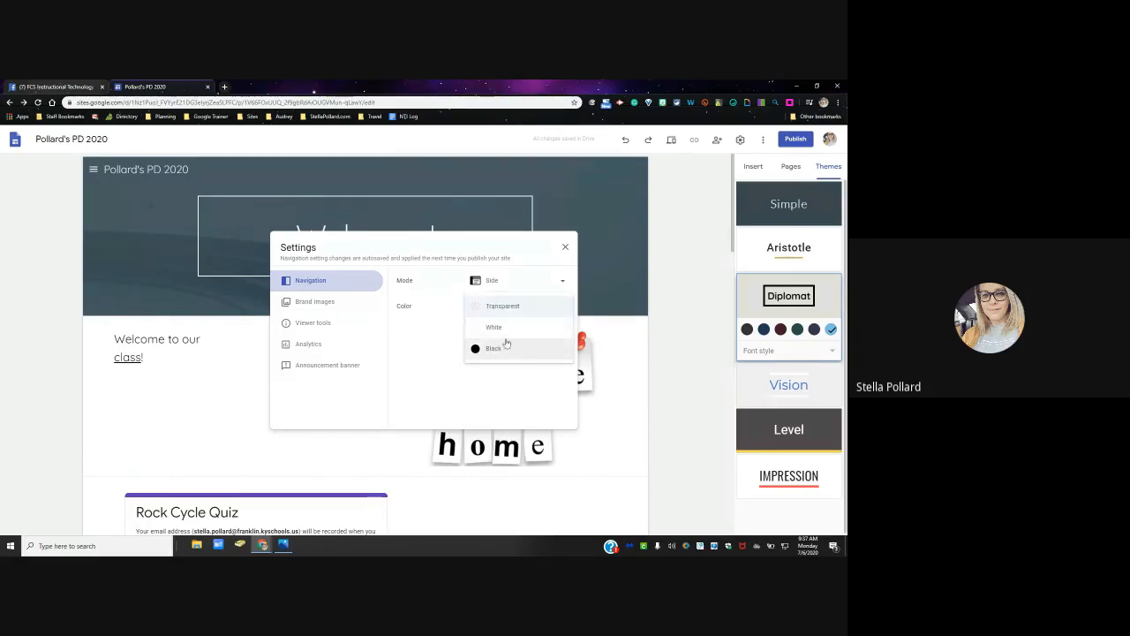
pyautogui.click(505, 348)
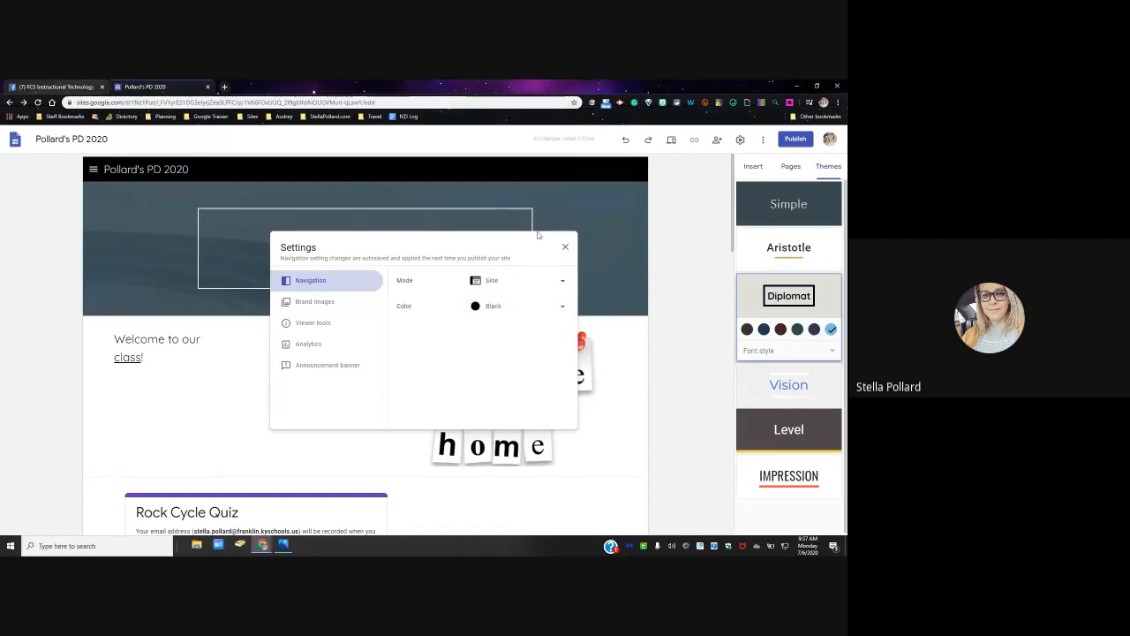
# Step: Look through the brand images, viewer tools, analytics and announcement banner sections of the site settings
pyautogui.click(325, 323)
pyautogui.click(318, 301)
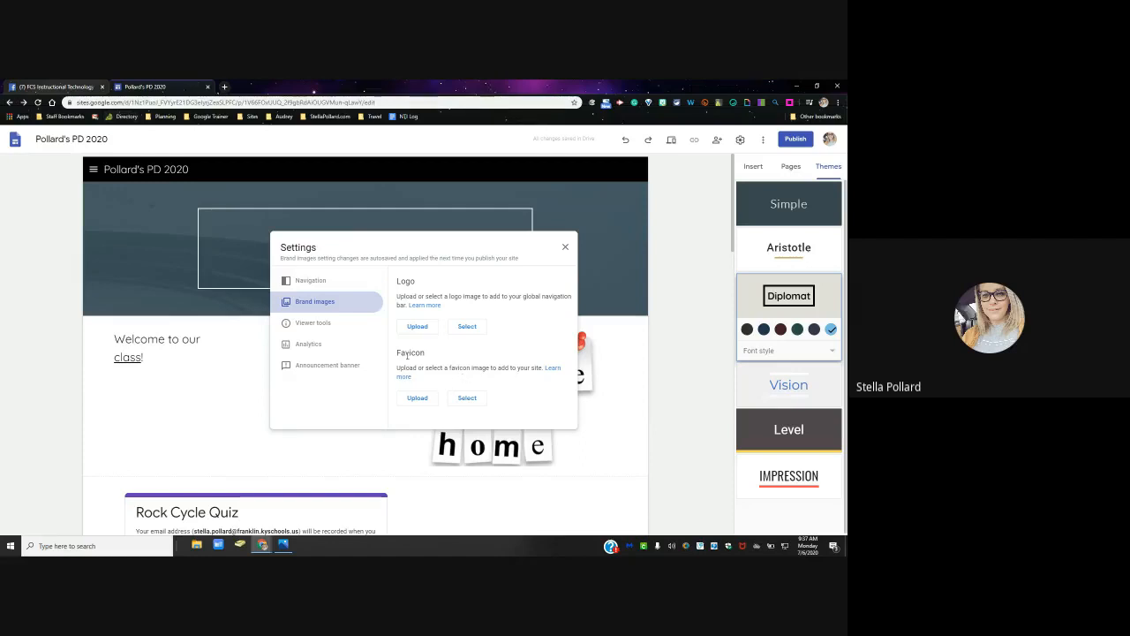
pyautogui.click(322, 324)
pyautogui.click(326, 344)
pyautogui.click(327, 365)
pyautogui.click(328, 343)
pyautogui.click(332, 326)
pyautogui.click(333, 304)
pyautogui.click(332, 283)
# Step: Show an announcement banner with the message "CHECK YOUR EMAIL" on all pages and close the site settings
pyautogui.click(335, 365)
pyautogui.click(428, 390)
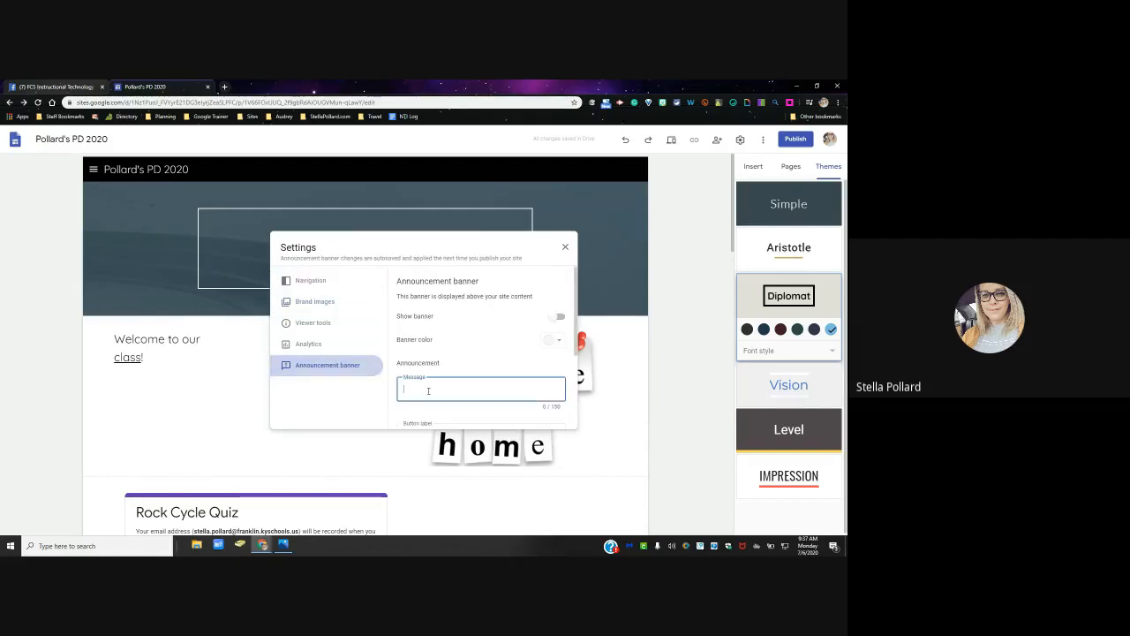
pyautogui.write('CHECK YOUR EMI')
pyautogui.write('IL')
pyautogui.scroll(-3, 509, 379)
pyautogui.scroll(3, 466, 397)
pyautogui.scroll(-1, 503, 370)
pyautogui.scroll(-3, 512, 362)
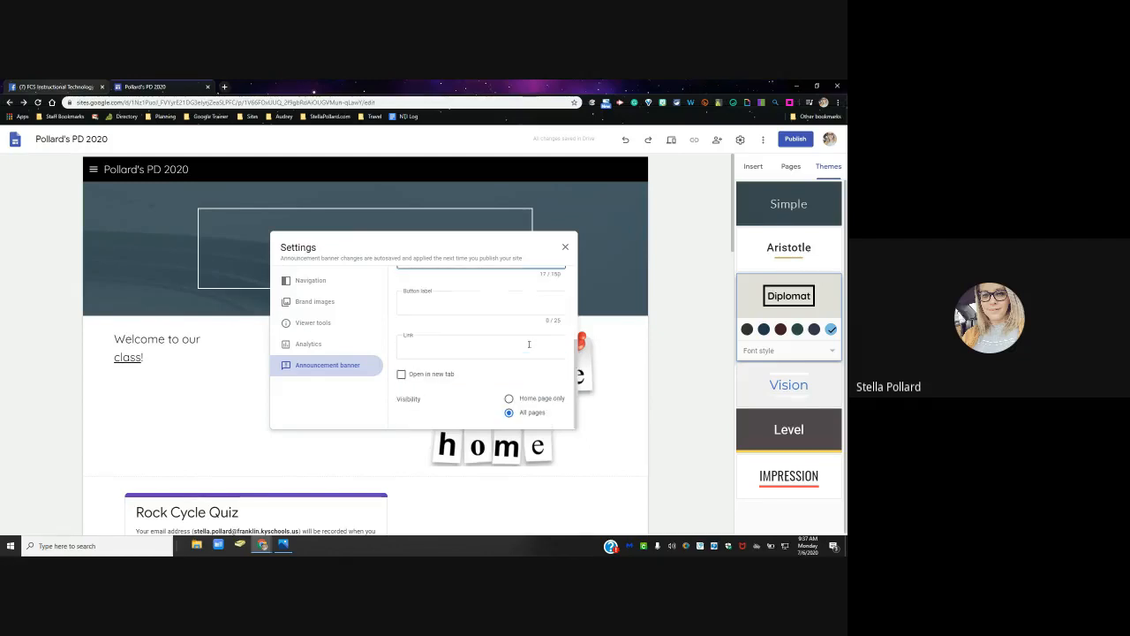
pyautogui.click(528, 341)
pyautogui.scroll(3, 527, 342)
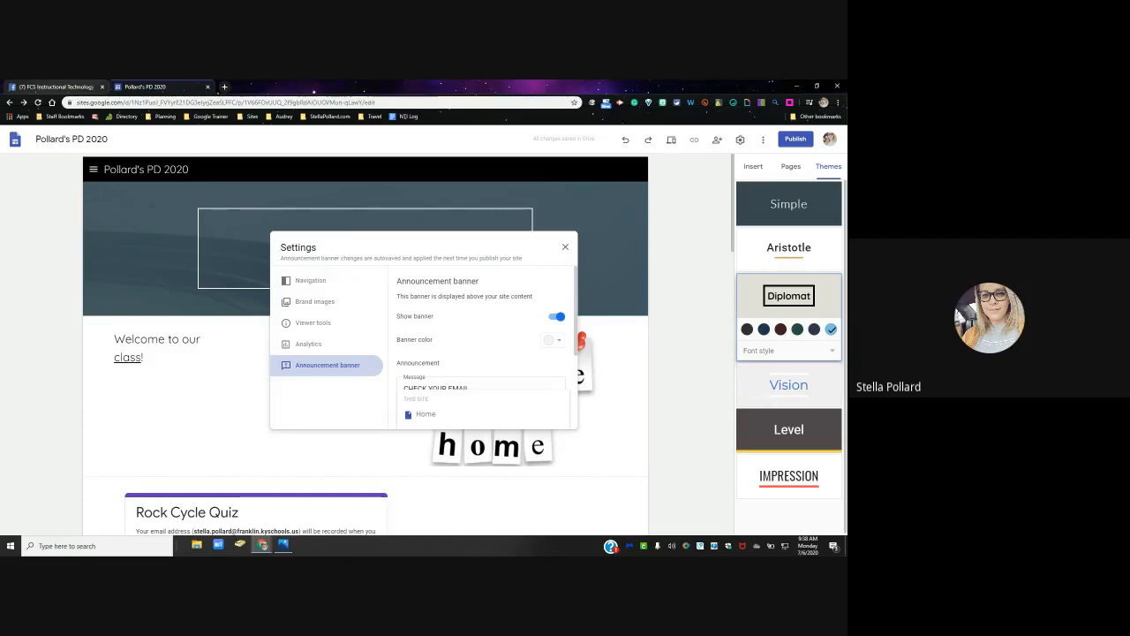
pyautogui.hotkey('alt', 'Tab')
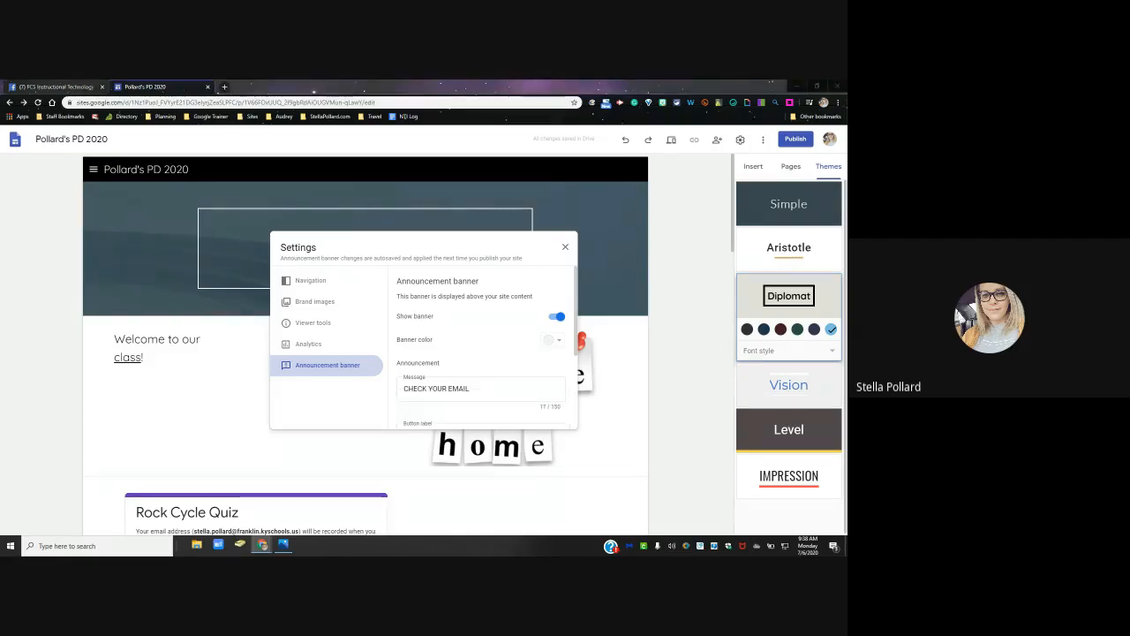
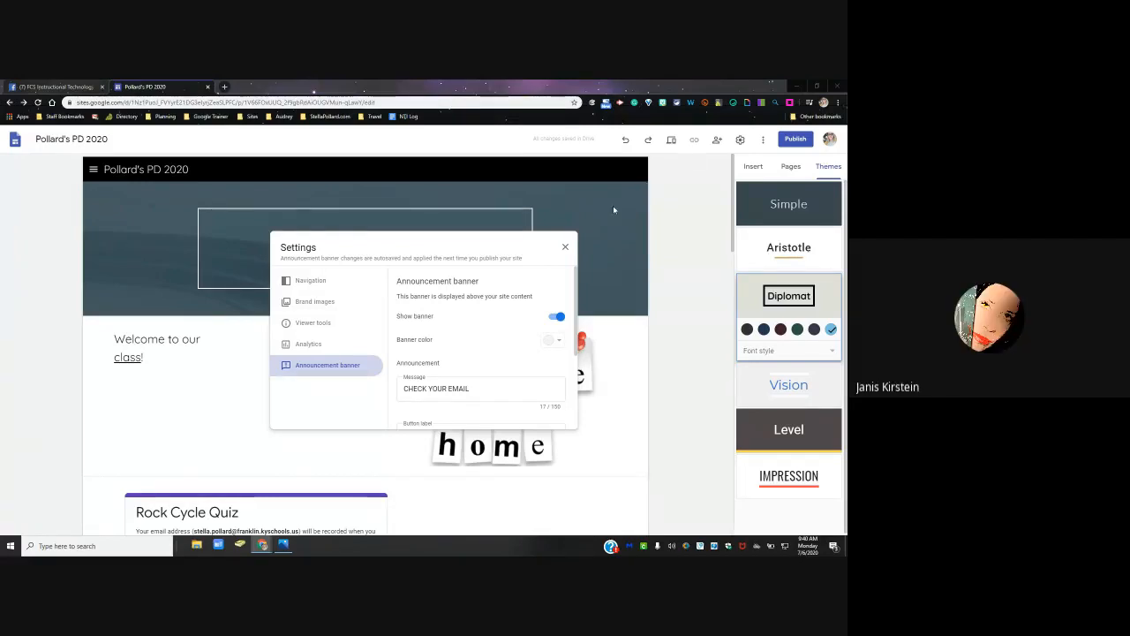
pyautogui.click(565, 248)
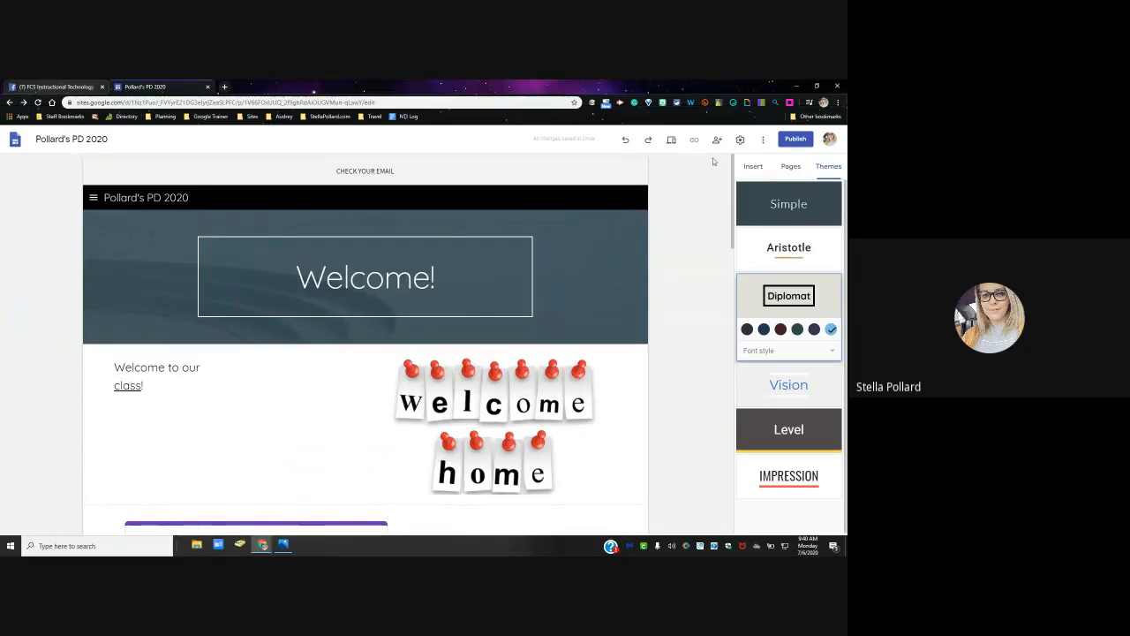
pyautogui.click(763, 140)
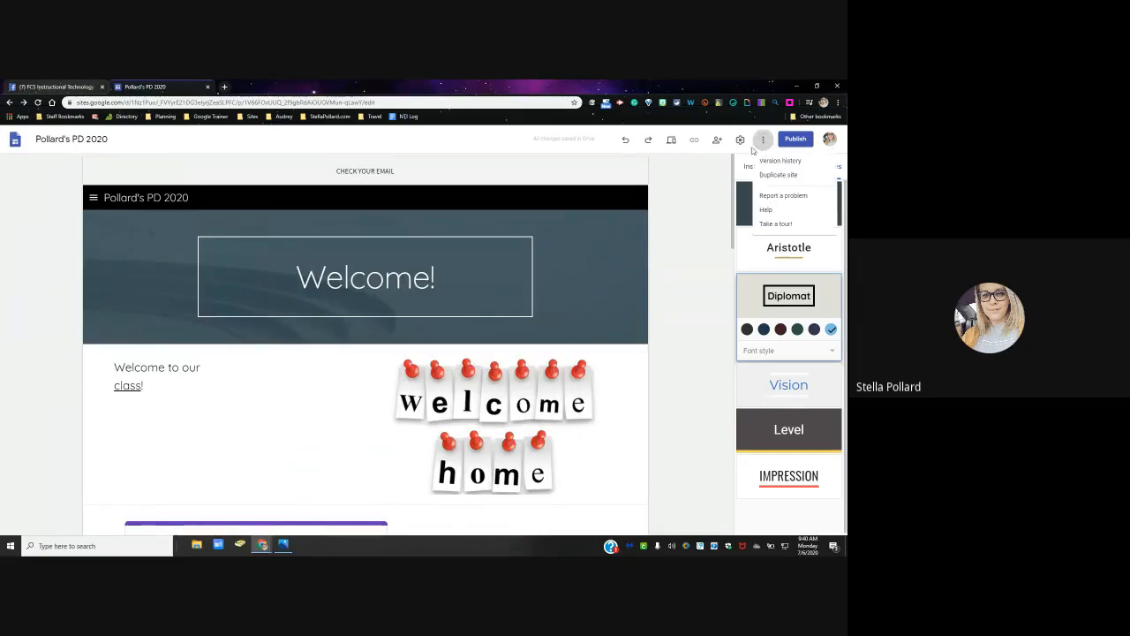
pyautogui.click(740, 142)
pyautogui.click(739, 141)
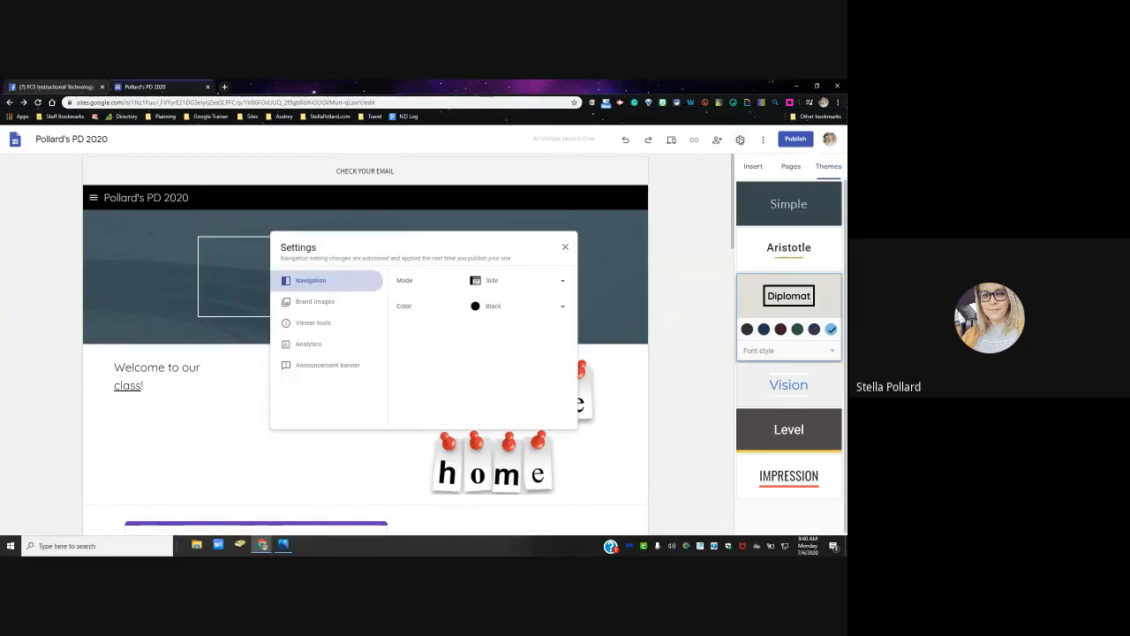
pyautogui.click(565, 247)
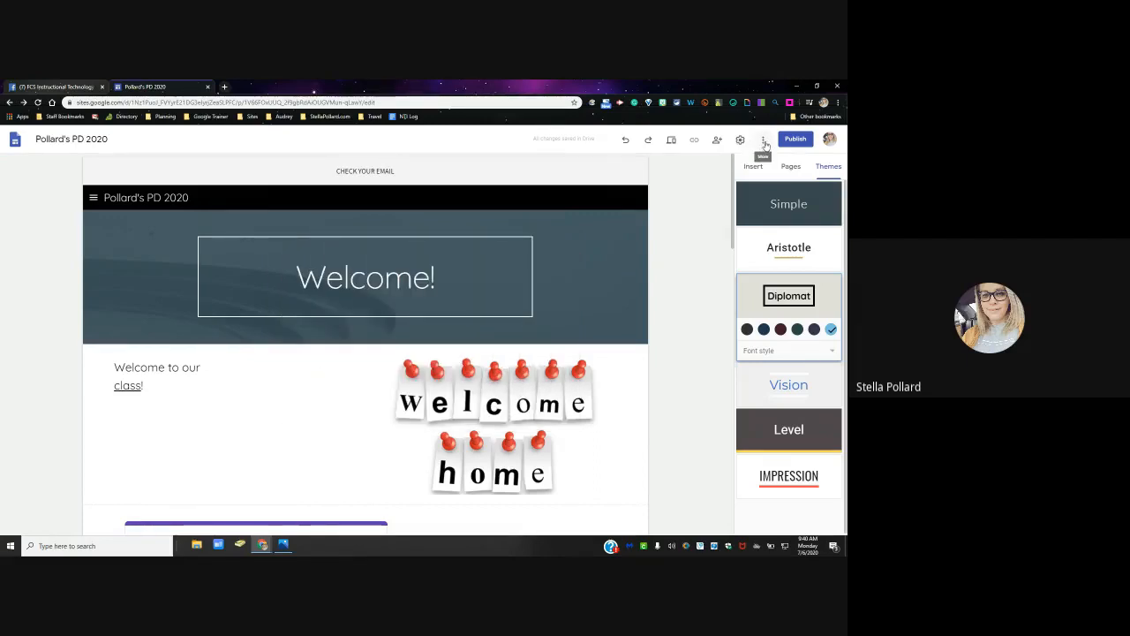
# Step: Restore the site to the July 6, 9:19 AM version from its version history
pyautogui.click(764, 141)
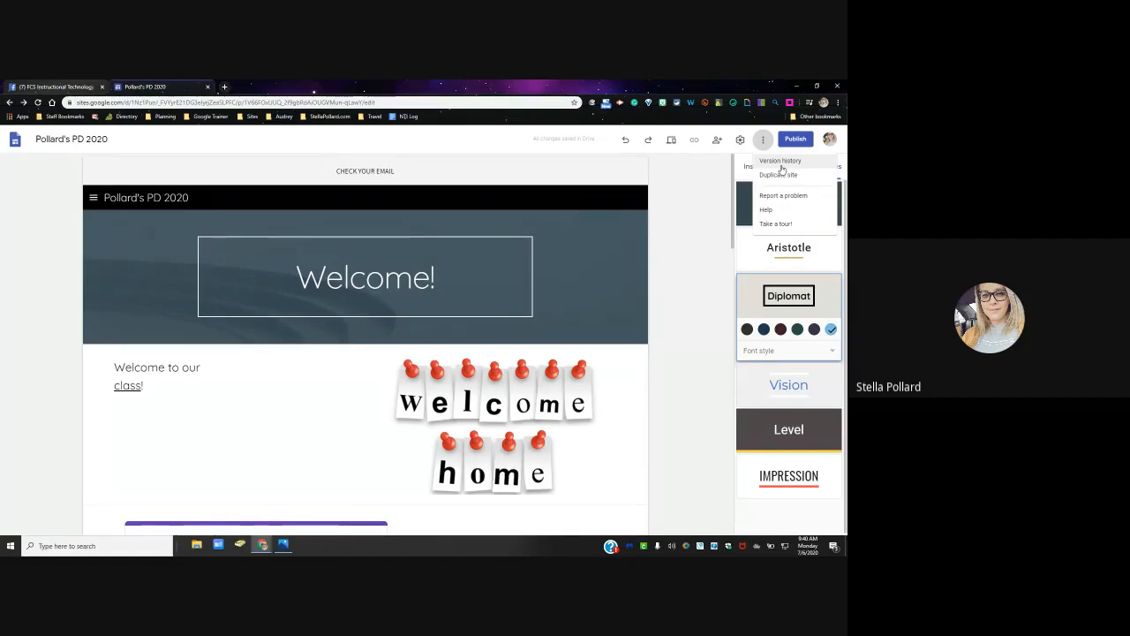
pyautogui.click(780, 161)
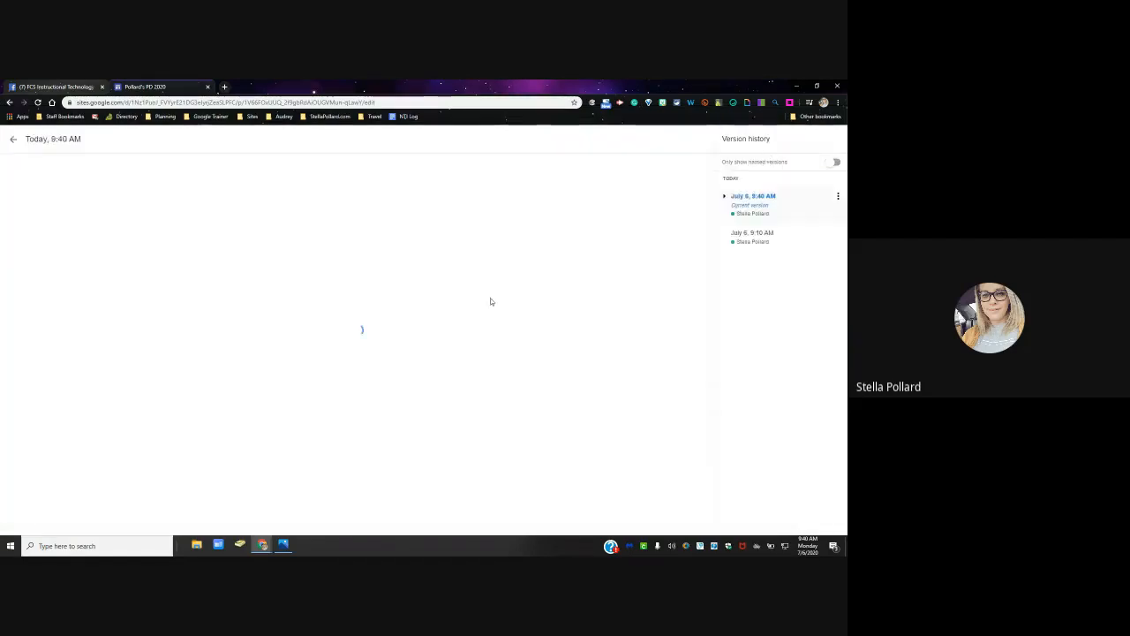
pyautogui.click(724, 196)
pyautogui.scroll(-5, 750, 415)
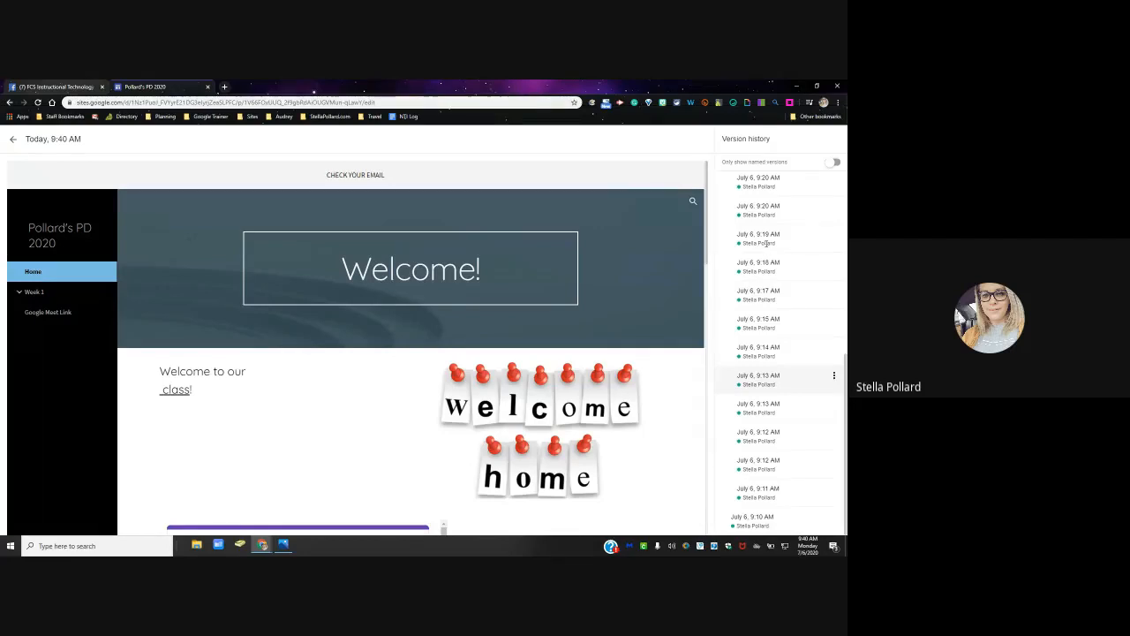
pyautogui.click(765, 243)
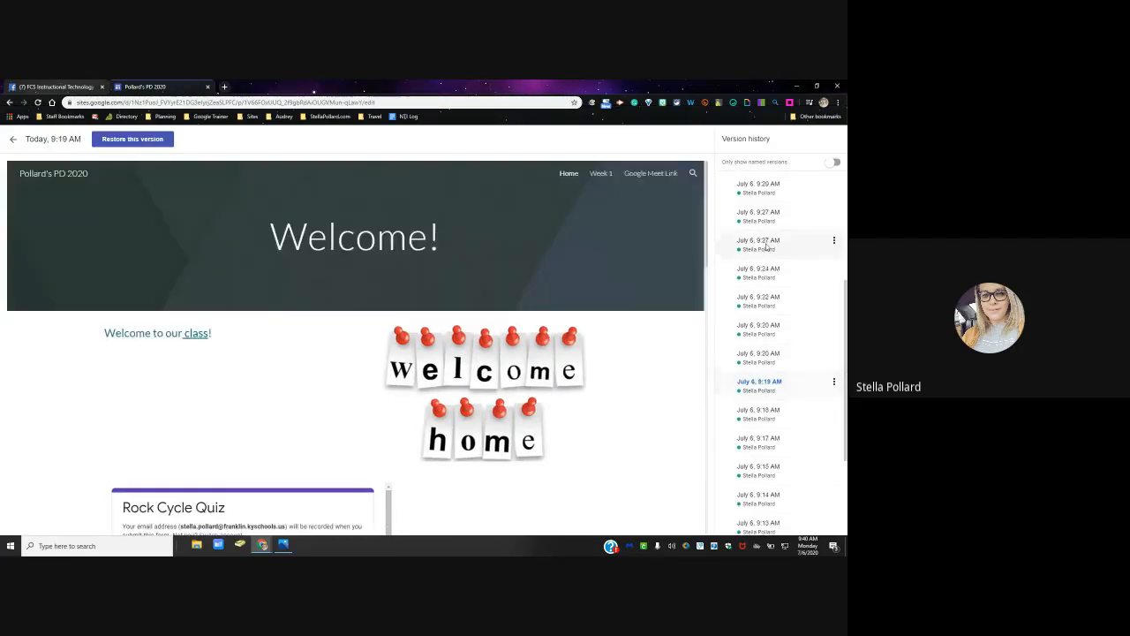
pyautogui.click(134, 139)
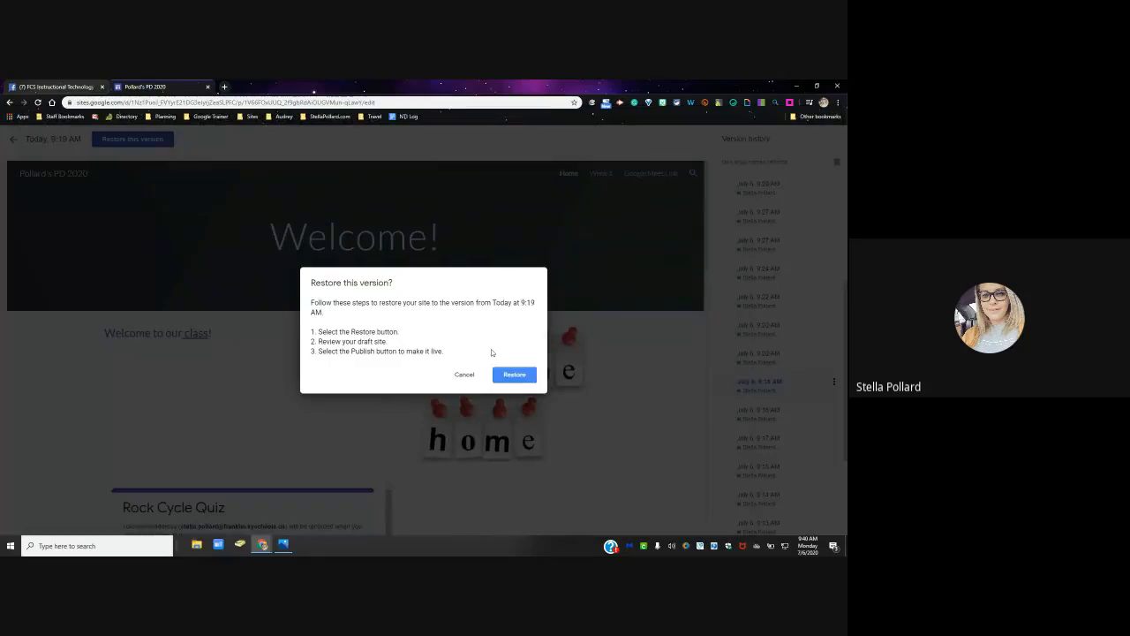
pyautogui.click(508, 375)
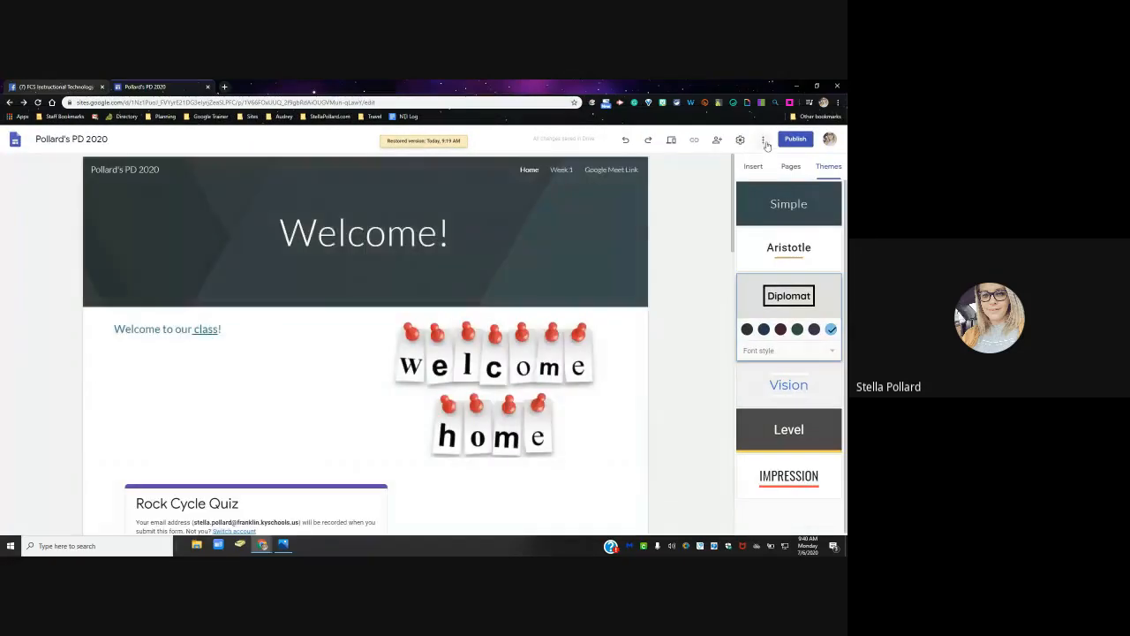
pyautogui.click(764, 141)
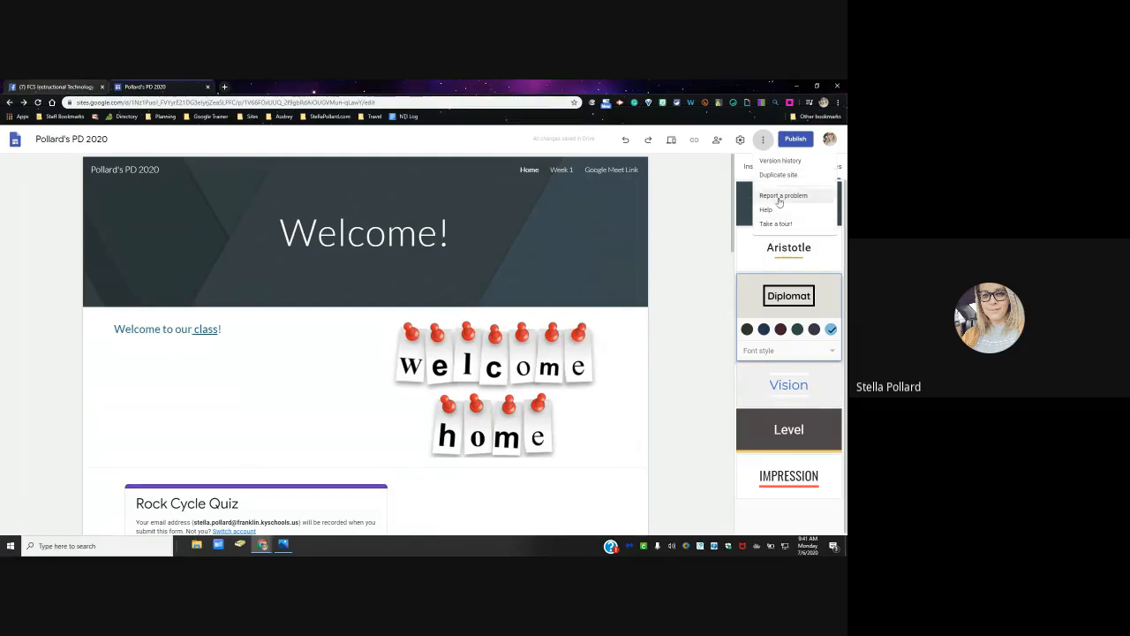
pyautogui.click(676, 265)
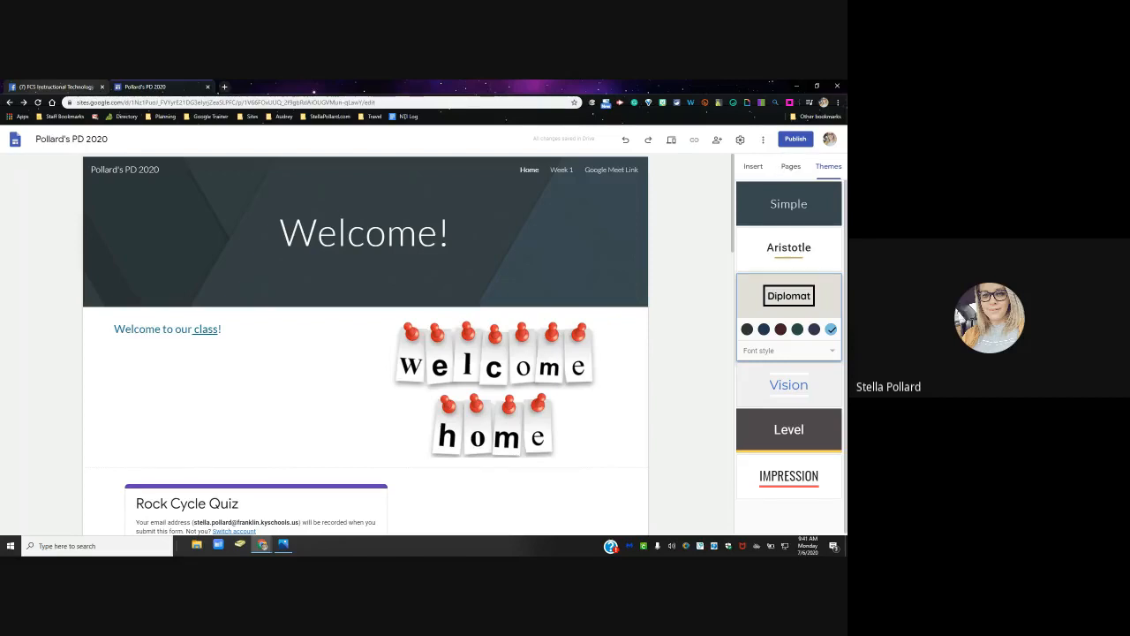
# Step: Begin publishing the site and set its web address to the owner's surname followed by 20200
pyautogui.click(794, 141)
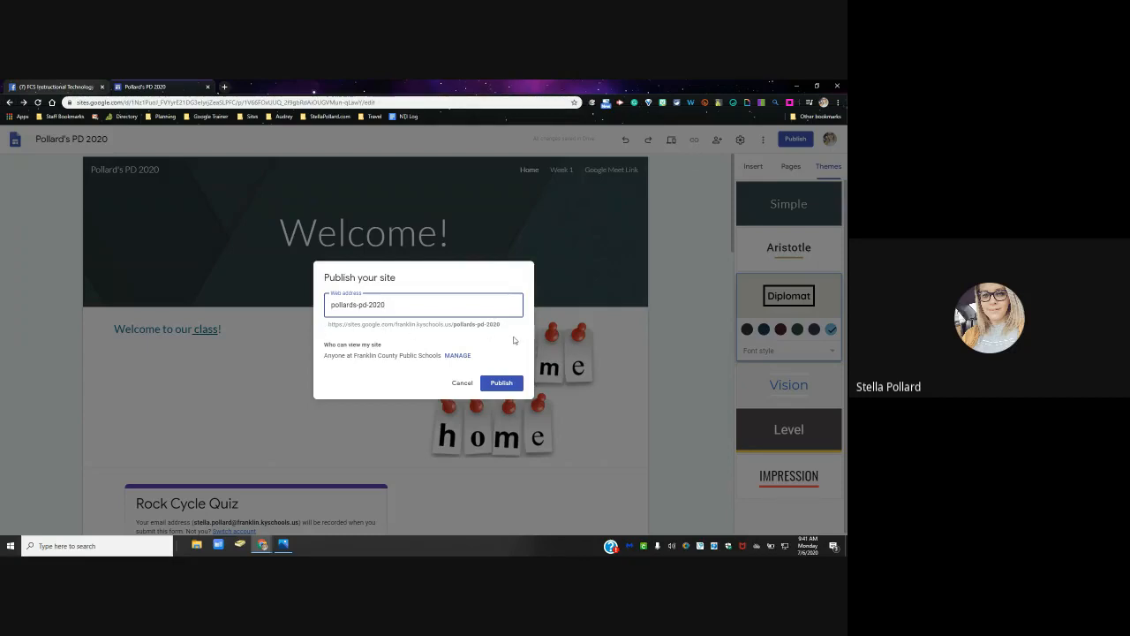
pyautogui.moveTo(415, 299); pyautogui.dragTo(331, 294)
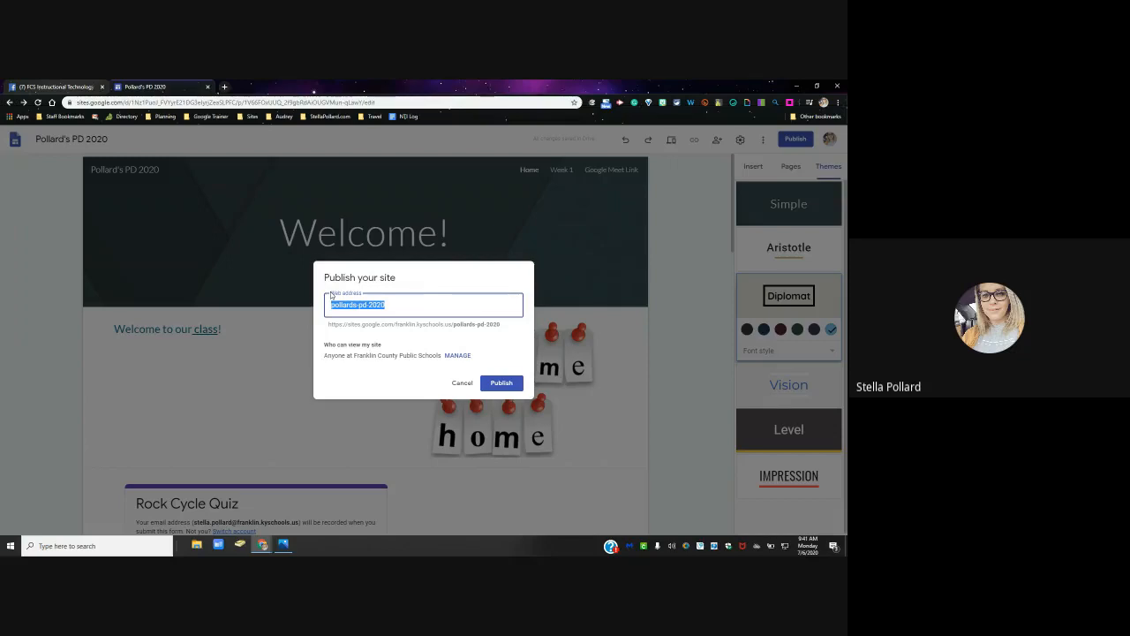
pyautogui.write('p;ollard')
pyautogui.press('BackSpace')
pyautogui.press('BackSpace')
pyautogui.press('BackSpace')
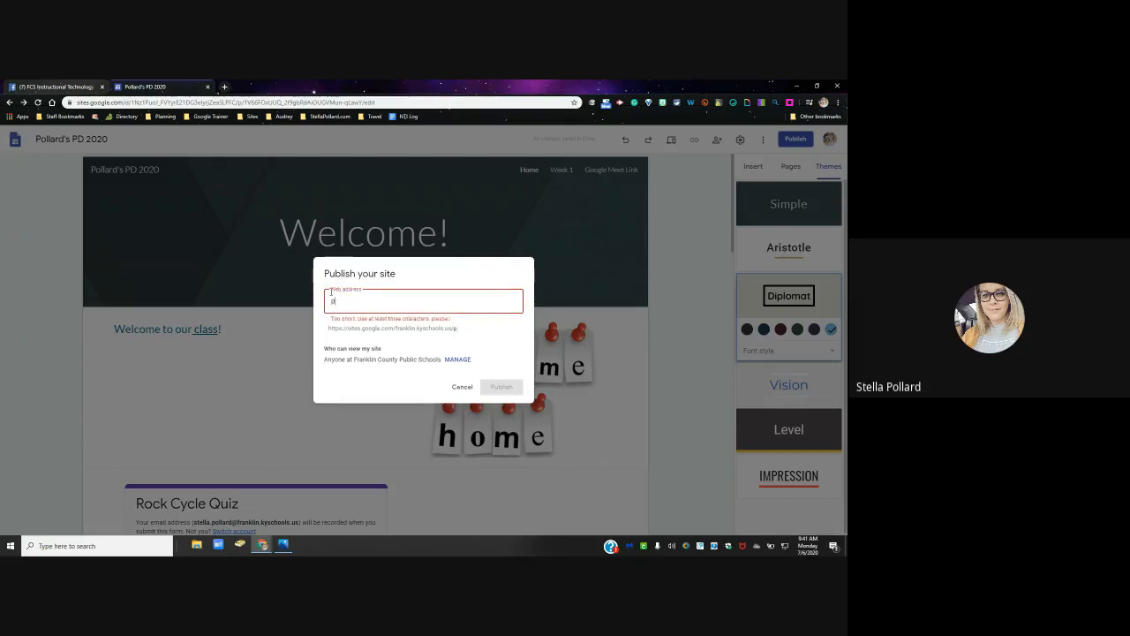
pyautogui.write('ollard2020')
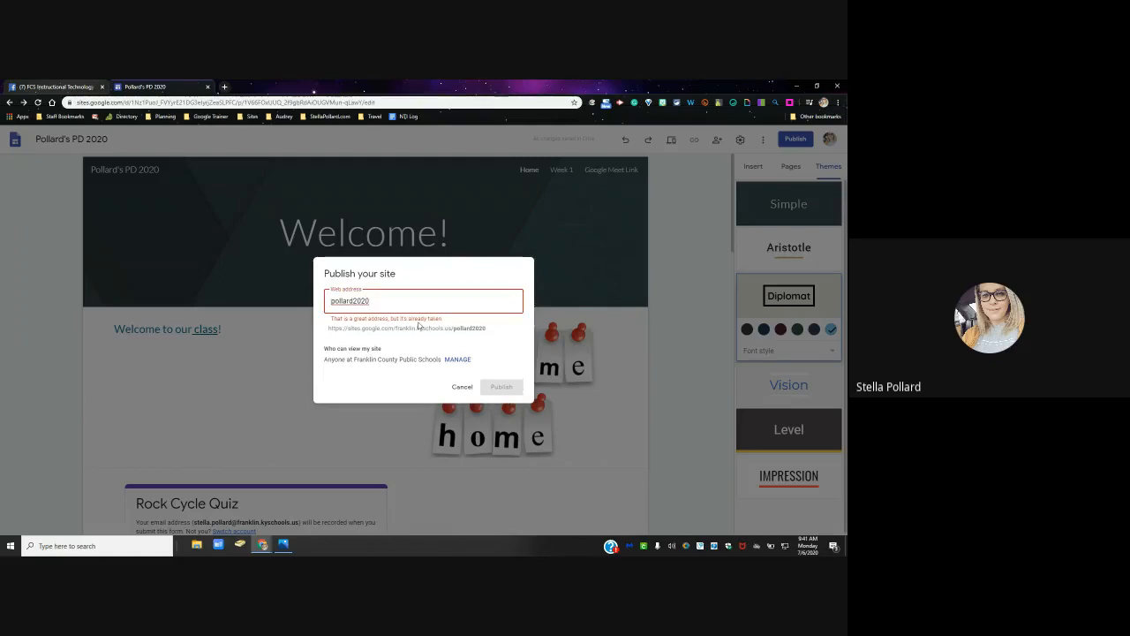
pyautogui.write('0')
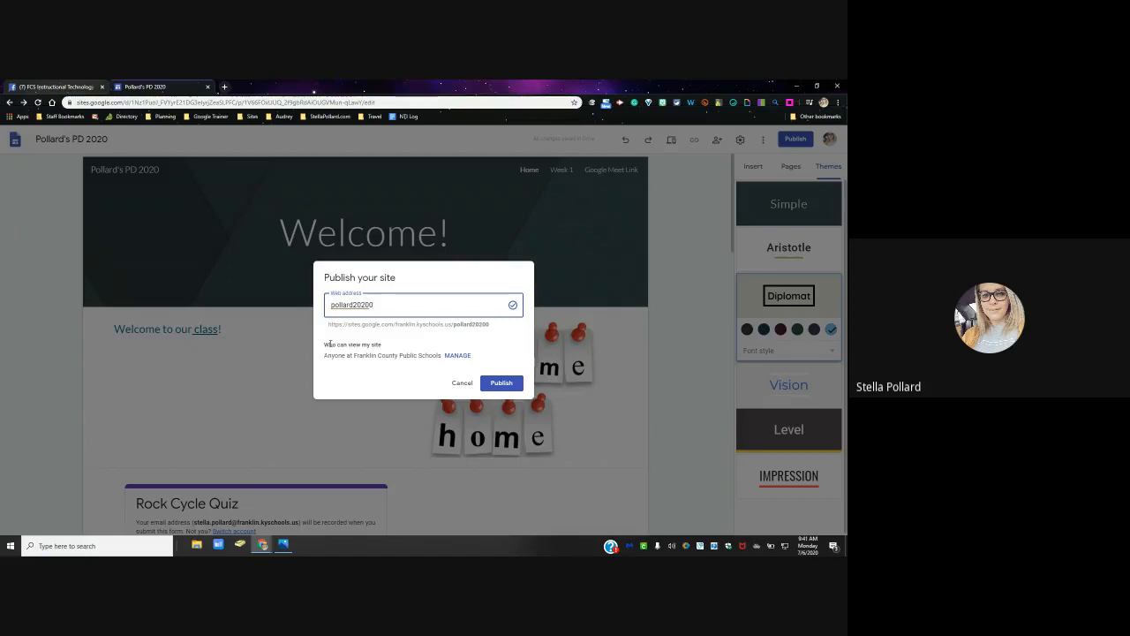
# Step: Set the published site's link access to Public, leaving the draft restricted, and return to the publishing options
pyautogui.click(456, 355)
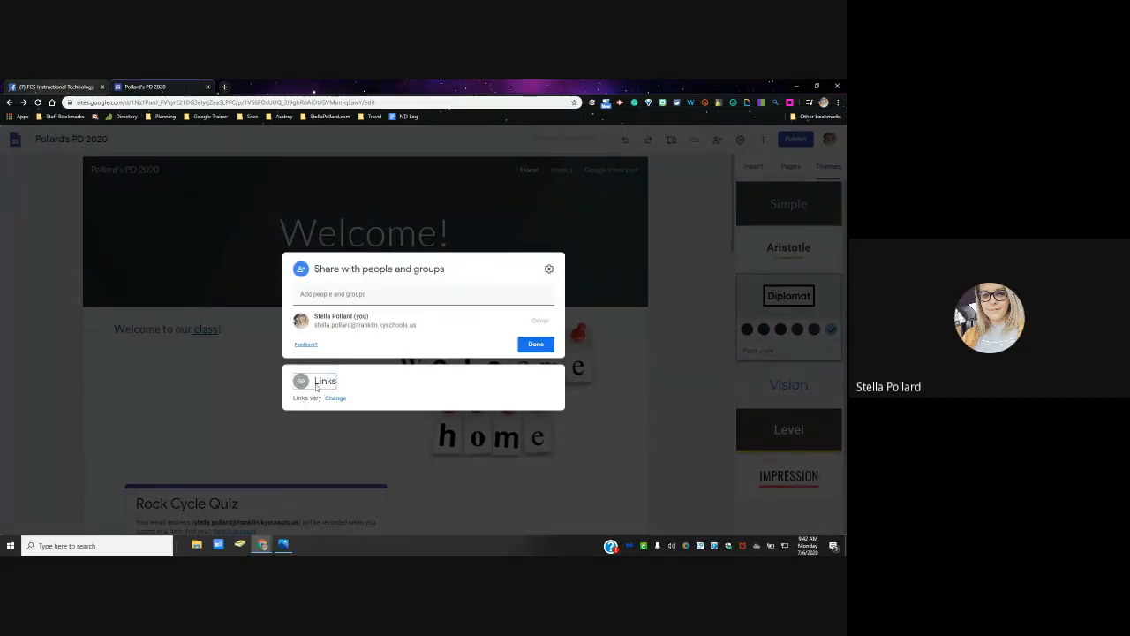
pyautogui.click(339, 398)
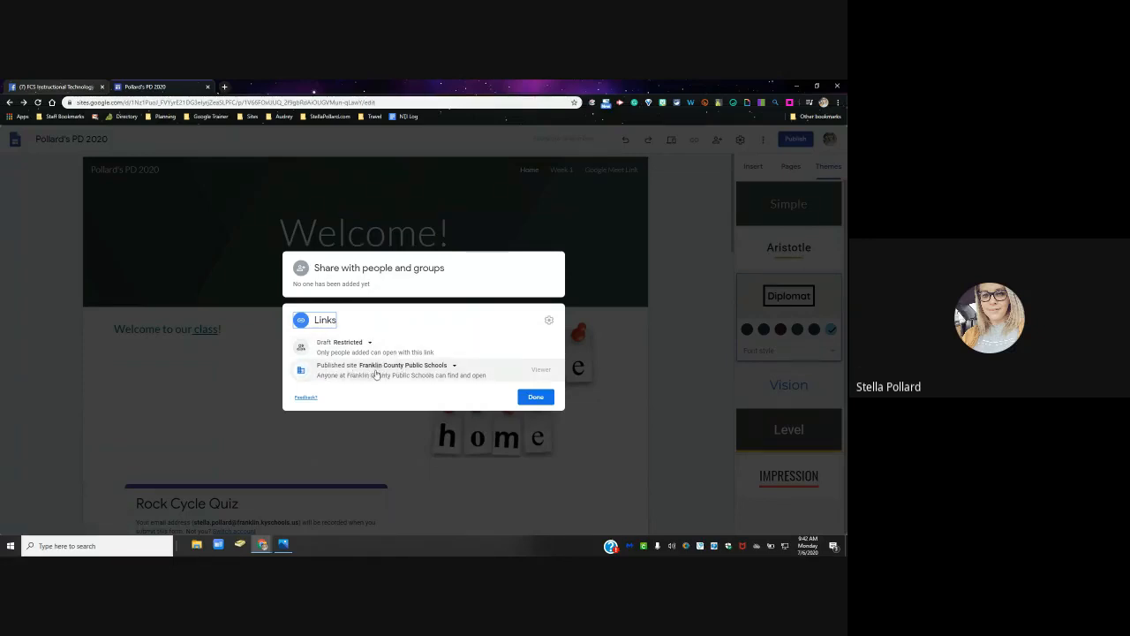
pyautogui.click(439, 365)
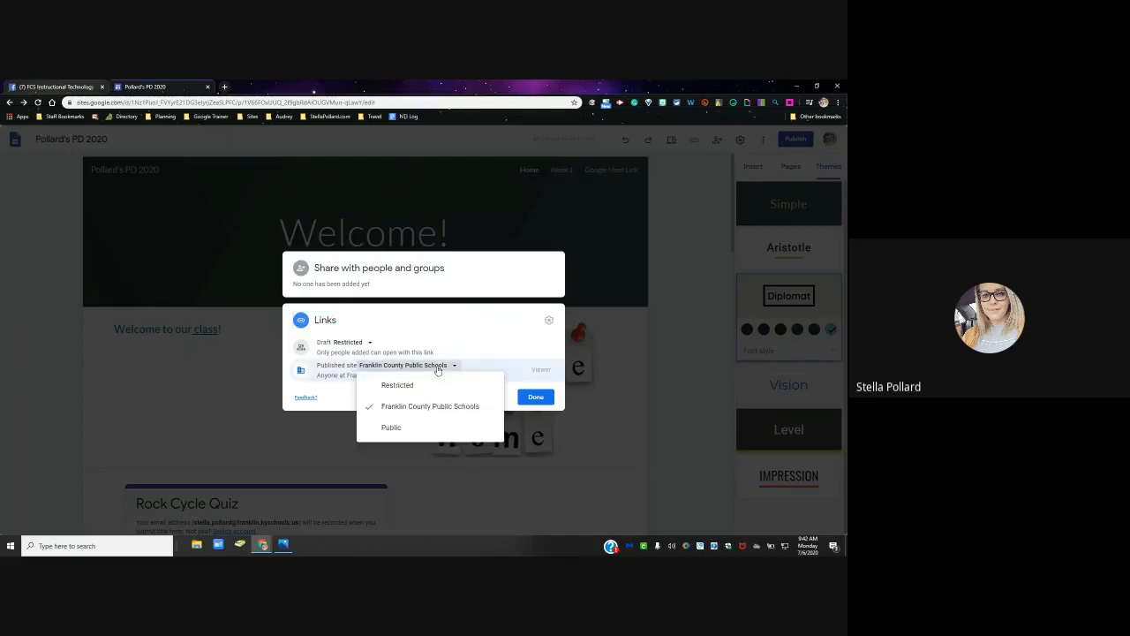
pyautogui.click(423, 426)
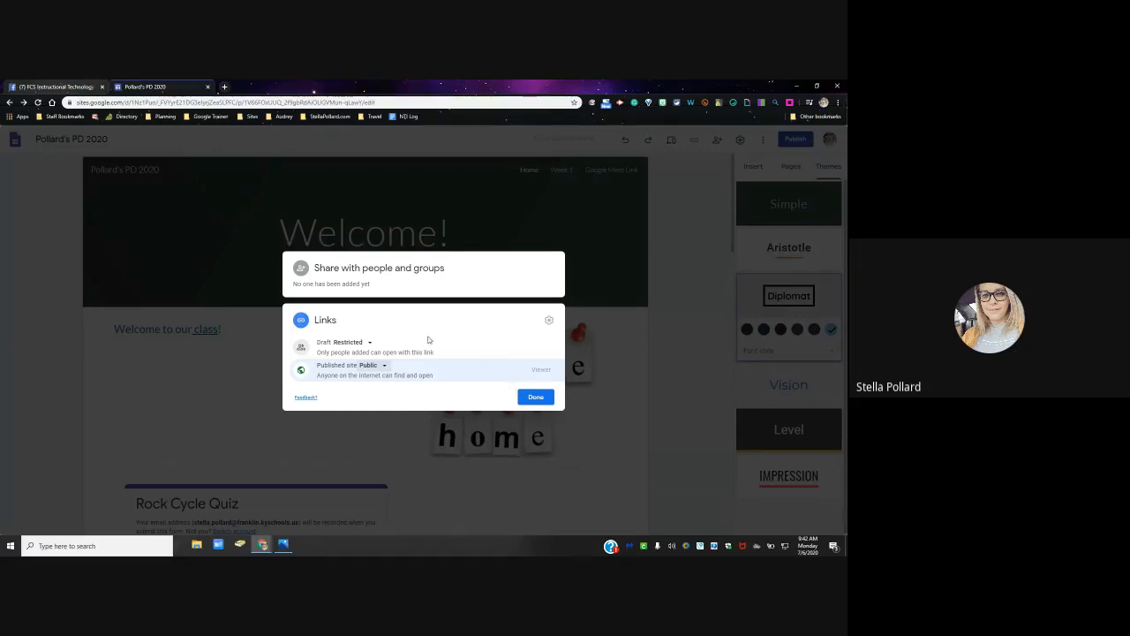
pyautogui.click(535, 397)
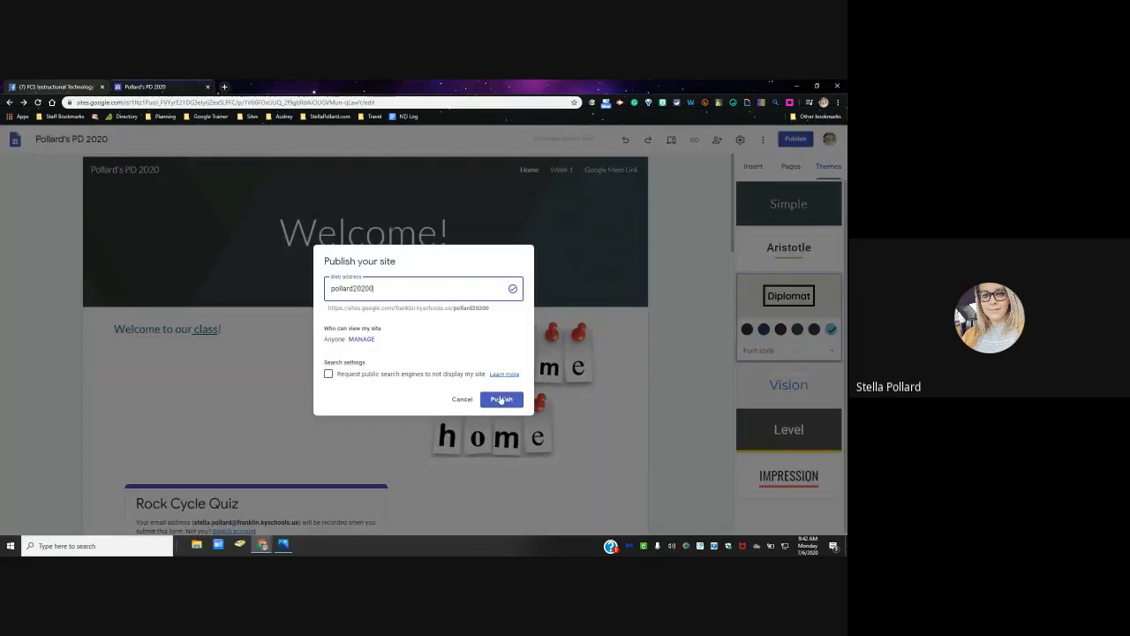
# Step: Publish the site with the chosen web address and copy its published site link
pyautogui.click(501, 399)
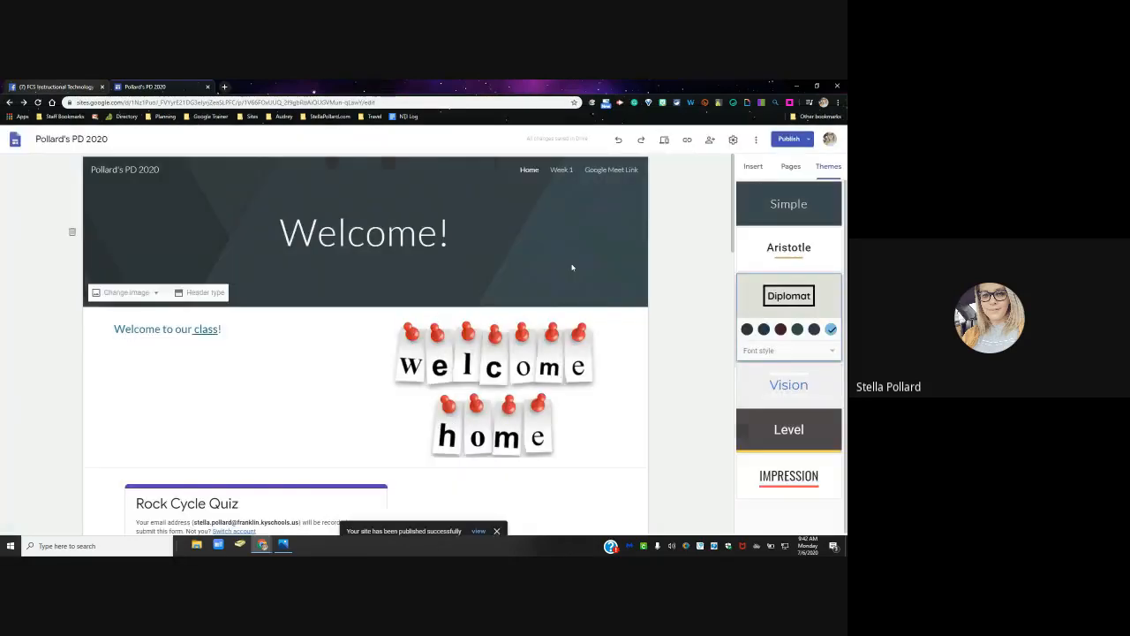
pyautogui.click(686, 141)
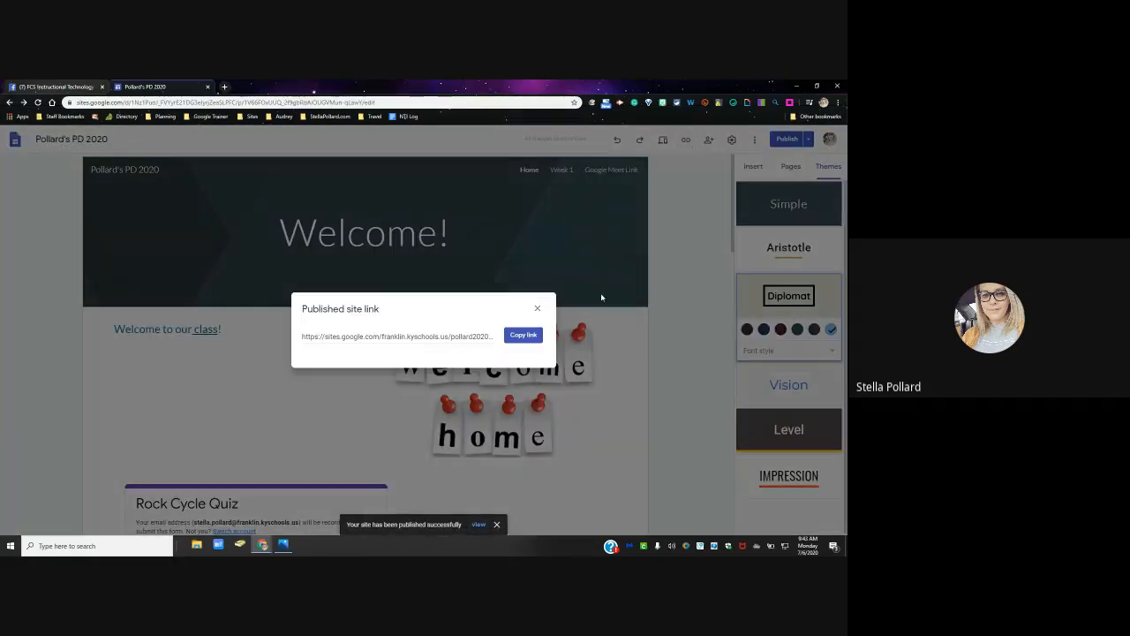
pyautogui.click(521, 336)
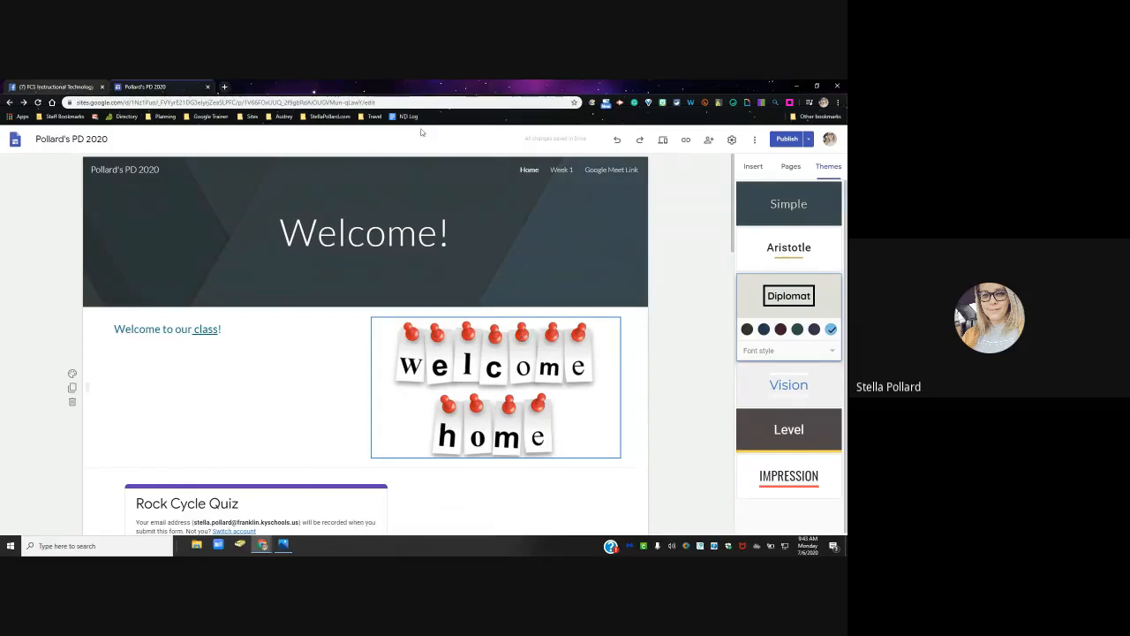
# Step: Search the web for "qr code generator" in a new tab and open the qr-code-generator.com site
pyautogui.click(224, 87)
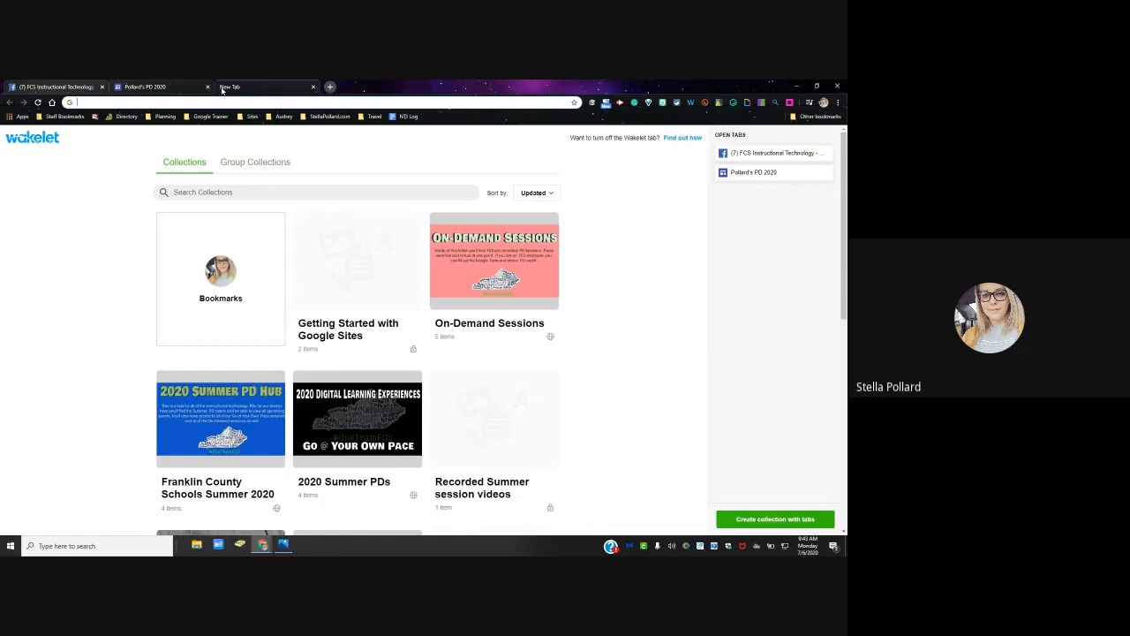
pyautogui.write('gr')
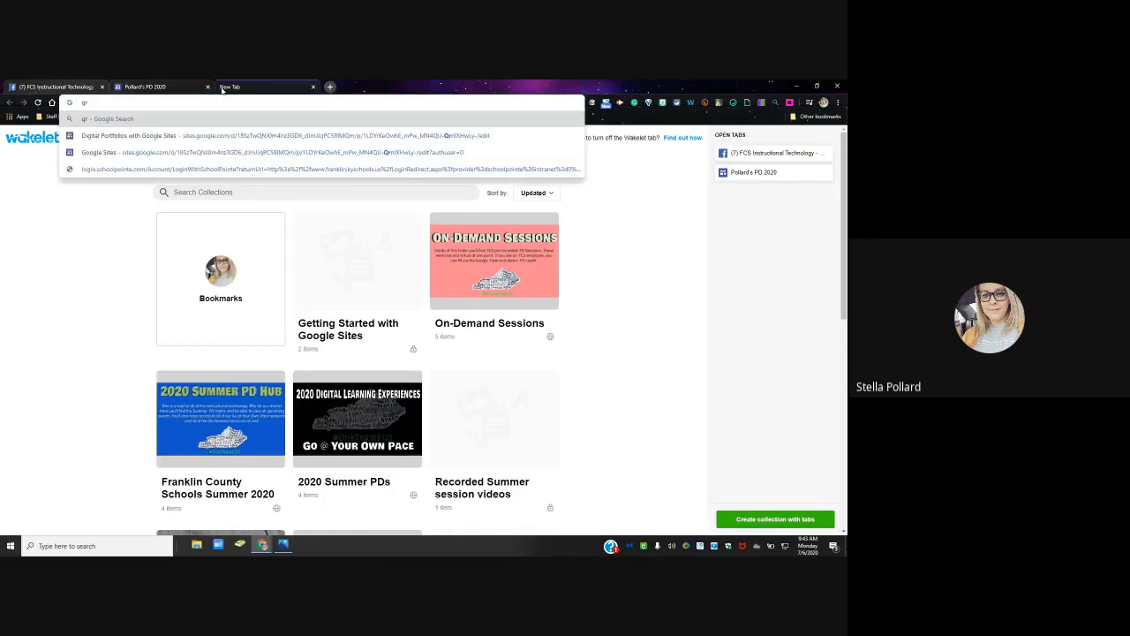
pyautogui.write(' code generator')
pyautogui.press('Return')
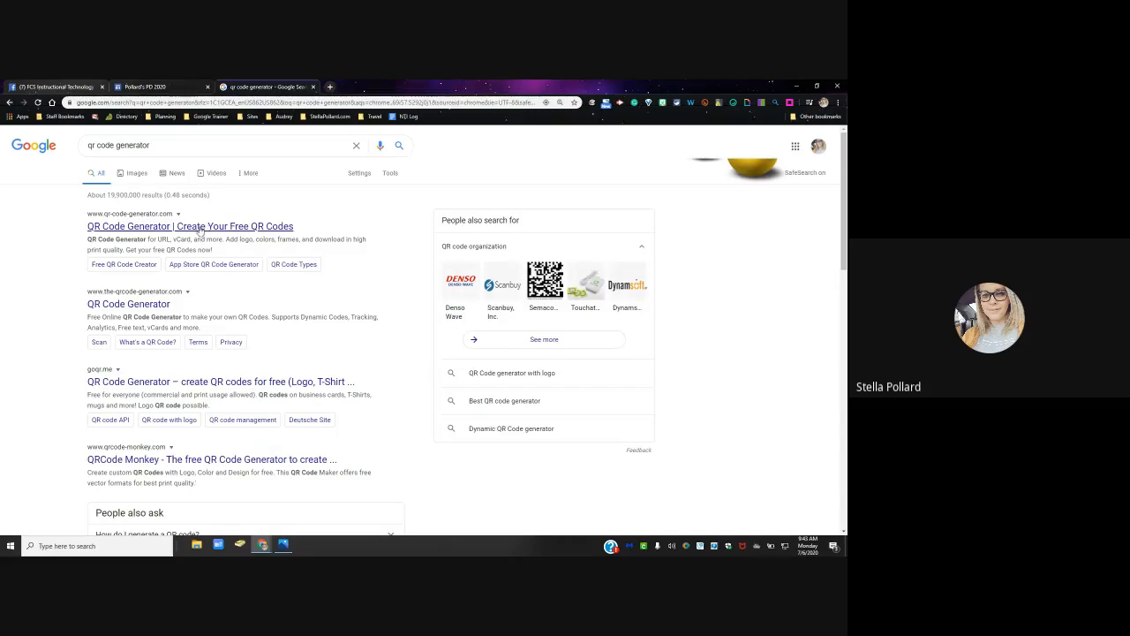
pyautogui.click(172, 229)
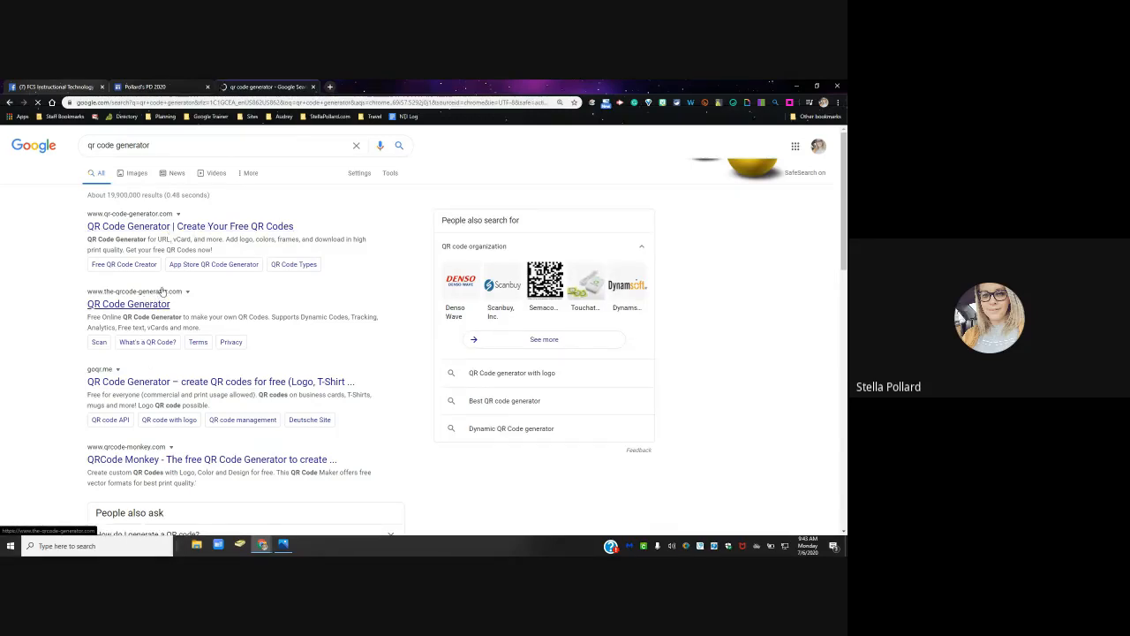
pyautogui.click(156, 229)
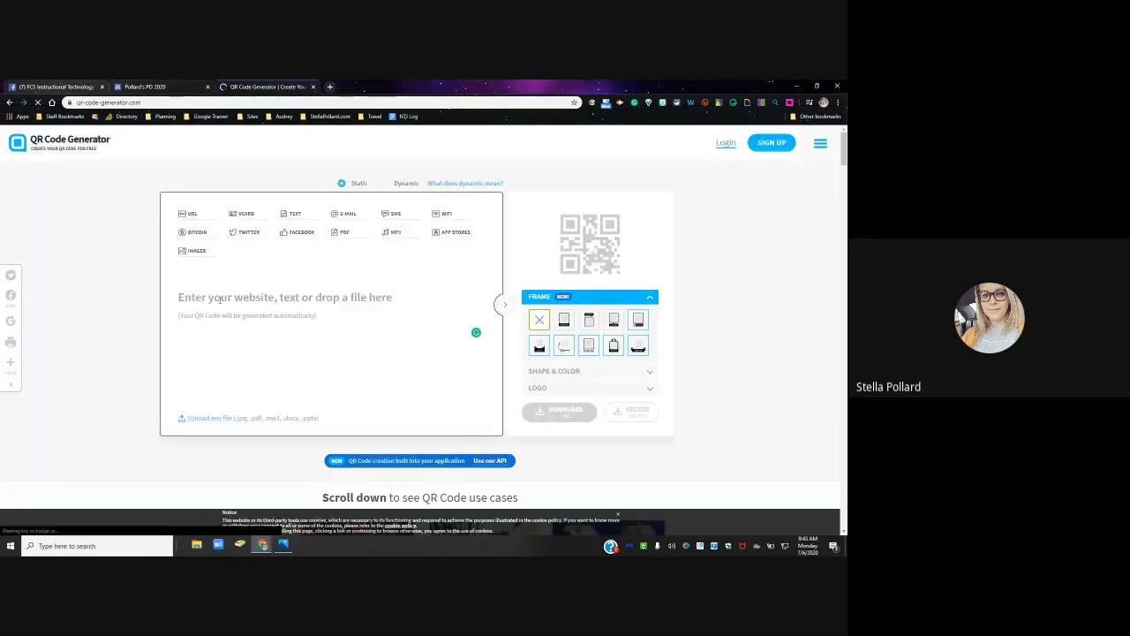
# Step: Generate a QR code from the copied published site link and close the generator page
pyautogui.rightClick(220, 299)
pyautogui.click(245, 368)
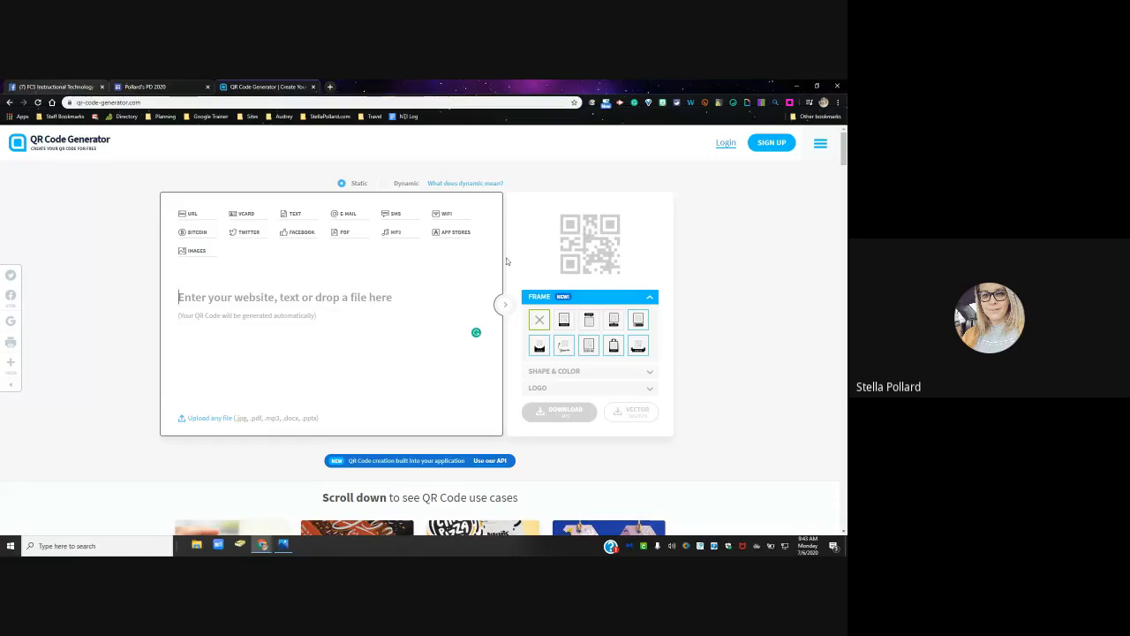
pyautogui.hotkey('ctrl', 'v')
pyautogui.rightClick(601, 232)
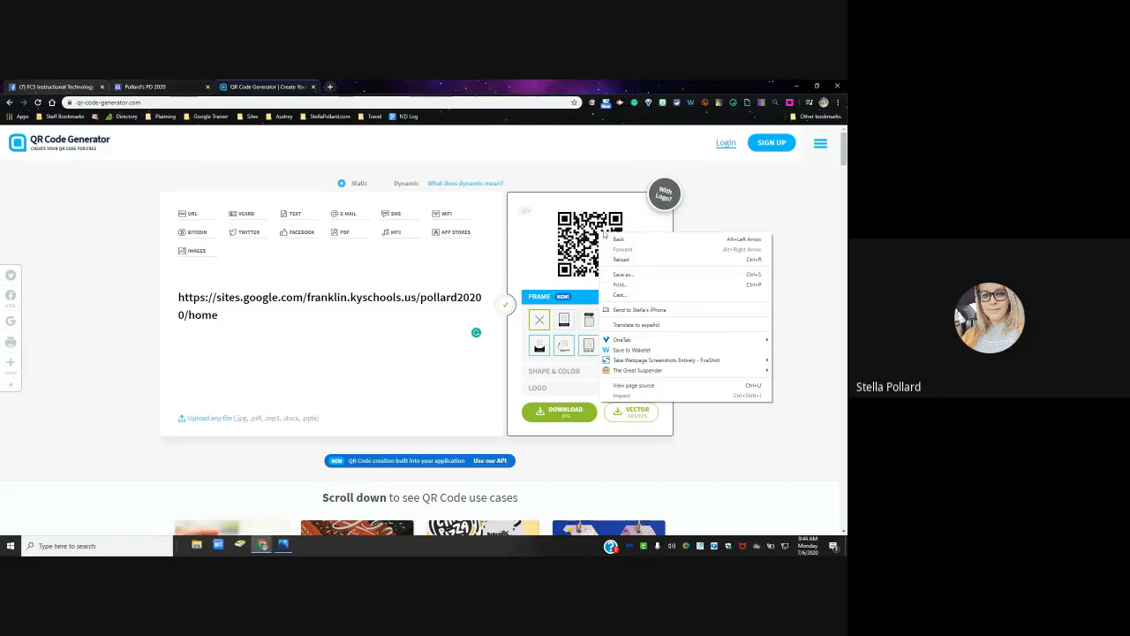
pyautogui.click(563, 402)
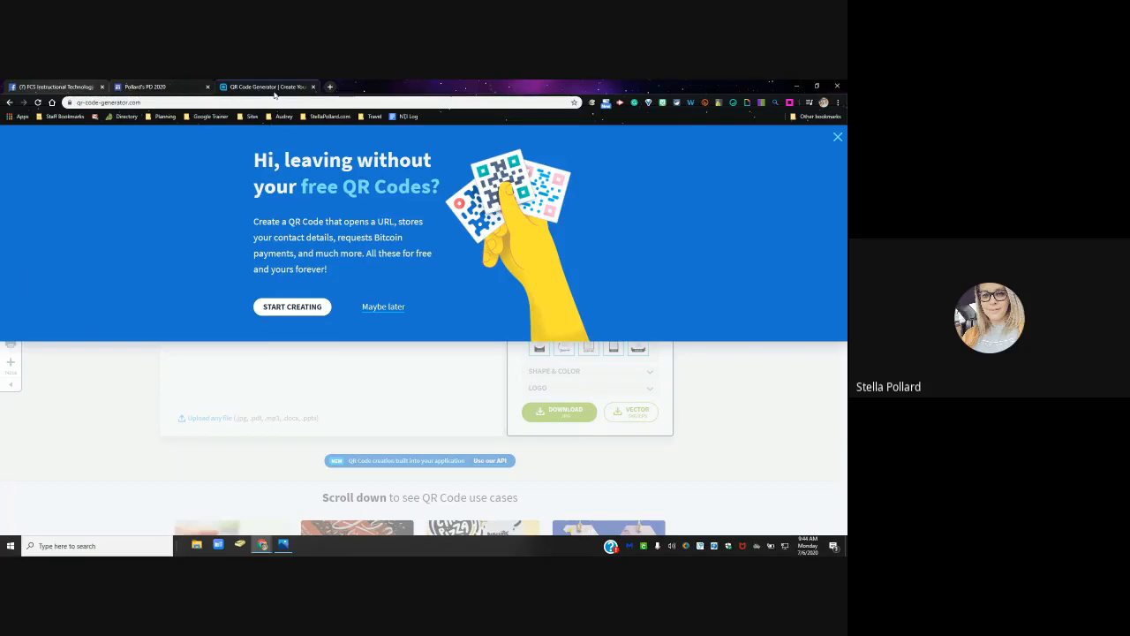
pyautogui.hotkey('ctrl', 'w')
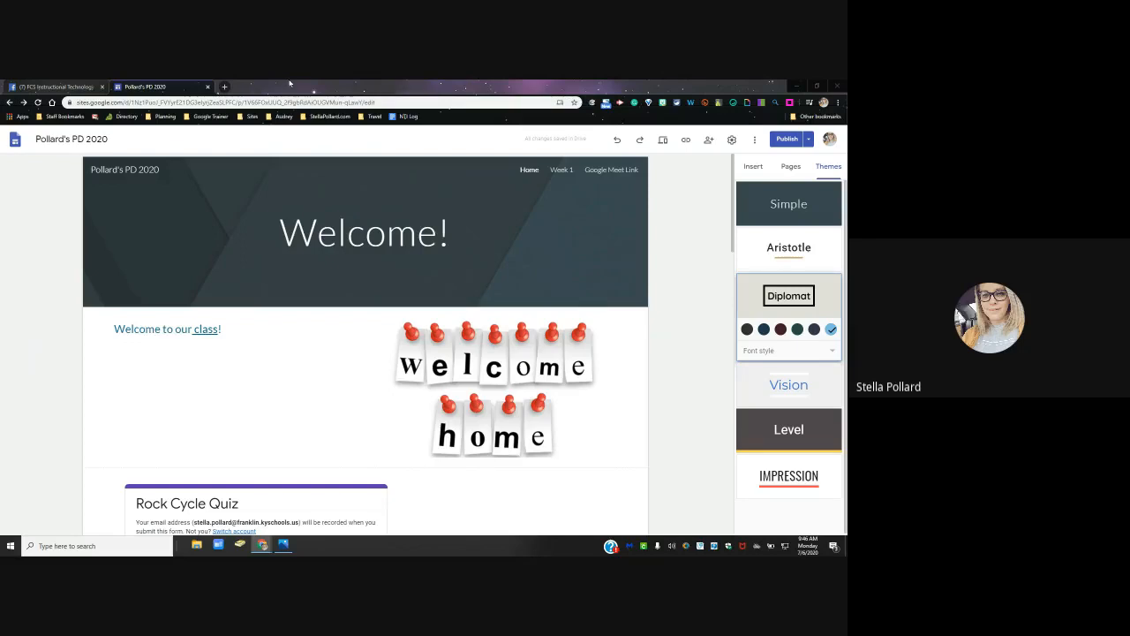
# Step: Go to the recent files in Google Drive in a new tab and open the "Create a Classroom Hub with Google Sites" document
pyautogui.click(225, 86)
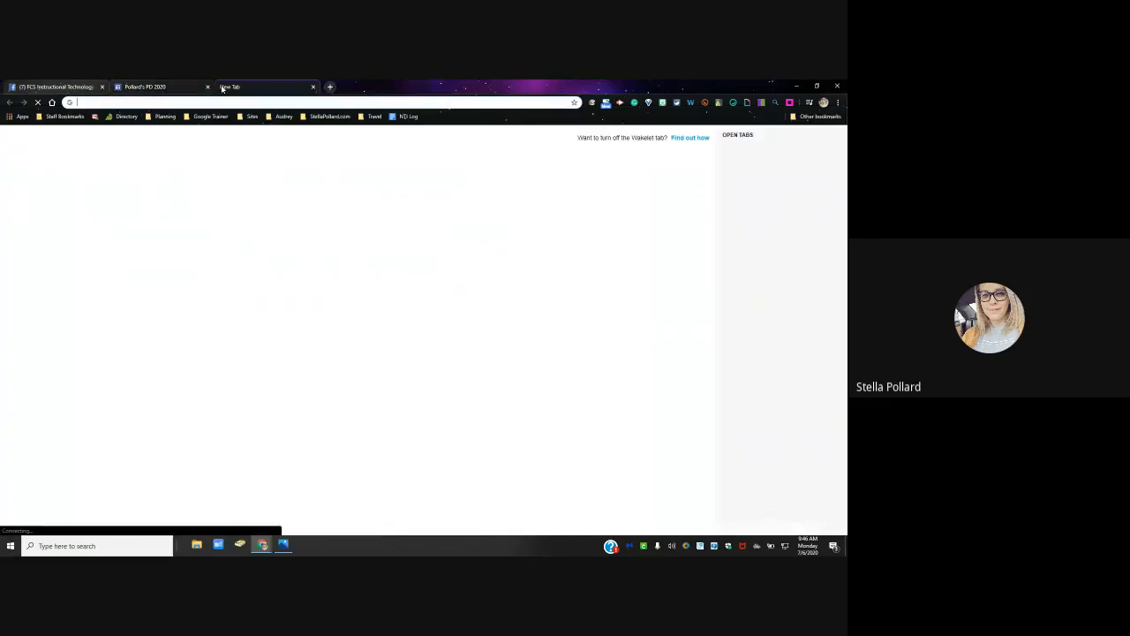
pyautogui.write('drive')
pyautogui.press('Return')
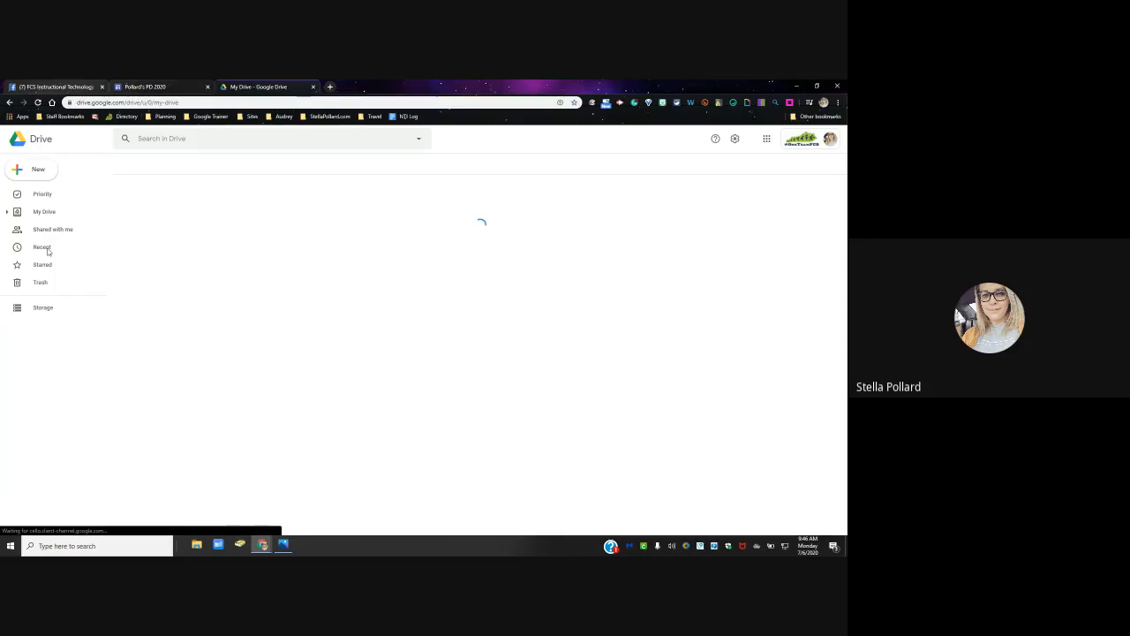
pyautogui.click(47, 253)
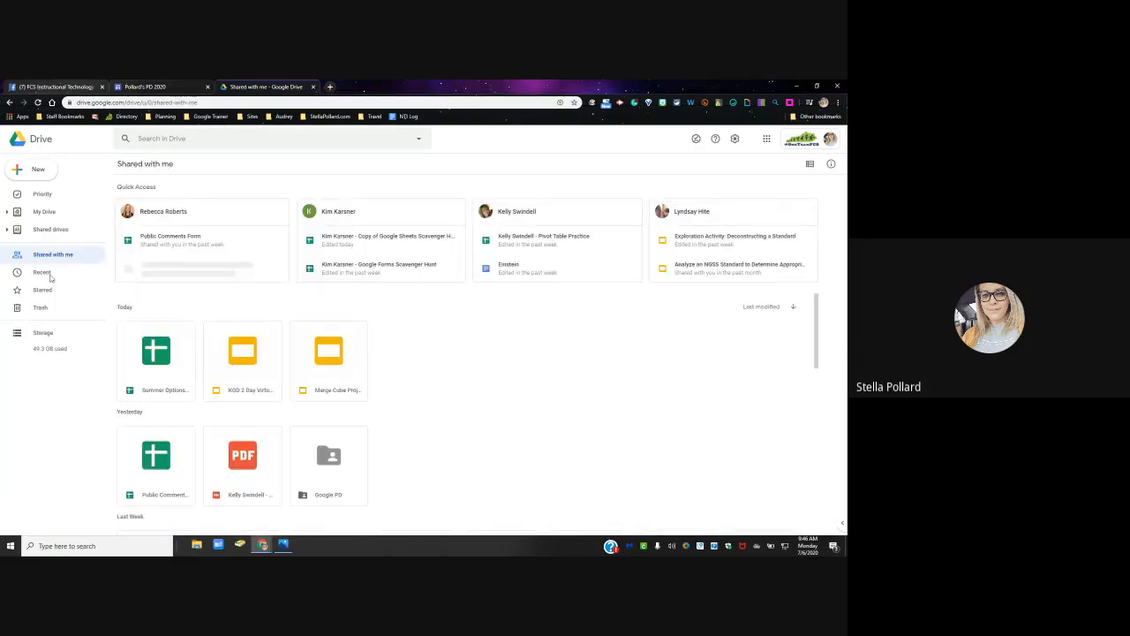
pyautogui.click(44, 273)
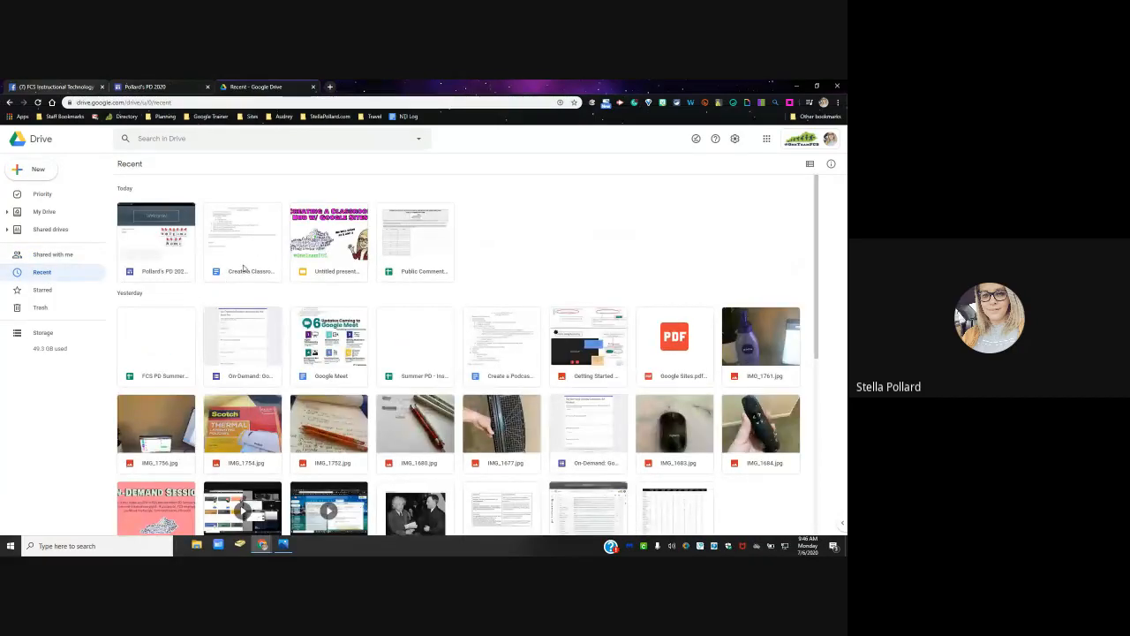
pyautogui.doubleClick(243, 271)
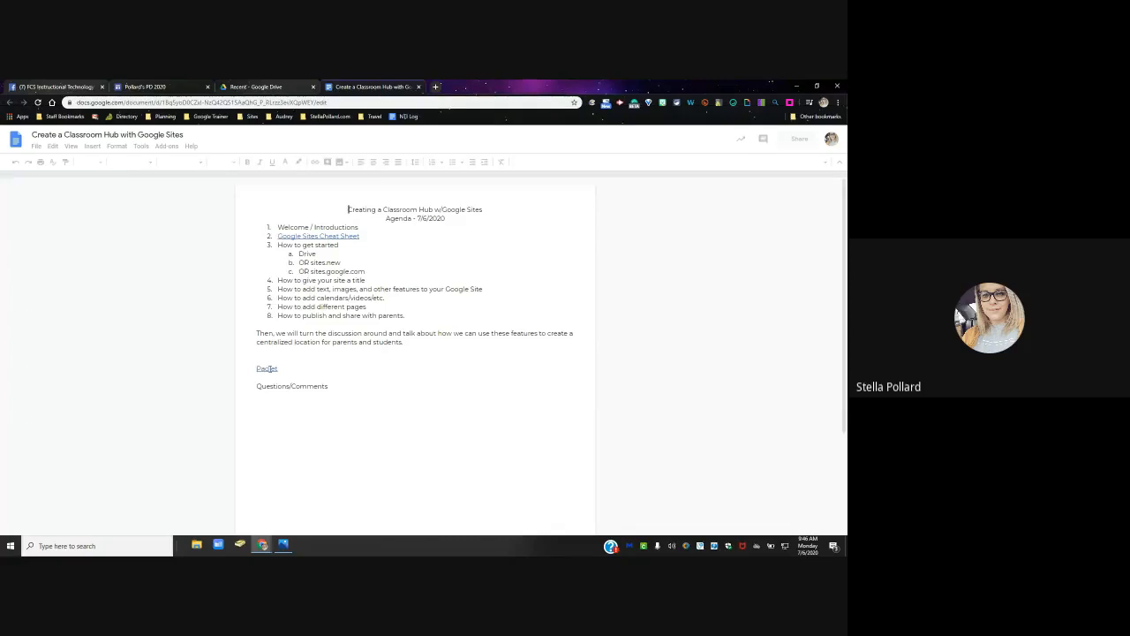
# Step: Open the Padlet board linked at the end of the agenda and select its web address
pyautogui.click(269, 369)
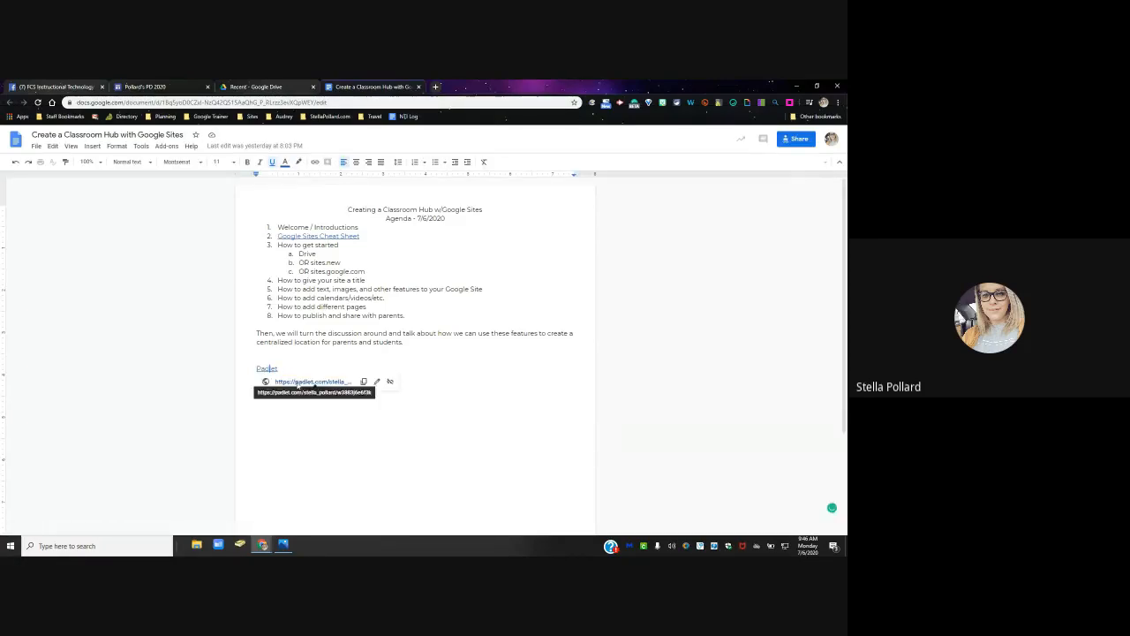
pyautogui.click(297, 384)
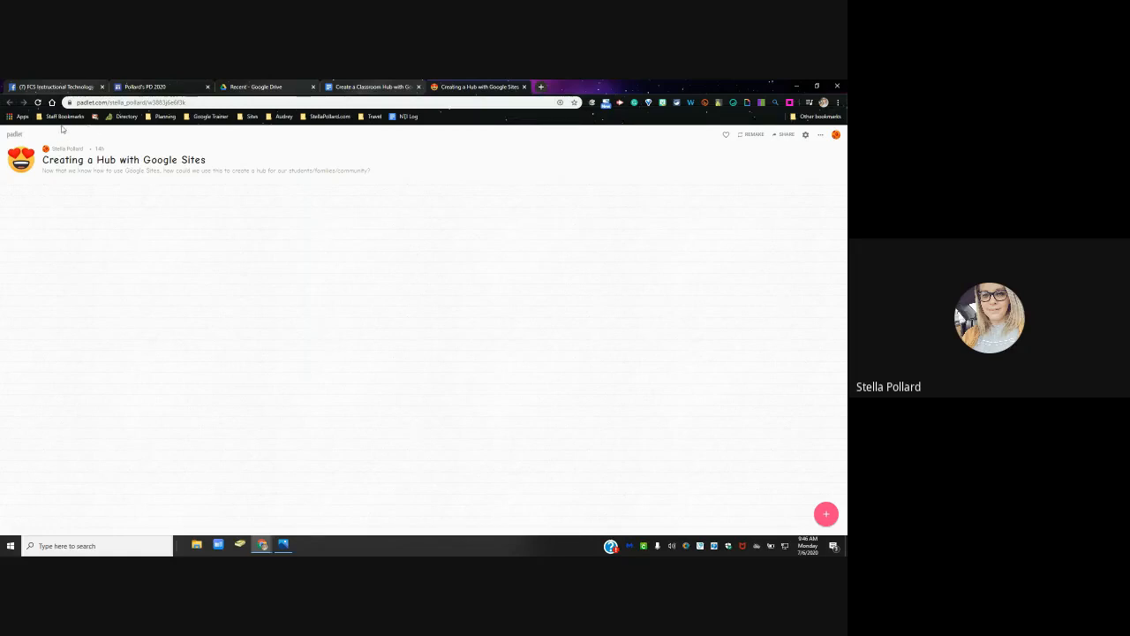
pyautogui.click(89, 102)
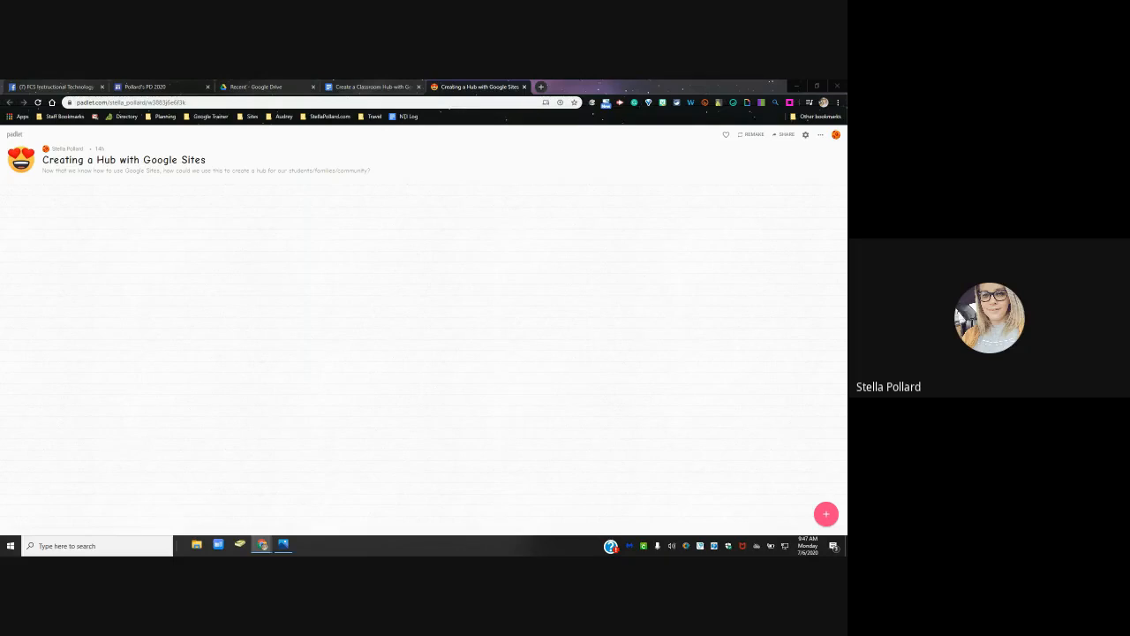
pyautogui.click(828, 520)
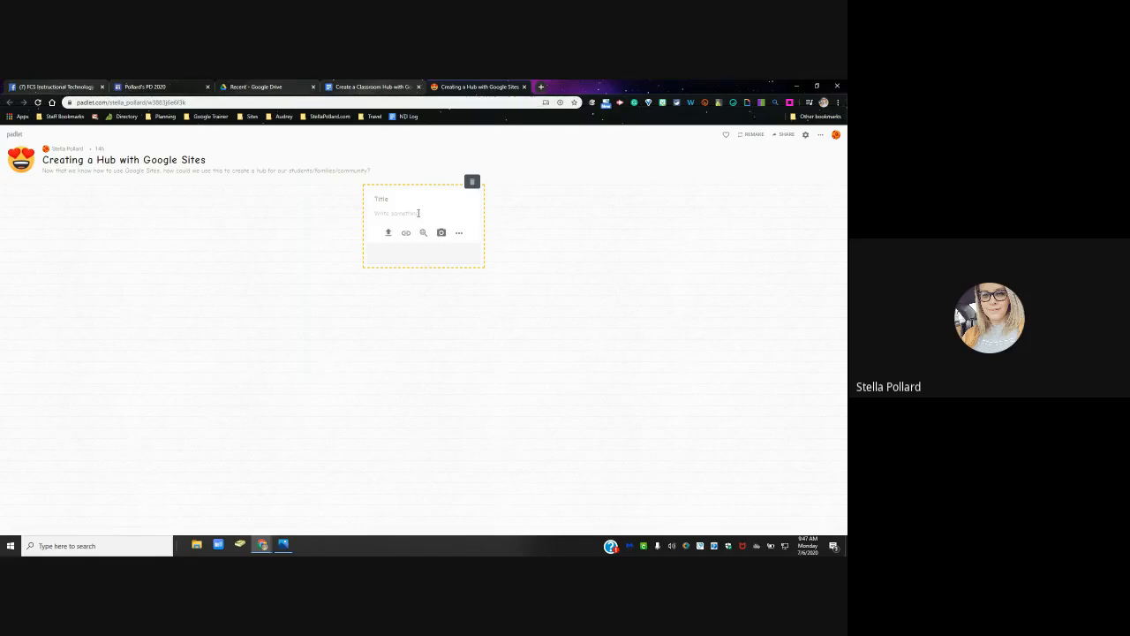
pyautogui.click(378, 214)
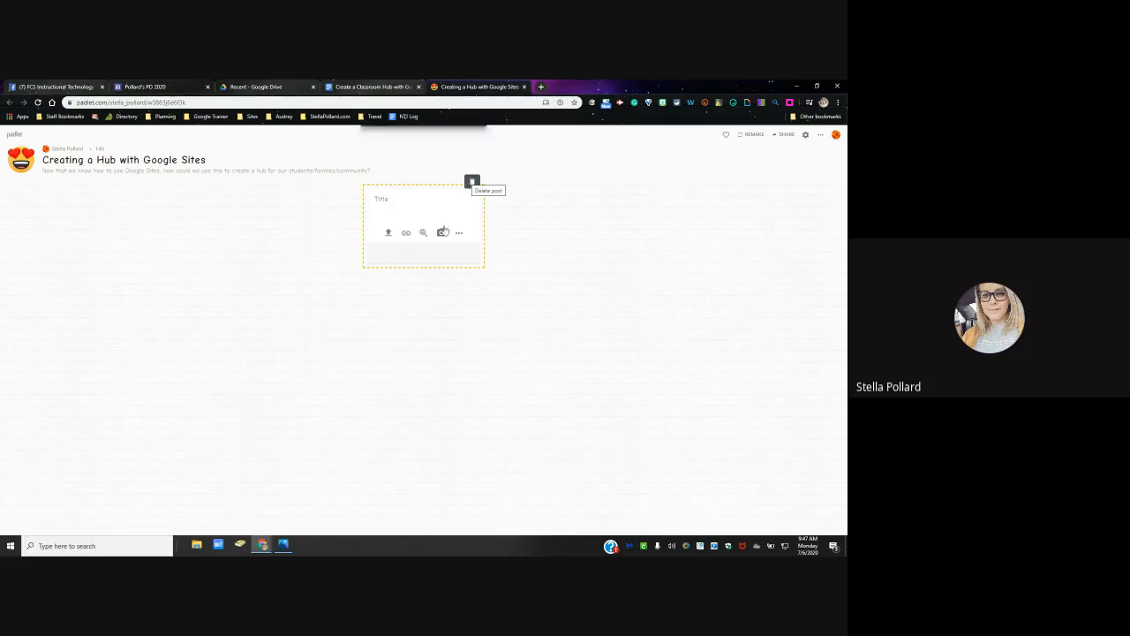
pyautogui.click(516, 283)
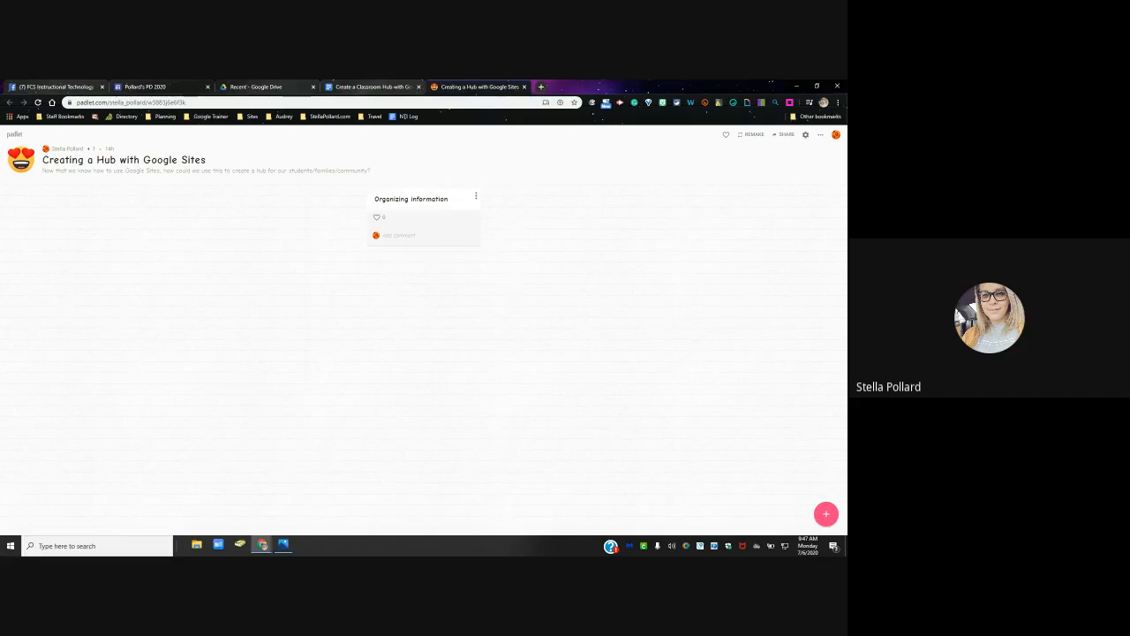
# Step: Bookmark the "Creating a Hub with Google Sites" Padlet board
pyautogui.hotkey('ctrl', 'd')
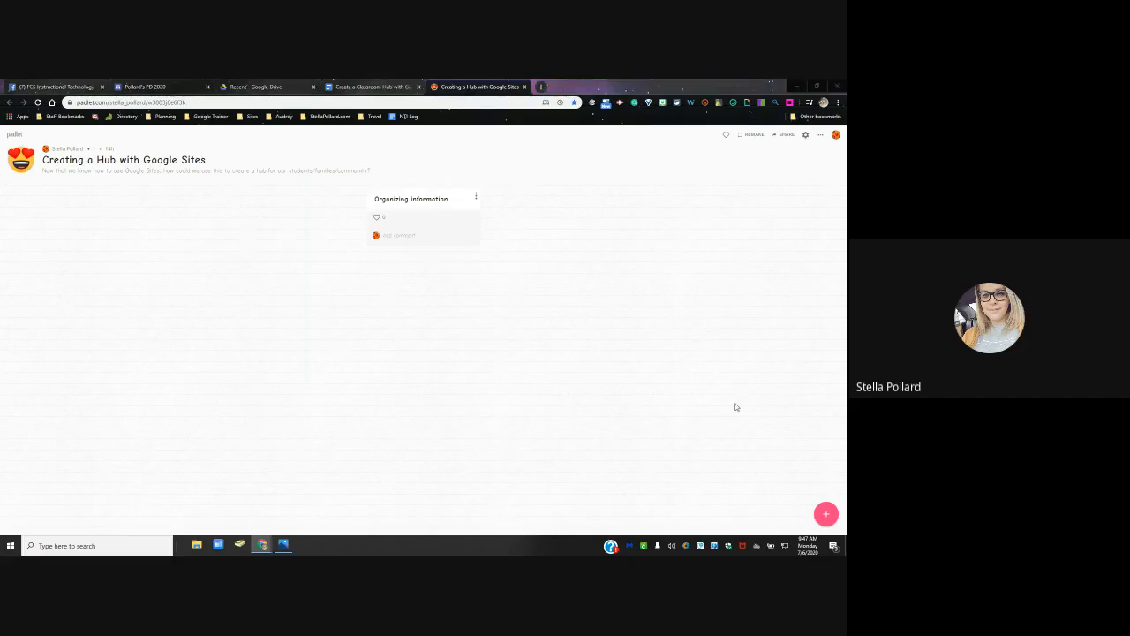
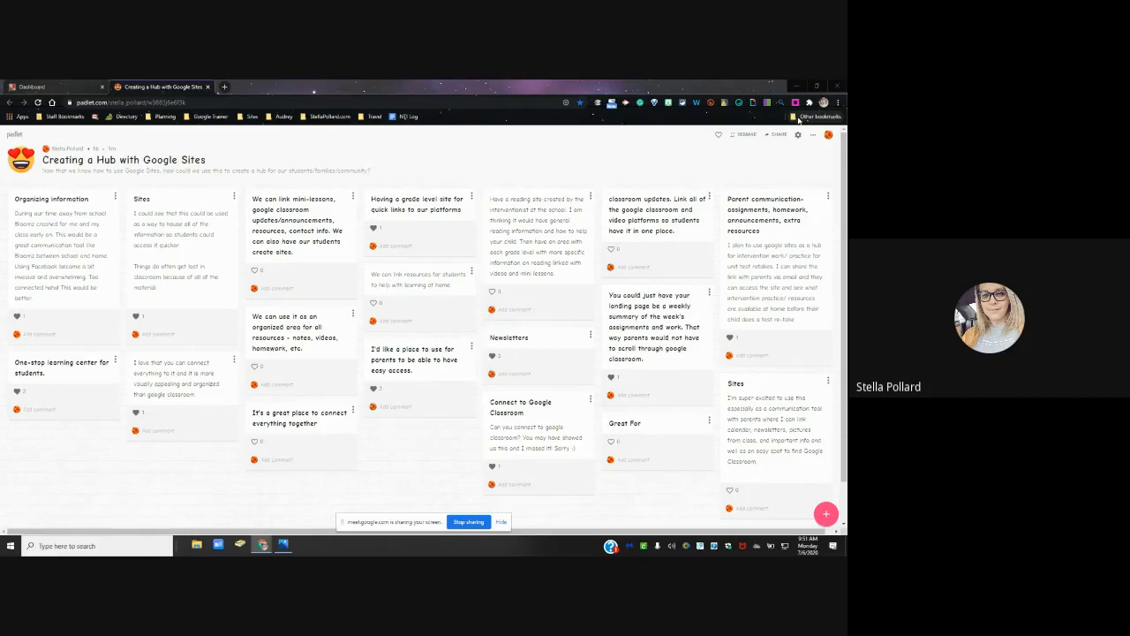
pyautogui.rightClick(350, 183)
pyautogui.click(364, 234)
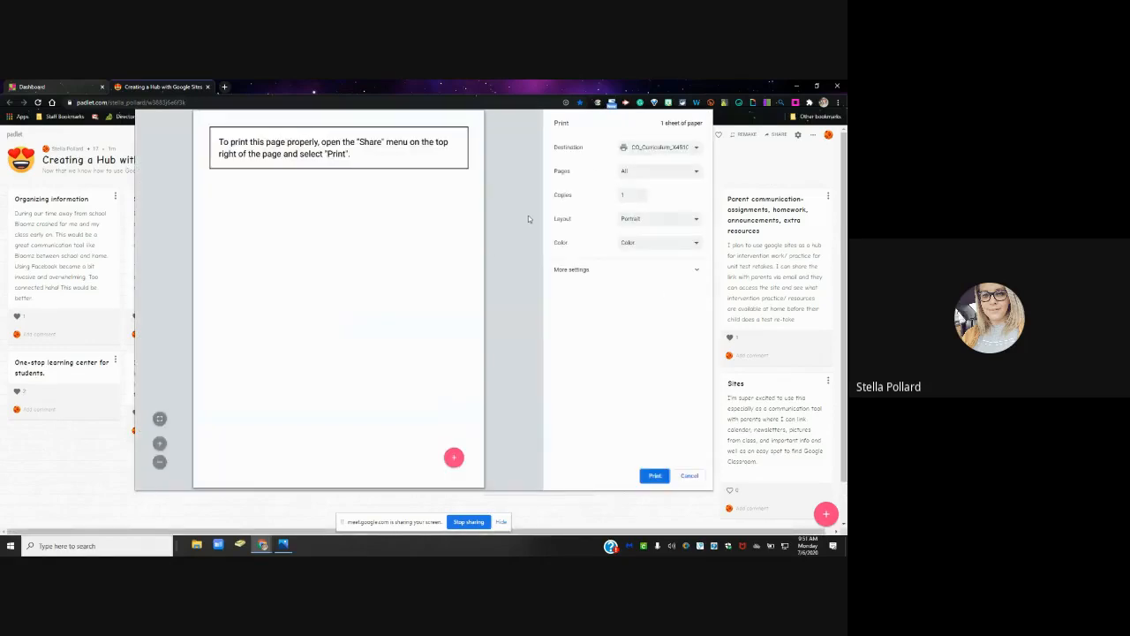
pyautogui.click(685, 476)
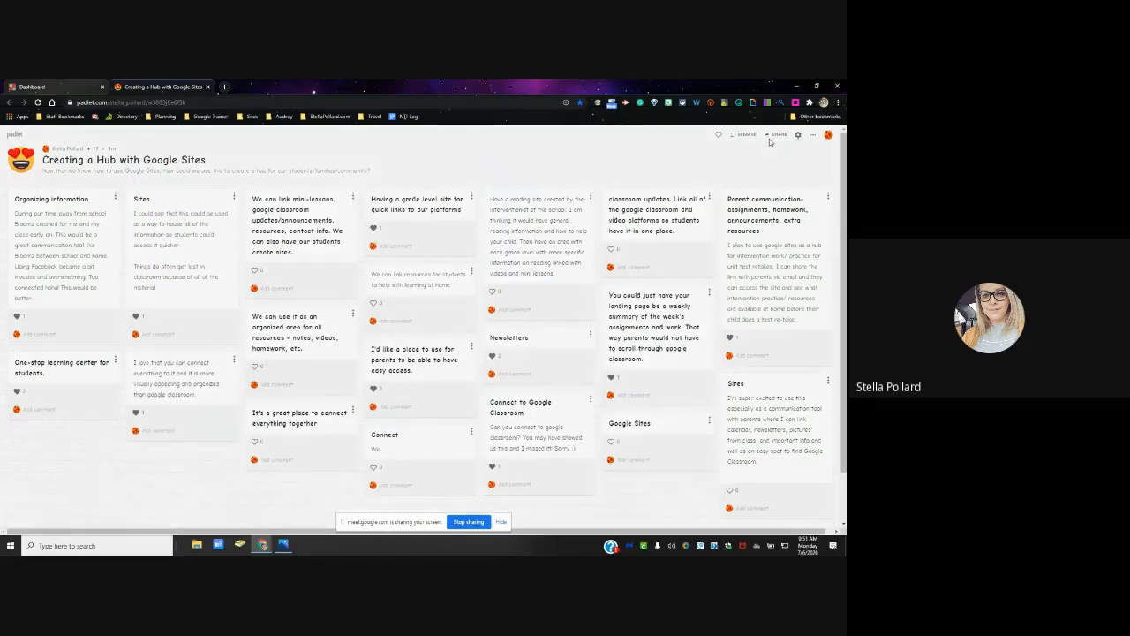
# Step: Examine the Padlet board's sharing and export options, including the PDF, image and print choices, and close them
pyautogui.click(768, 138)
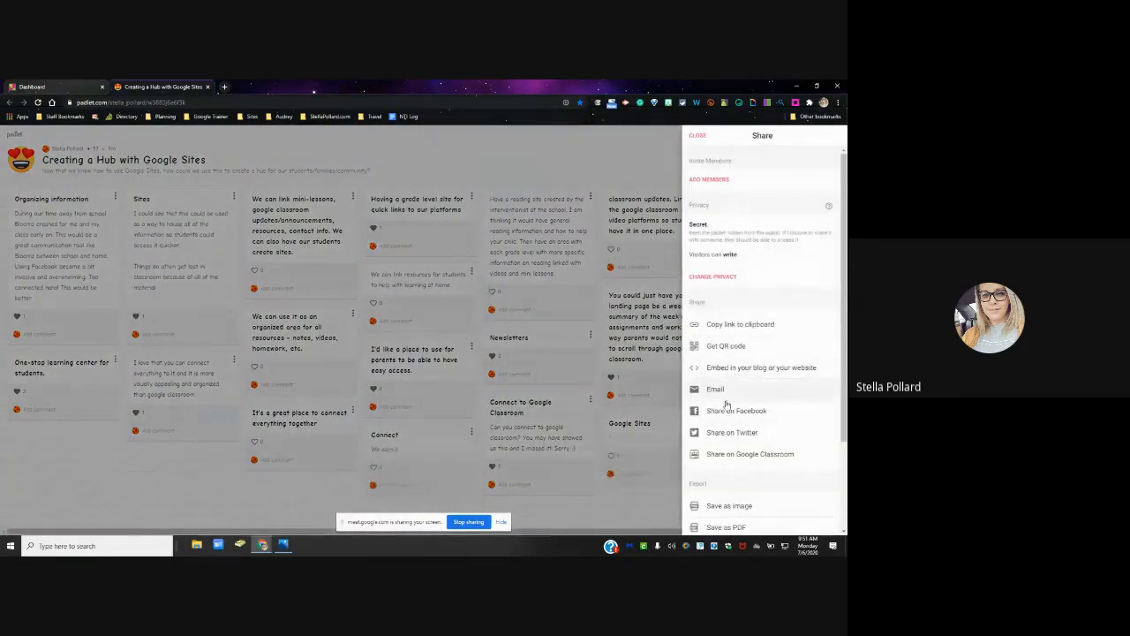
pyautogui.scroll(-1, 731, 477)
pyautogui.scroll(-1, 736, 481)
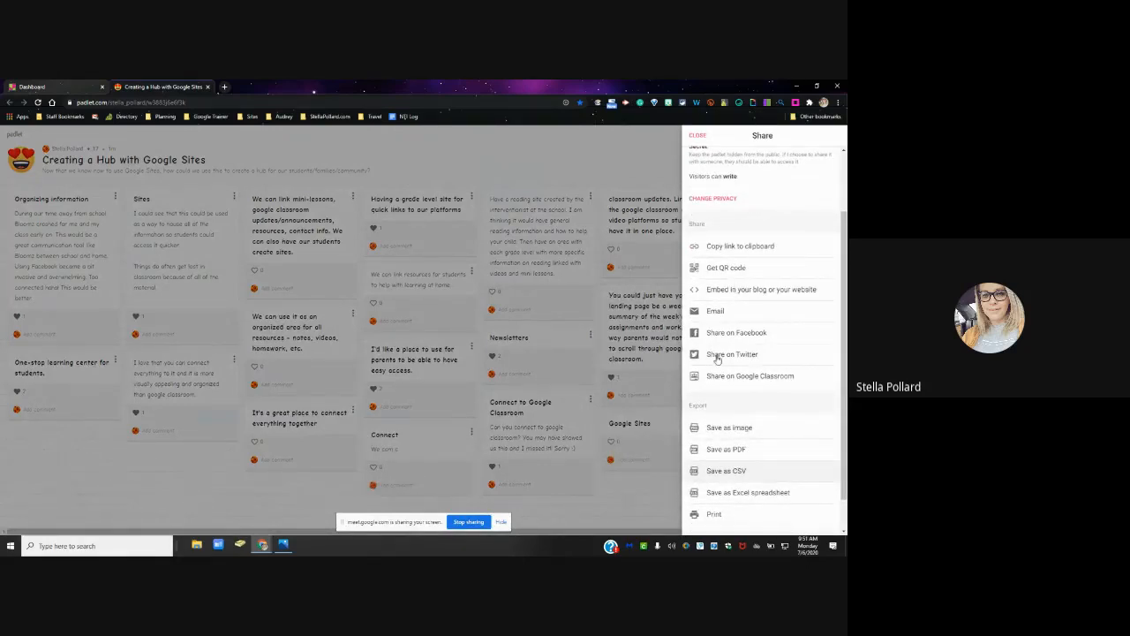
pyautogui.scroll(-1, 732, 349)
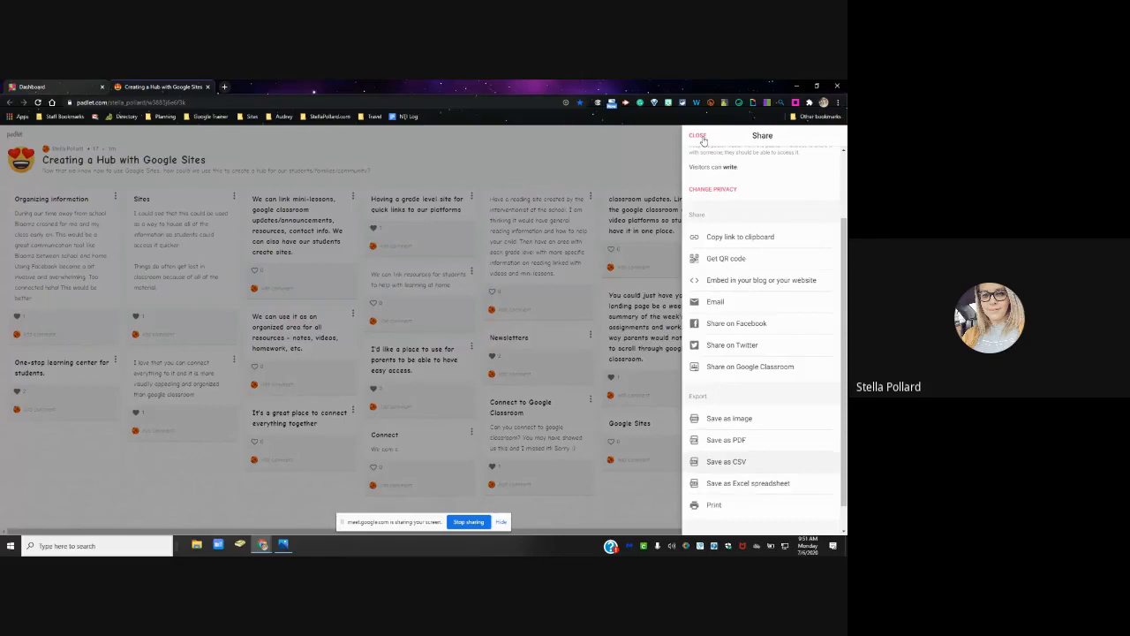
pyautogui.click(697, 136)
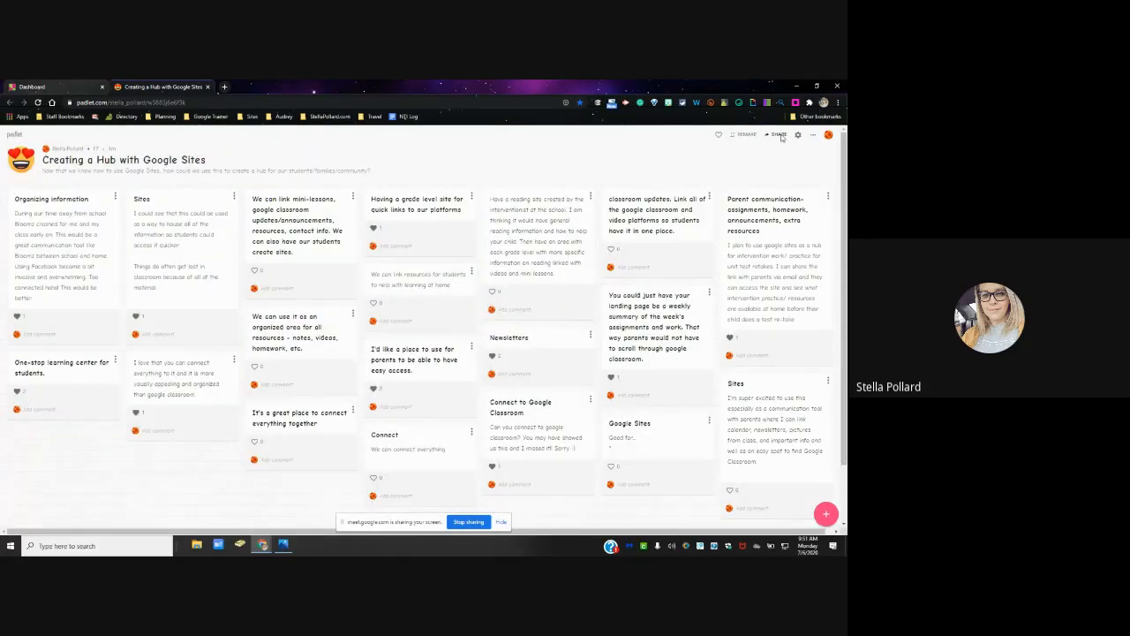
# Step: Examine the Padlet board's embed options, from the full embed code to the preview card embed
pyautogui.click(780, 136)
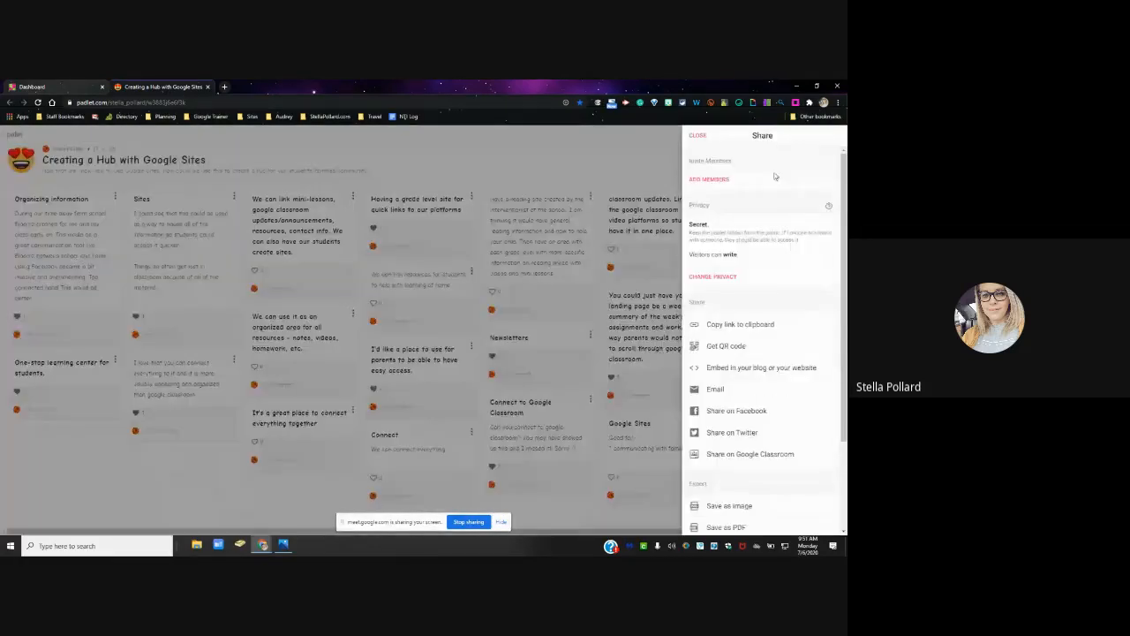
pyautogui.click(745, 375)
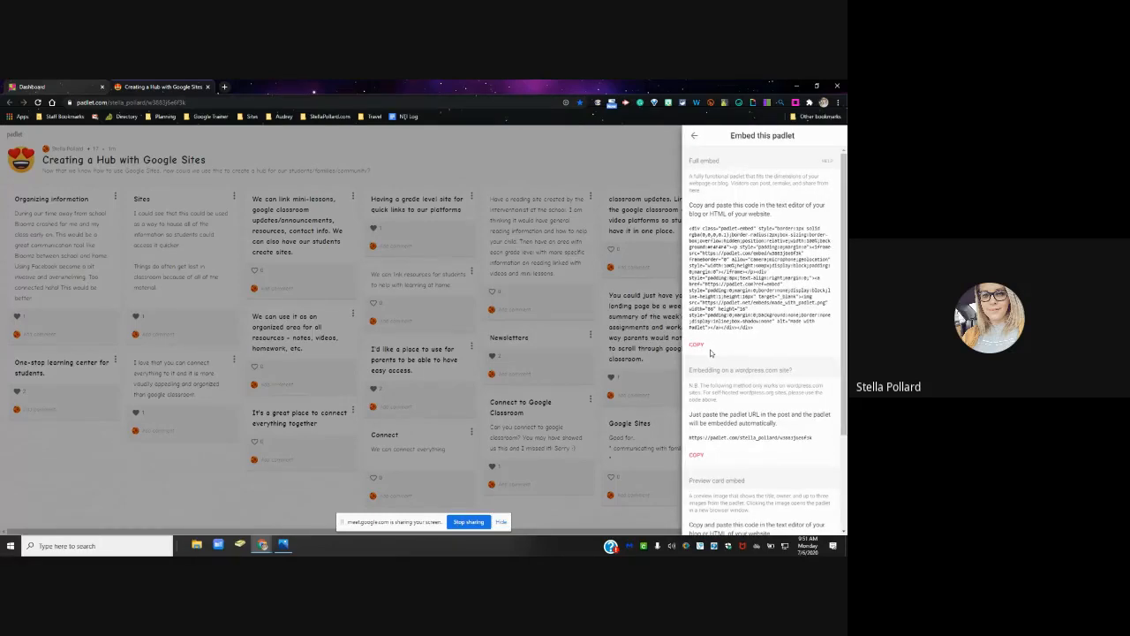
pyautogui.scroll(-3, 706, 317)
pyautogui.scroll(-1, 704, 302)
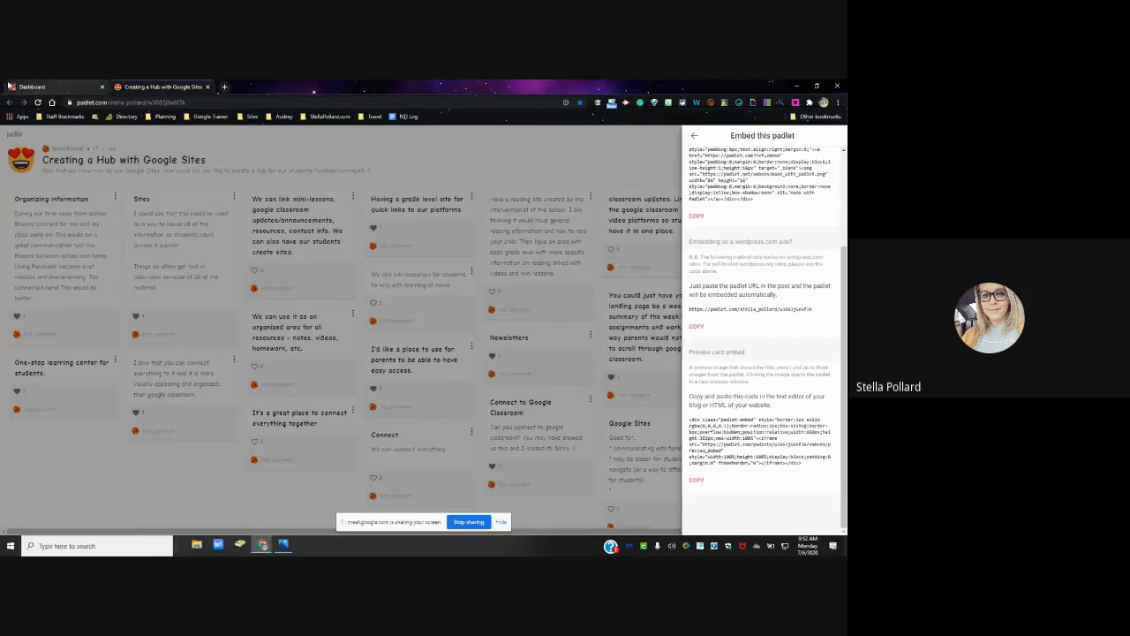
# Step: View the Padlet dashboard and go to drive.google.com in a new tab, dismissing the new tab page notice
pyautogui.click(75, 85)
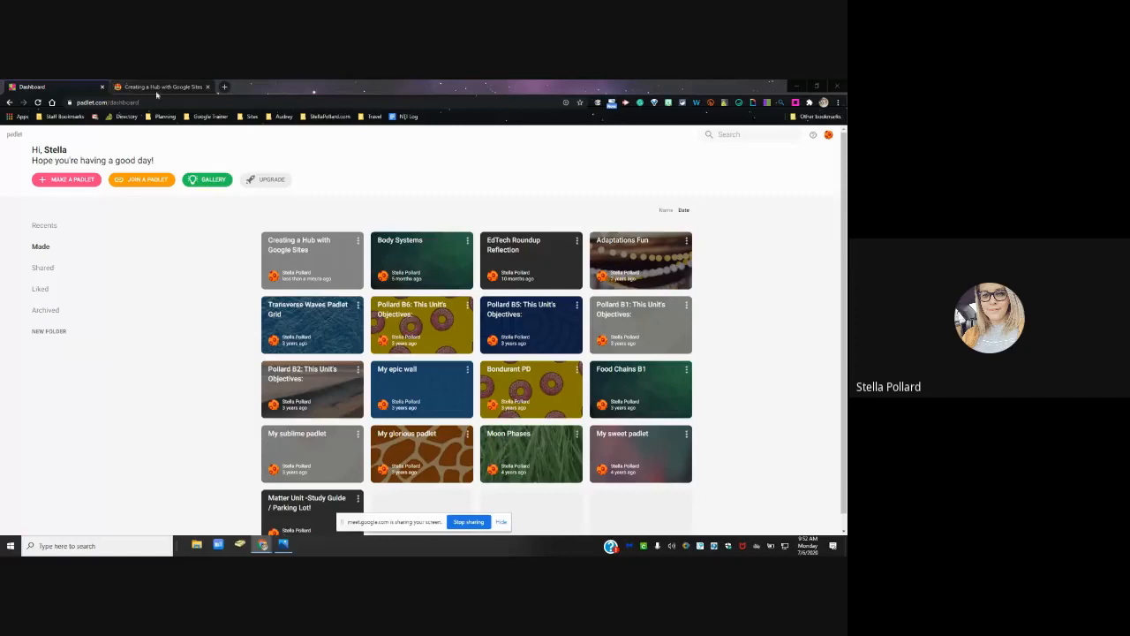
pyautogui.click(223, 88)
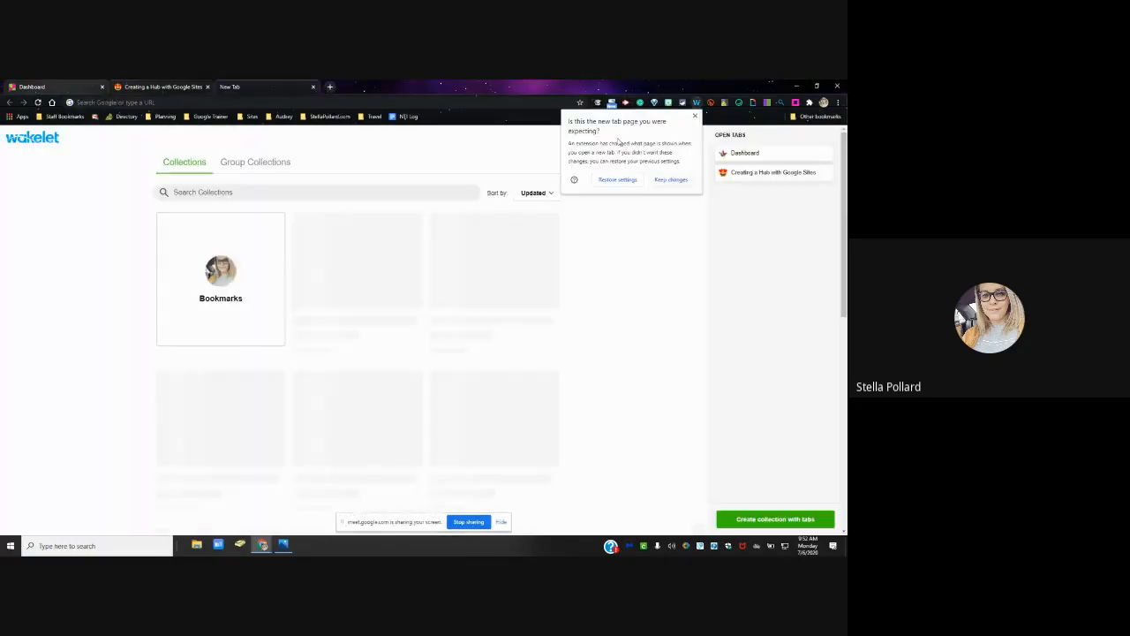
pyautogui.click(695, 116)
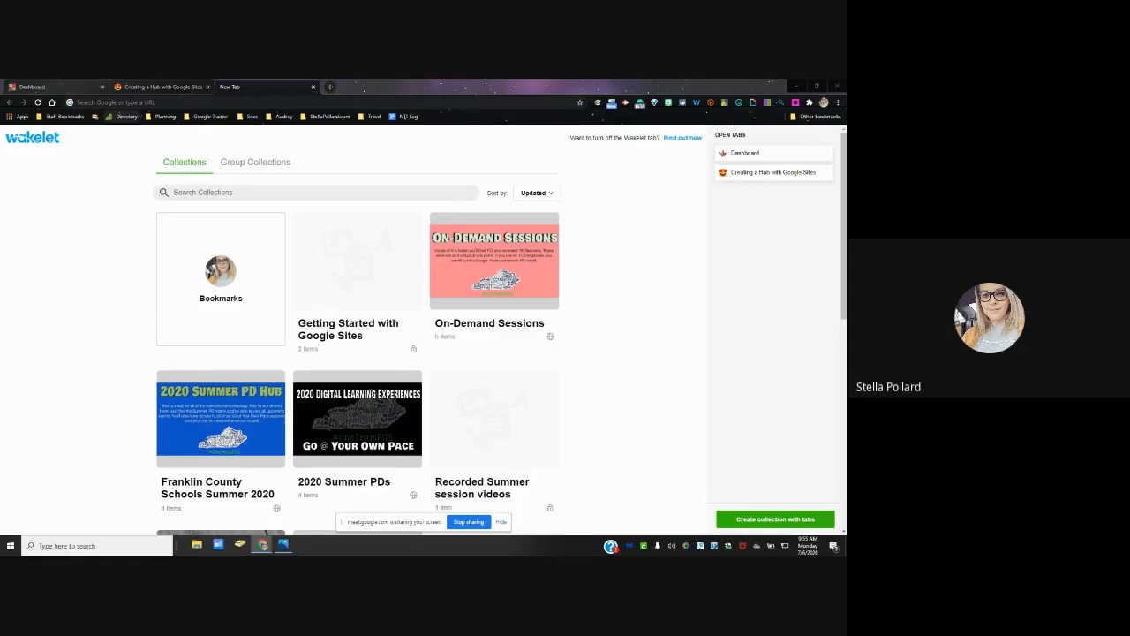
pyautogui.write('drive.google.com')
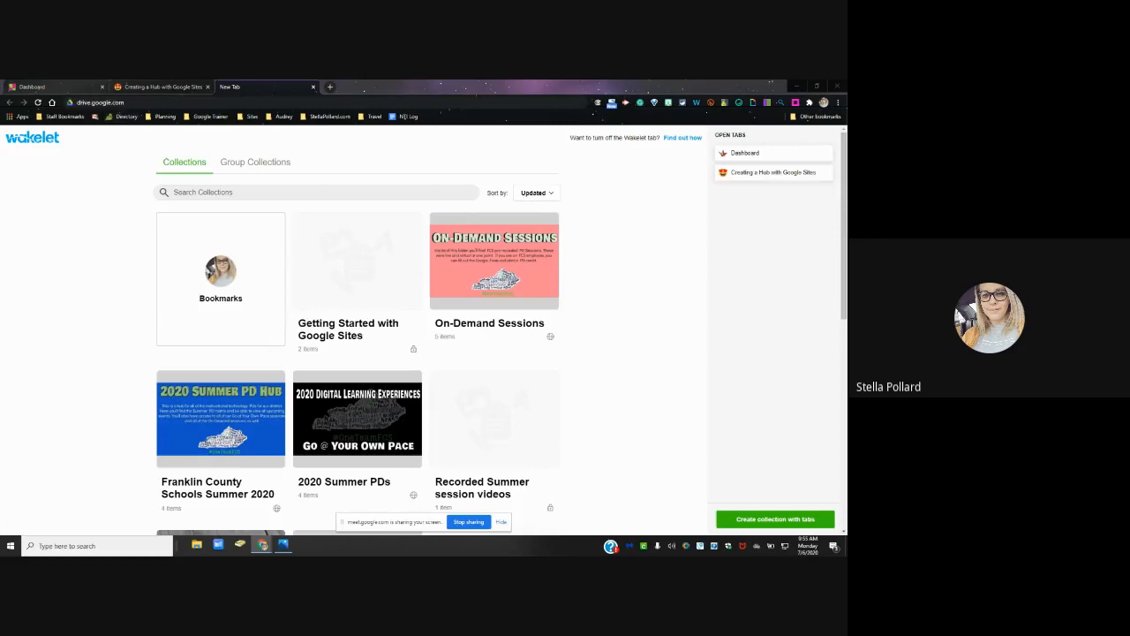